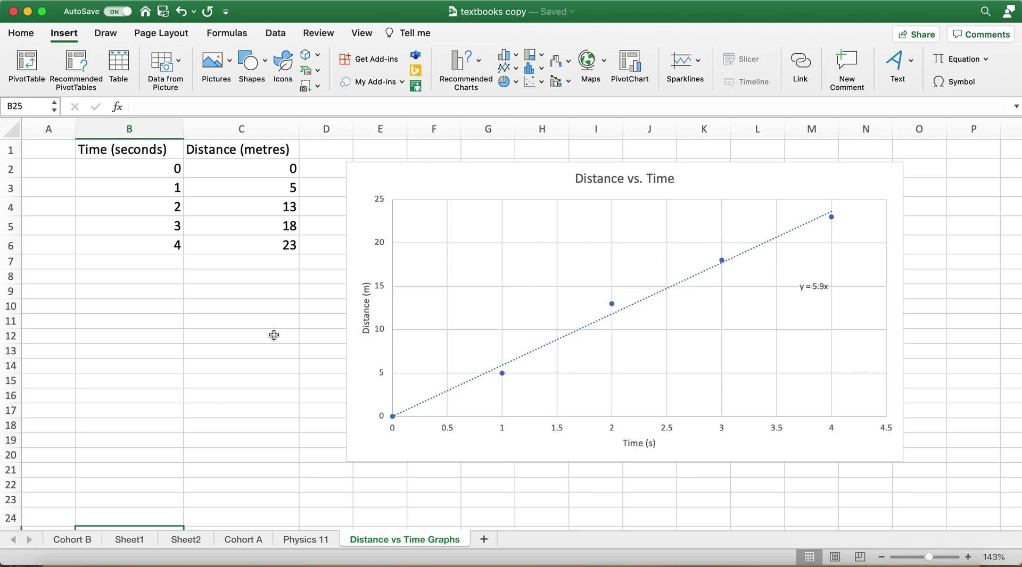
Step: Label the time column X and the distance column Y in row 7, directly below the data
click(144, 153)
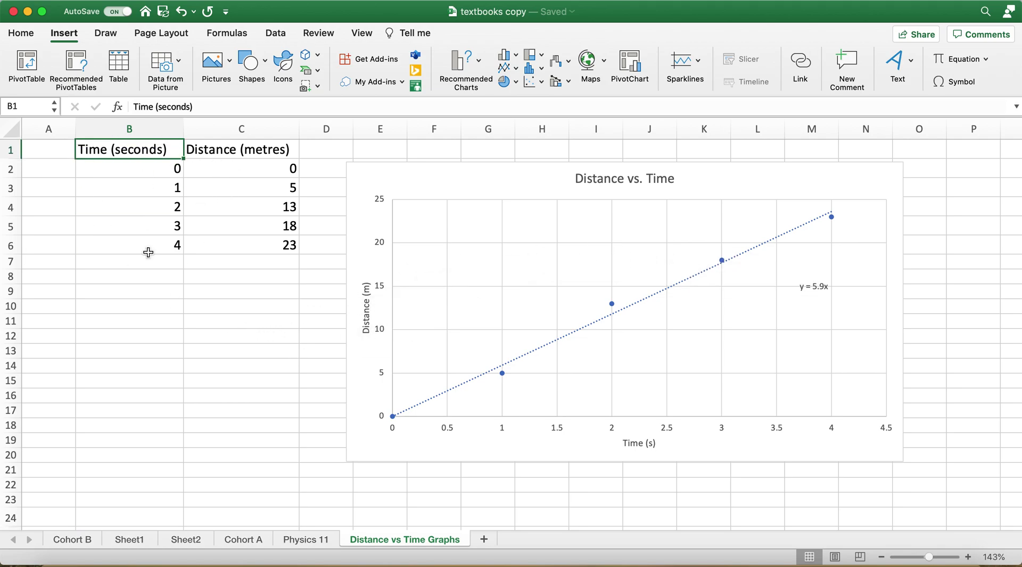
key(Right)
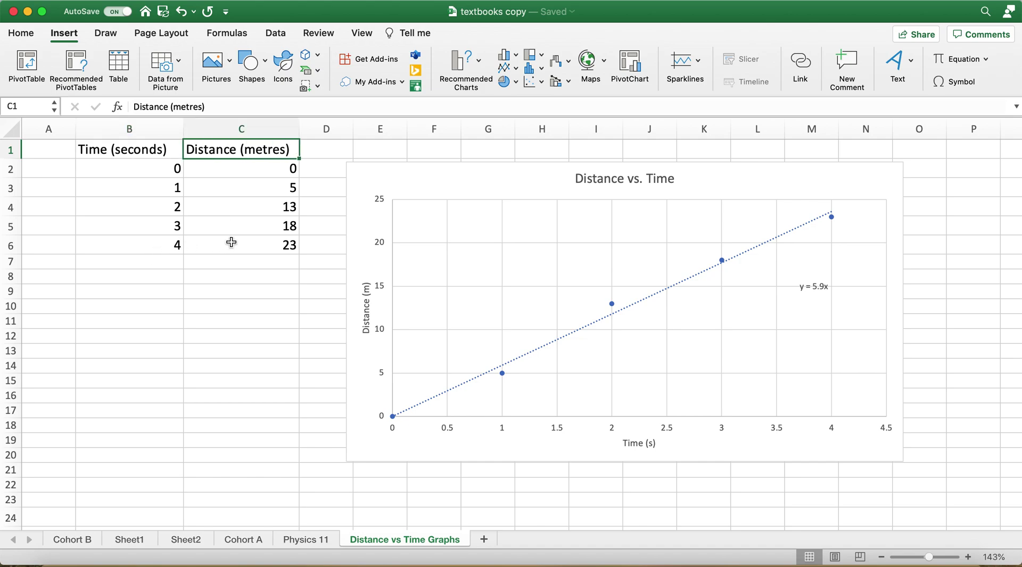
click(162, 169)
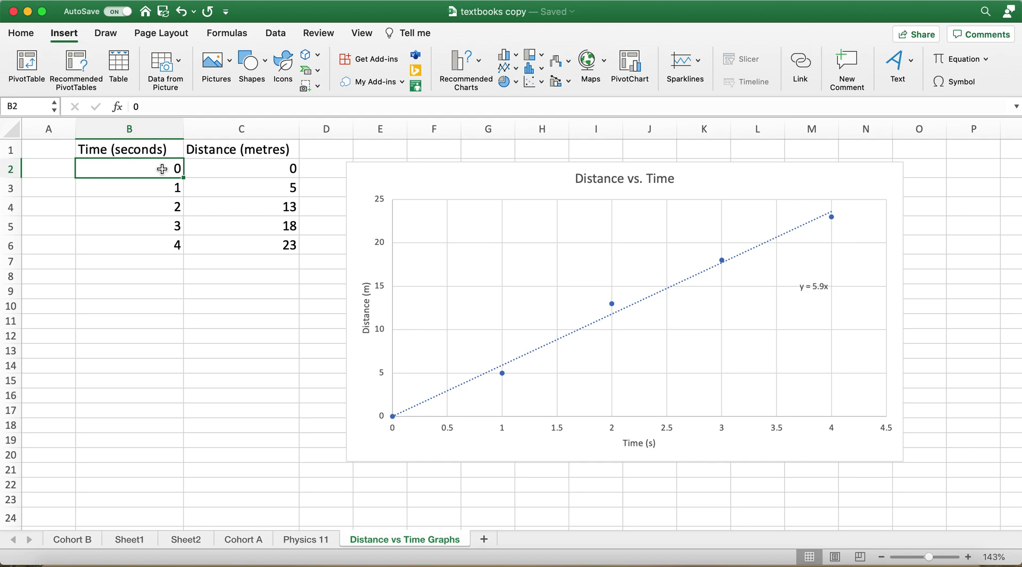
click(142, 261)
text(X)
key(Right)
text(Y)
key(Return)
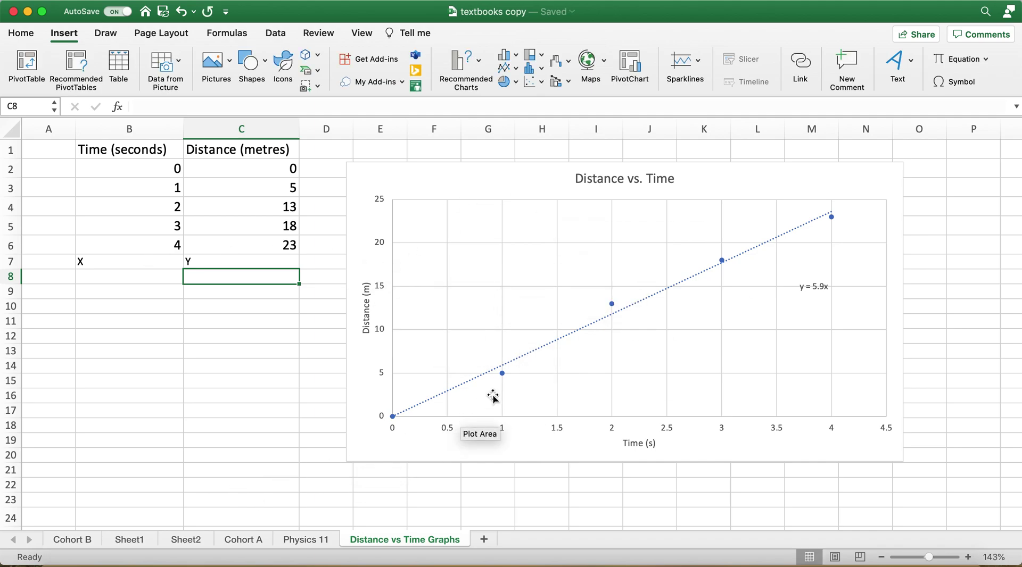
Step: Move the trendline equation label slightly further below the trendline in the Distance vs. Time chart
click(527, 355)
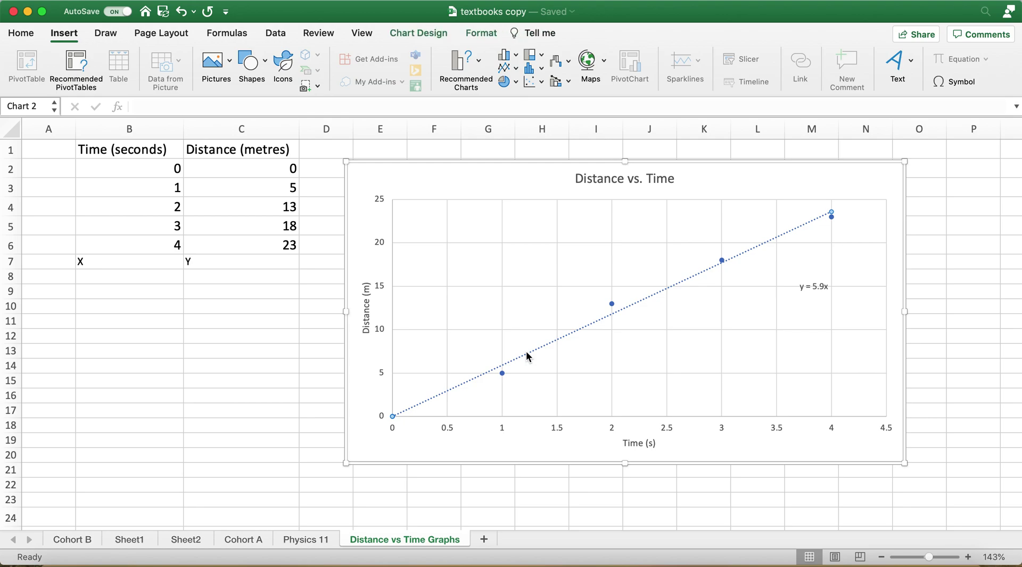
click(820, 286)
drag(820, 286, 808, 309)
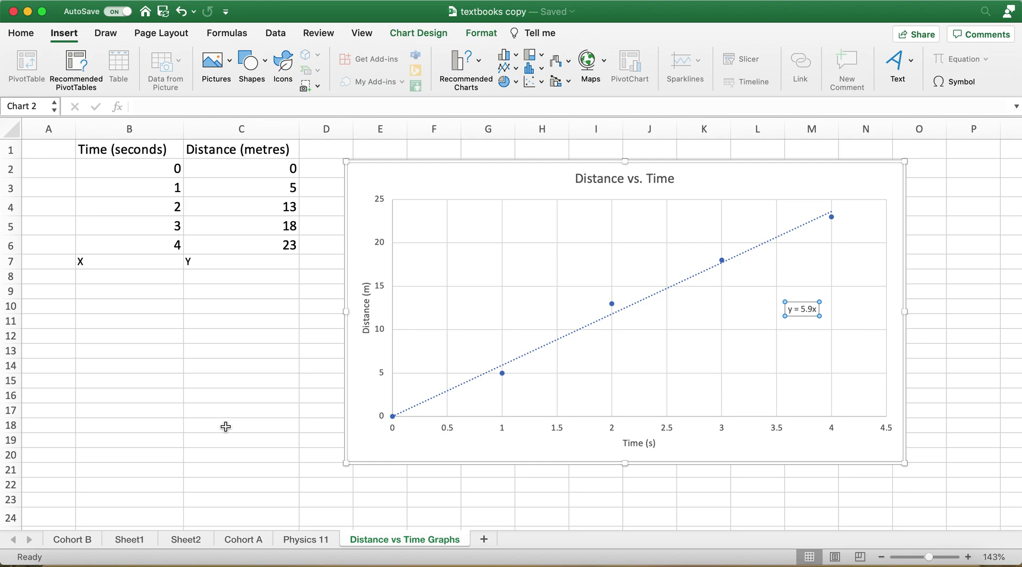
click(12, 36)
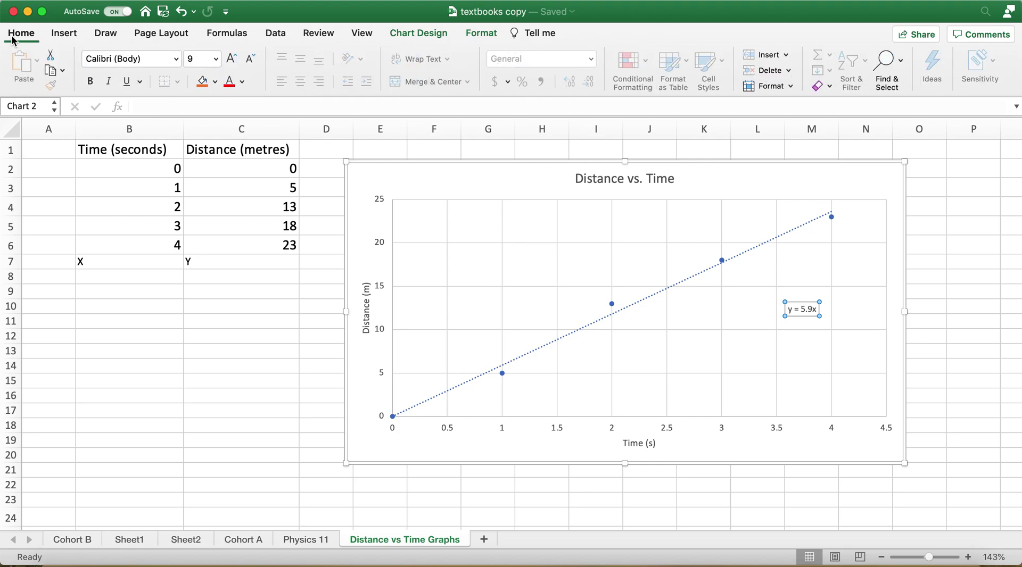
click(64, 34)
click(101, 35)
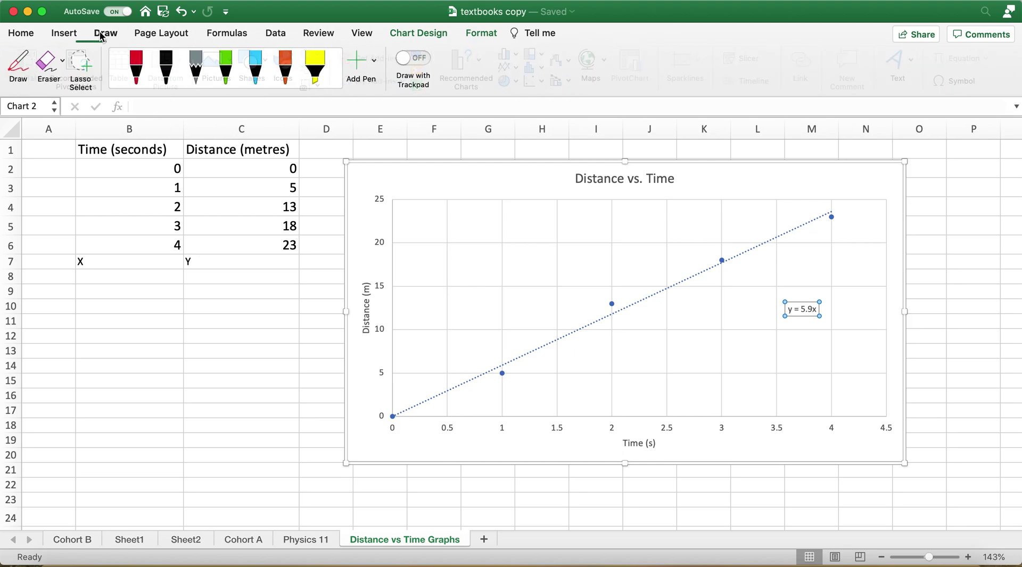
click(21, 33)
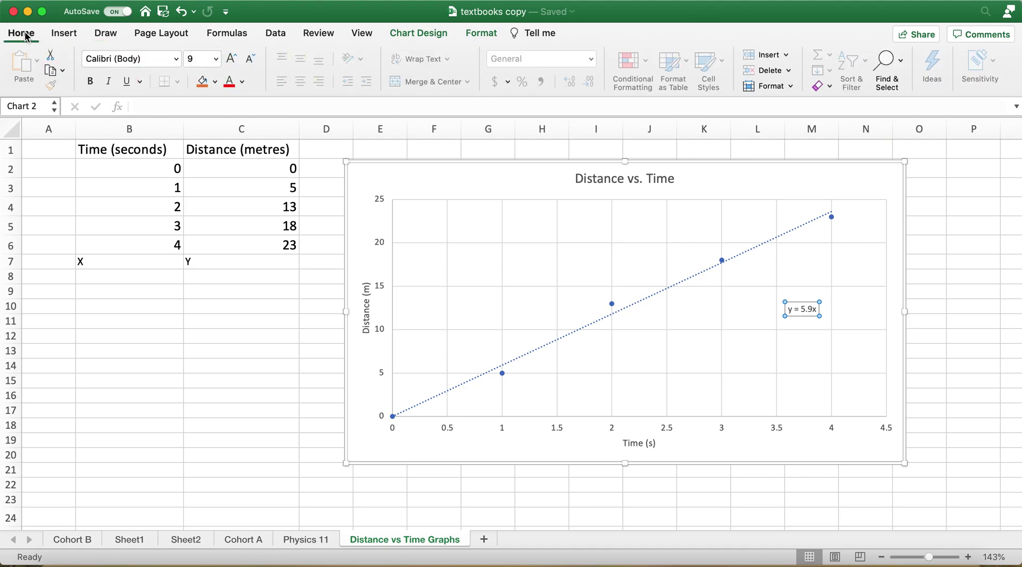
click(70, 39)
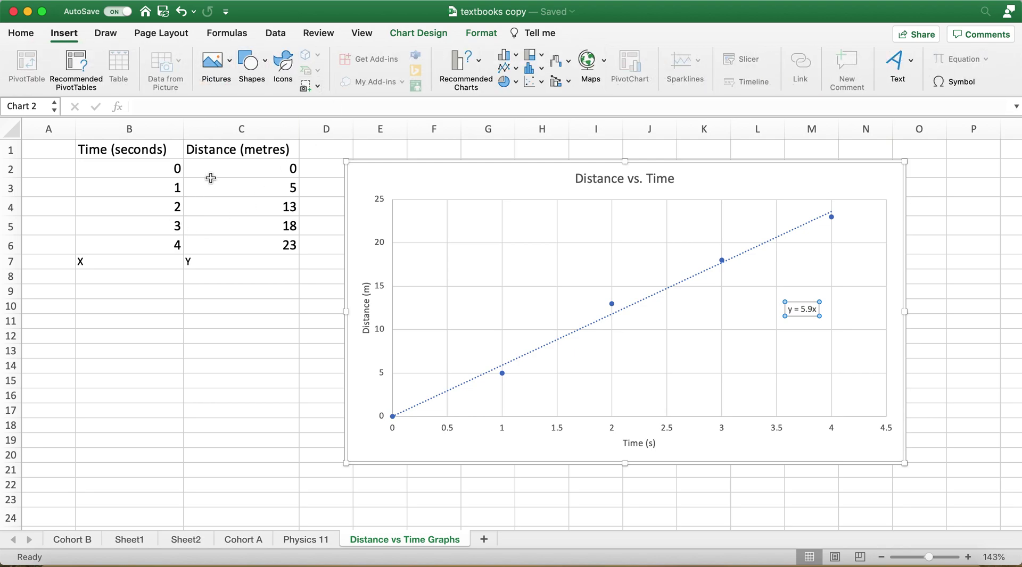
click(106, 35)
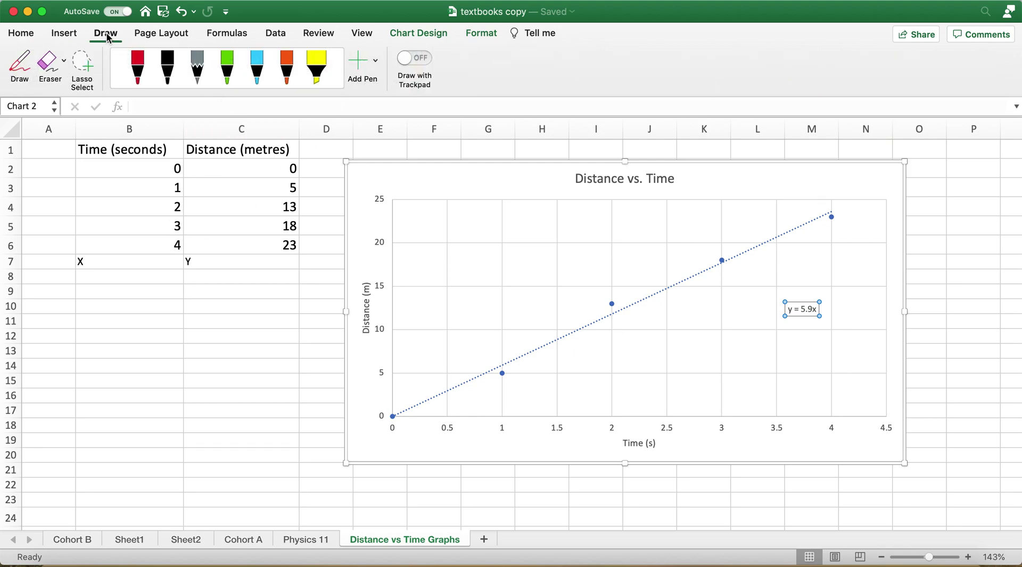
click(165, 37)
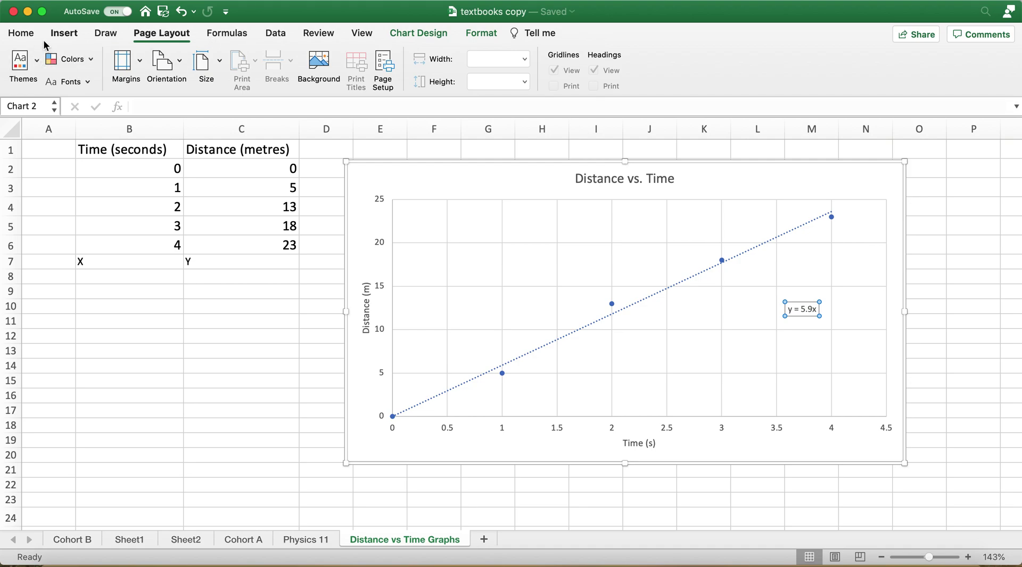
click(20, 34)
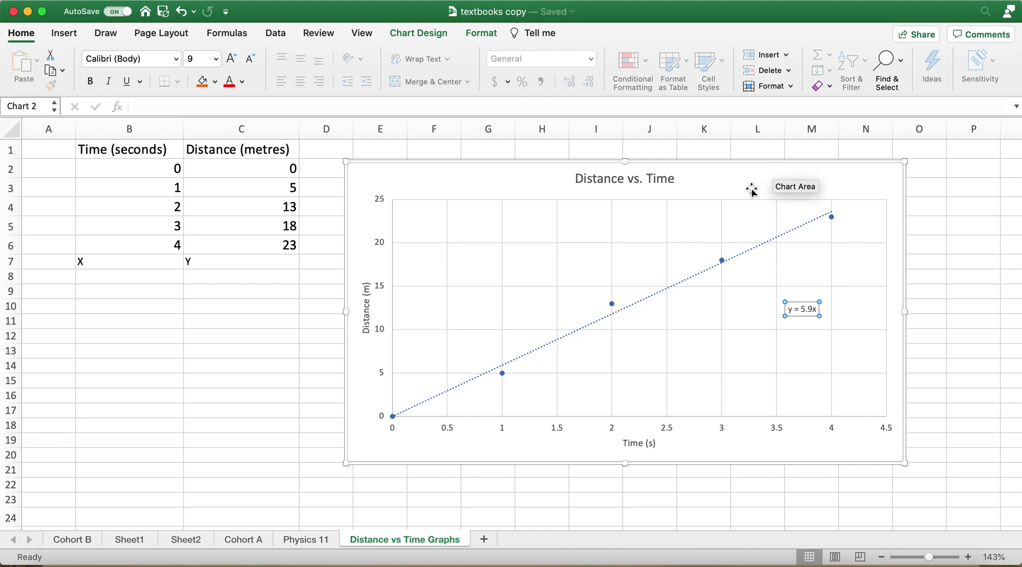
Step: Open the chart area's formatting options and look through its chart and text options and the chart design and format commands
click(698, 187)
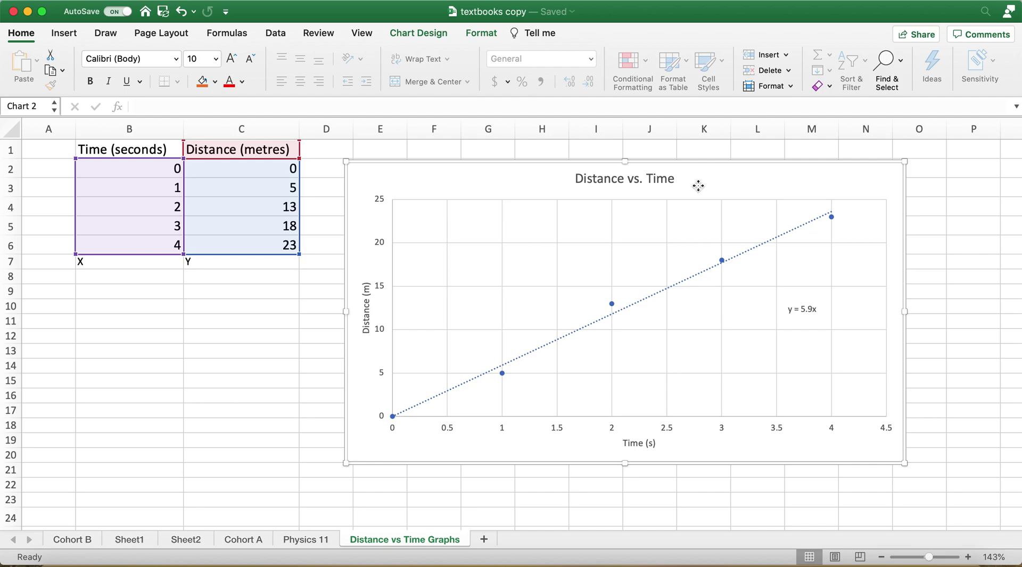
double_click(698, 186)
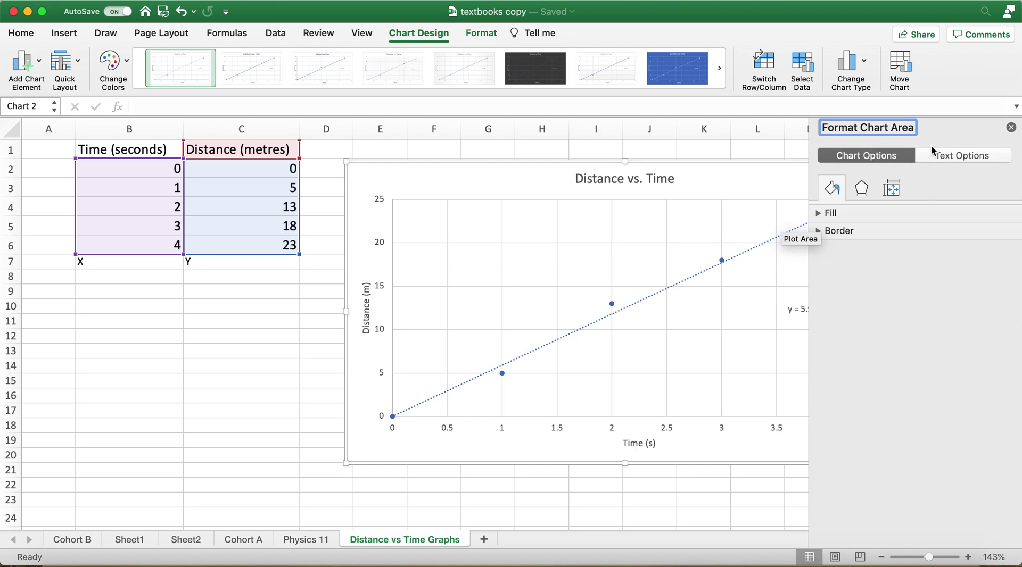
click(950, 156)
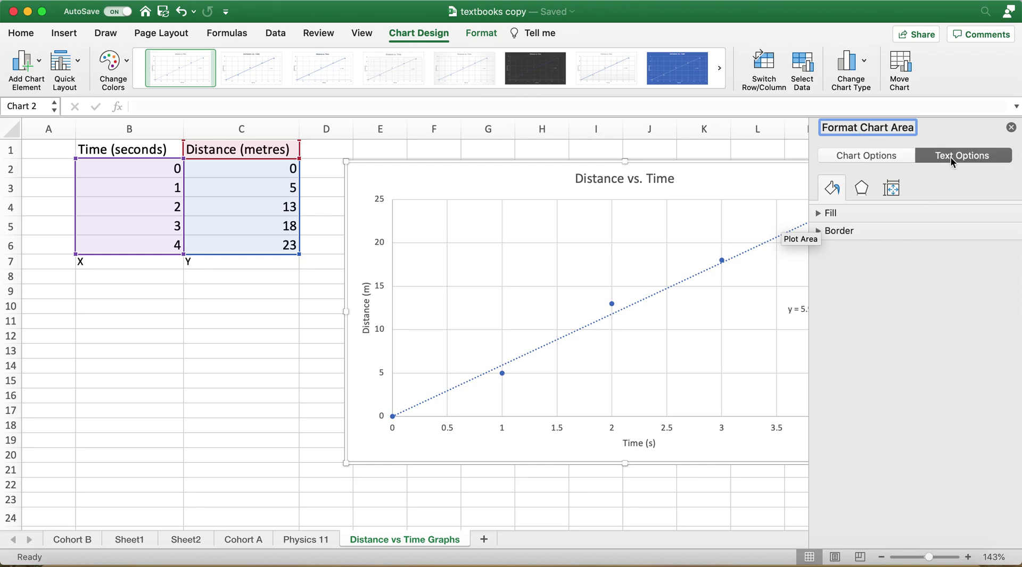
click(886, 158)
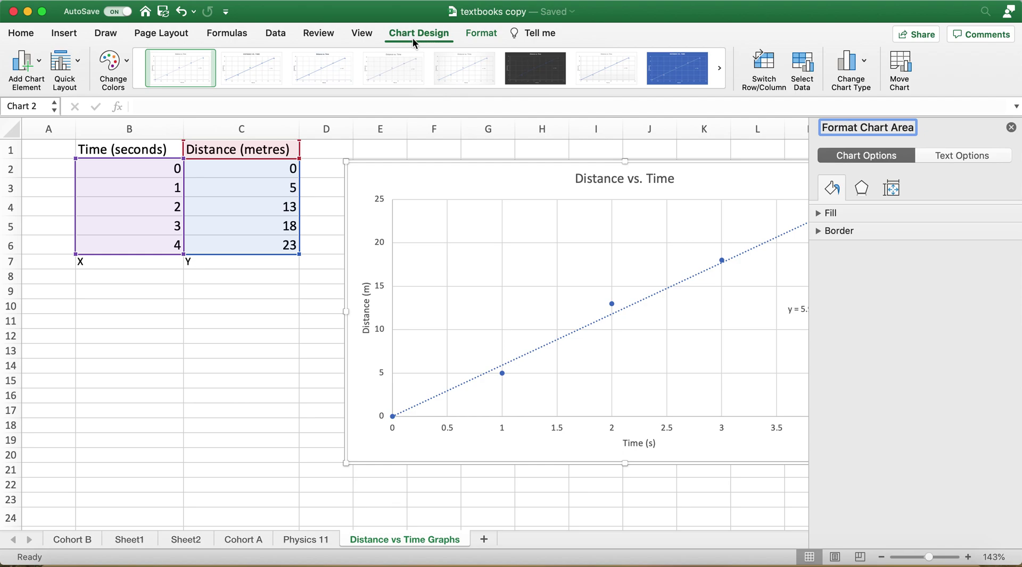
click(480, 33)
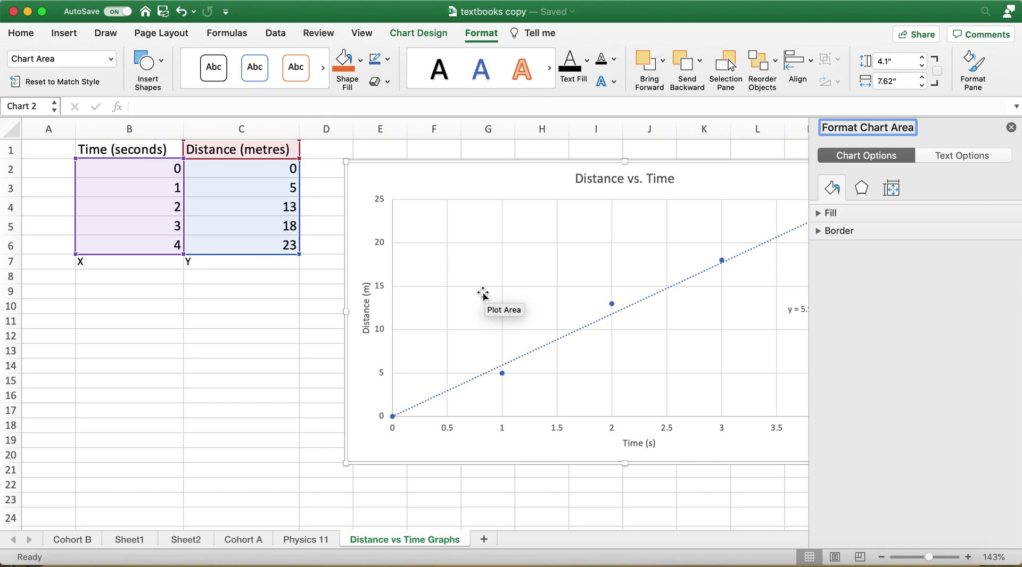
click(431, 32)
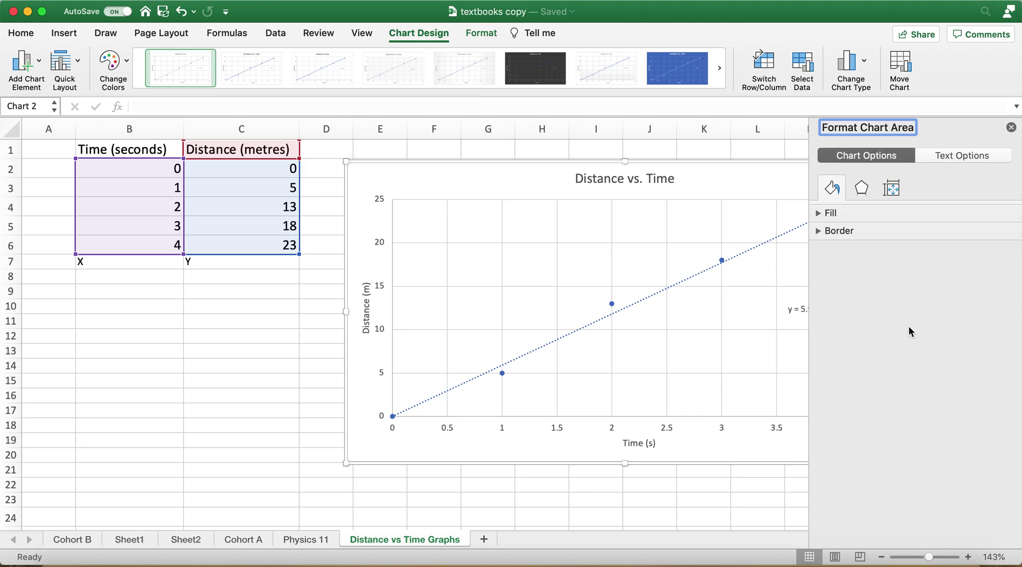
click(27, 34)
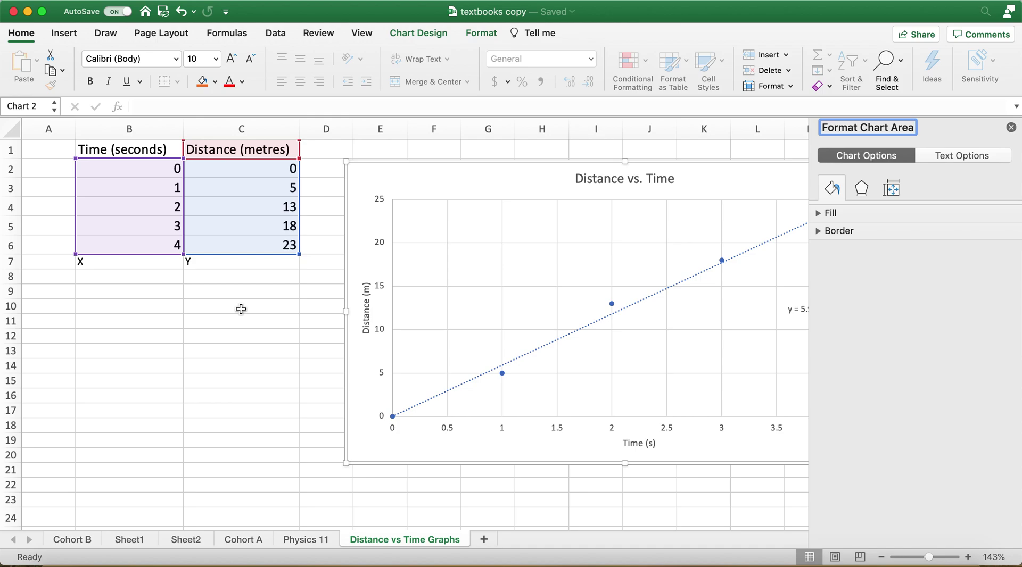
Step: Select cell B25 in the empty area below the chart and close the formatting pane
scroll(240, 310, down, 10)
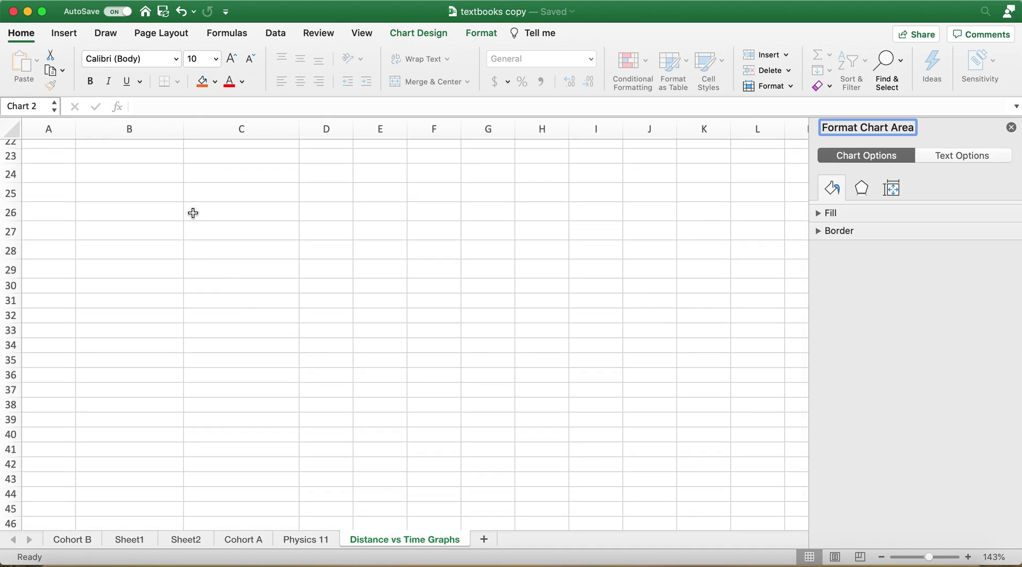
click(163, 198)
click(163, 198)
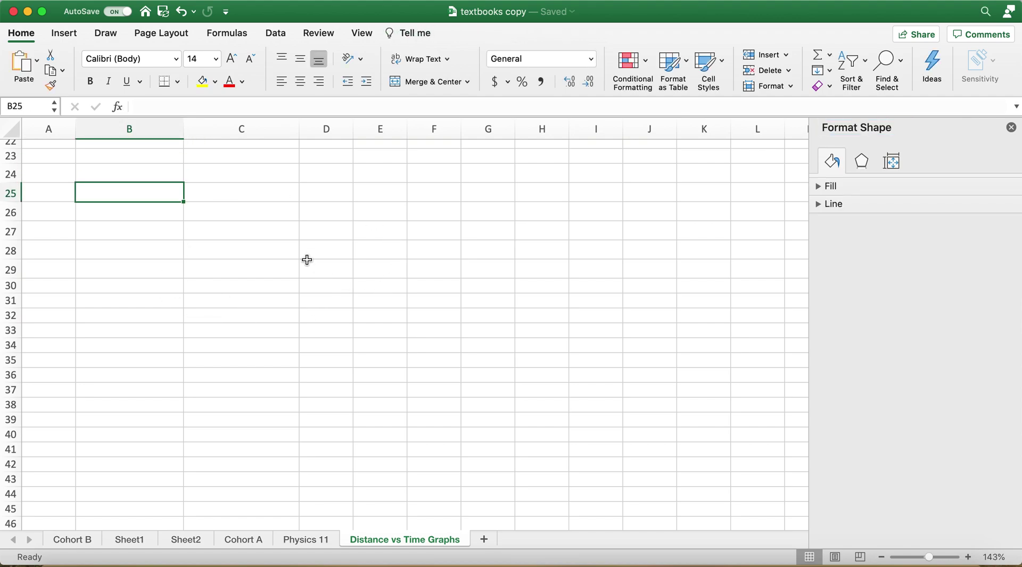
click(1011, 127)
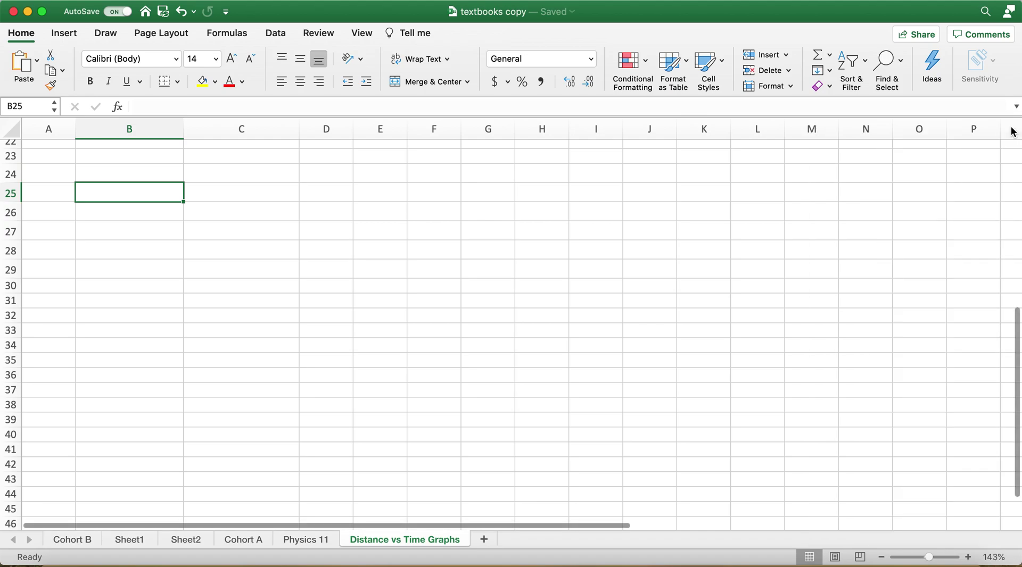
key(Right)
key(Left)
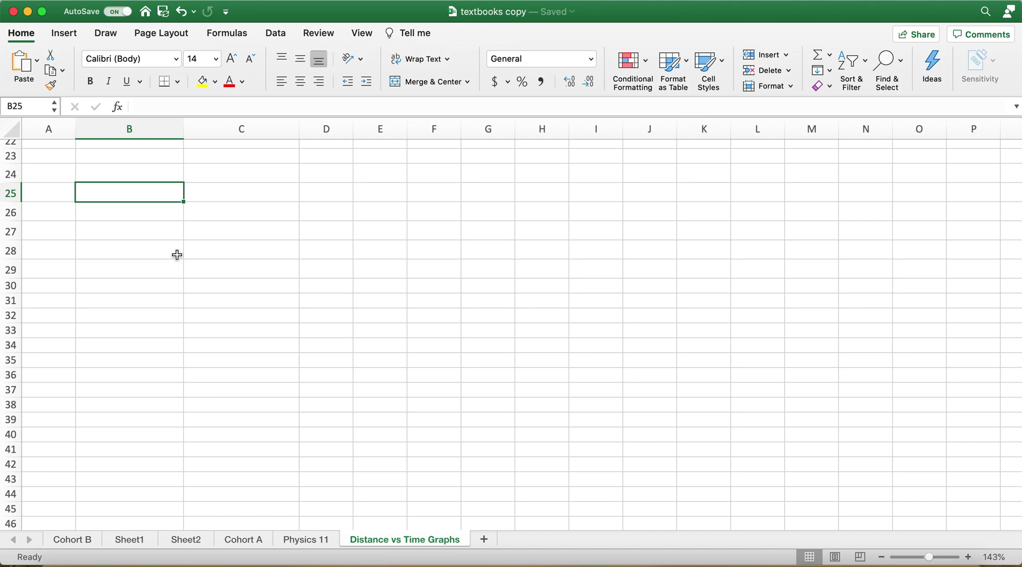
Step: Highlight column B and row 25 in turn, and select cell B25 where they meet
click(153, 129)
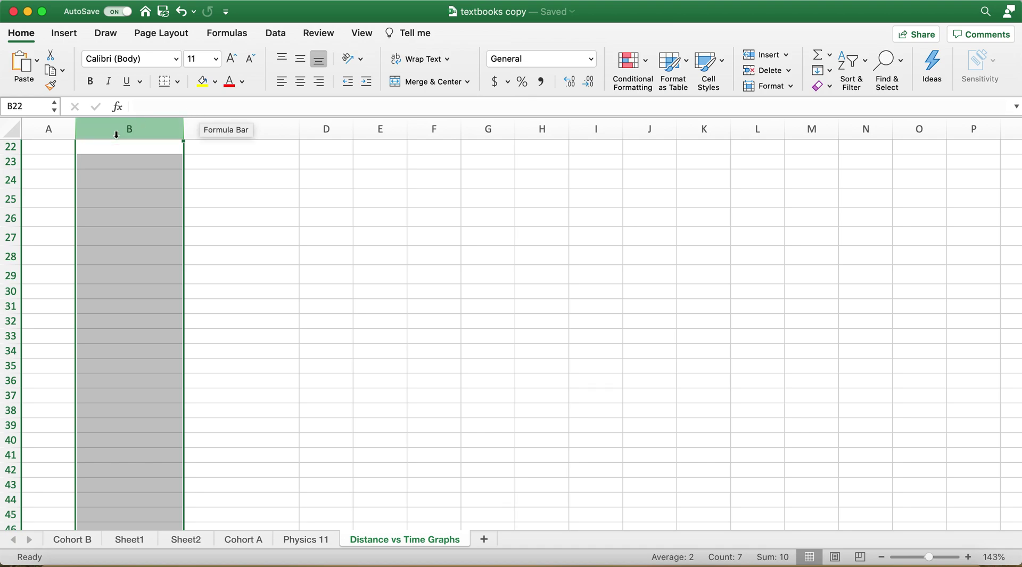
click(12, 200)
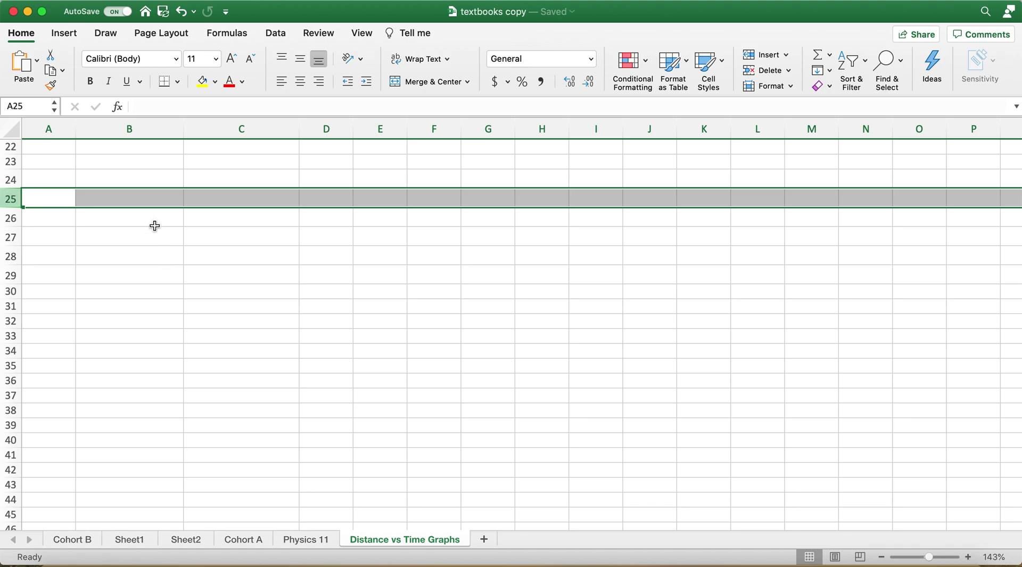
click(151, 198)
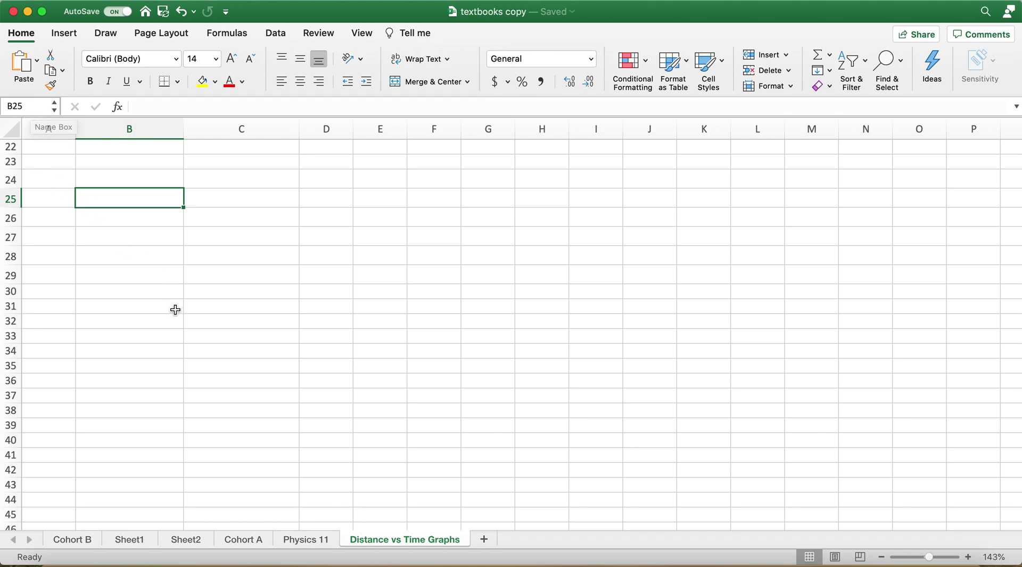
Step: Go back to the data table and look at cells A1, B1 and C1 in the header row
scroll(175, 309, up, 10)
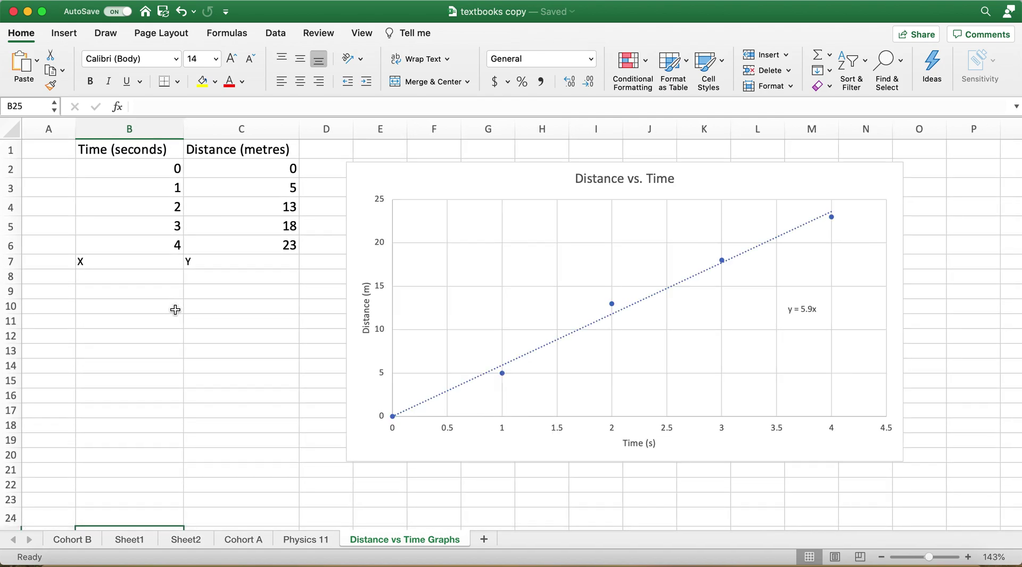
click(47, 151)
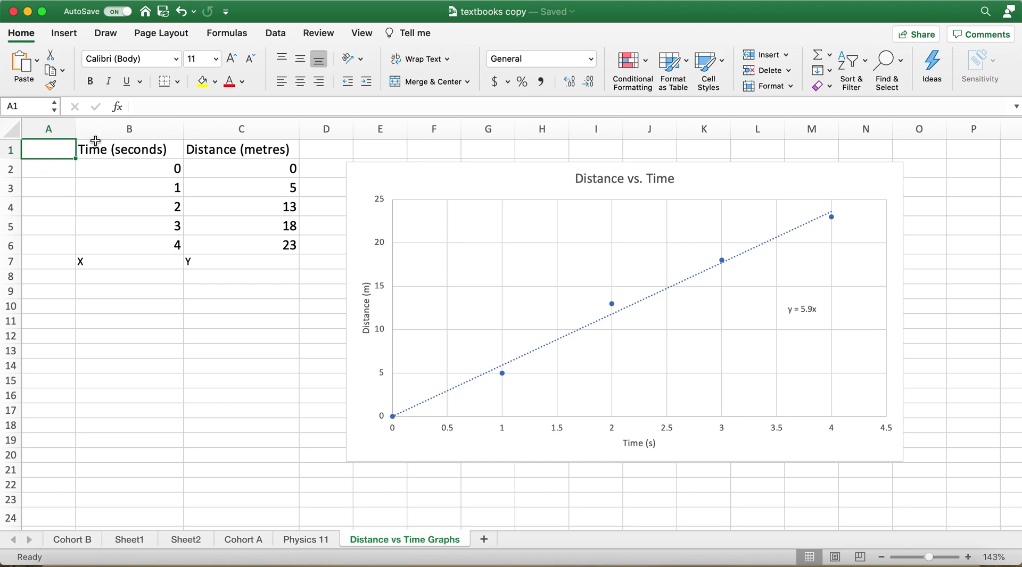
click(135, 152)
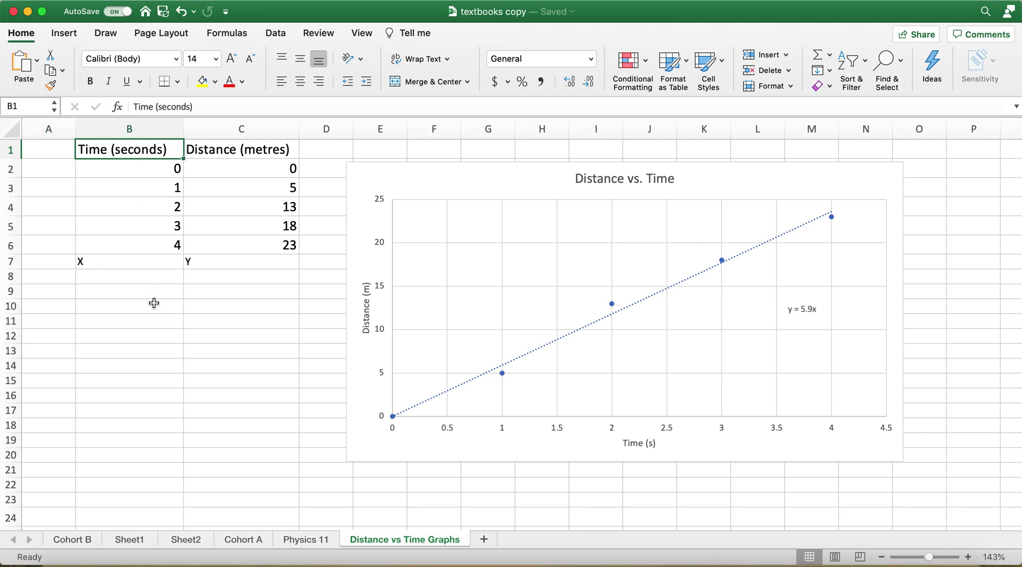
key(Right)
key(Left)
Step: Add a new blank worksheet to the workbook and return to the Distance vs Time Graphs sheet
scroll(241, 322, down, 10)
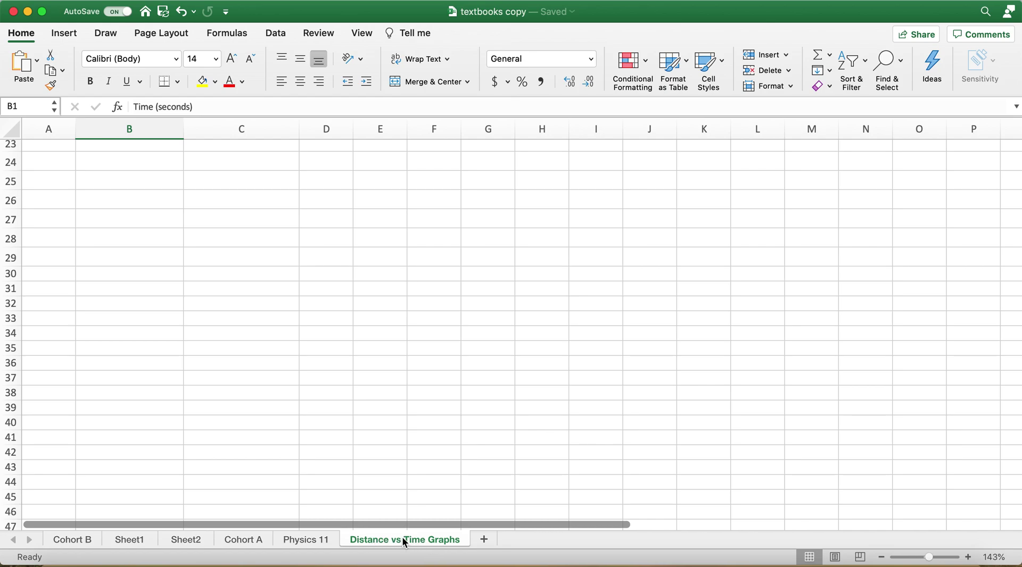
click(484, 540)
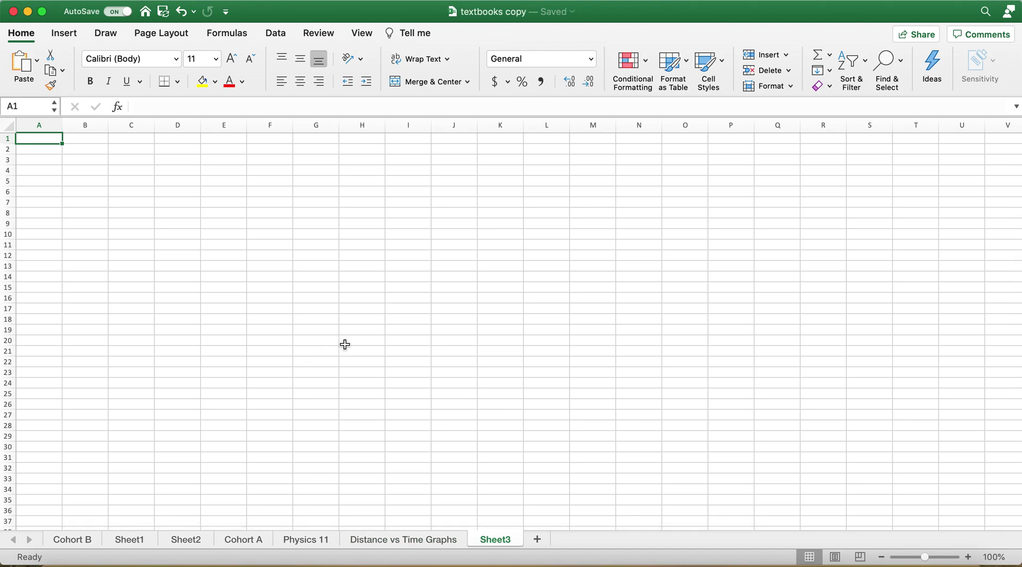
click(379, 539)
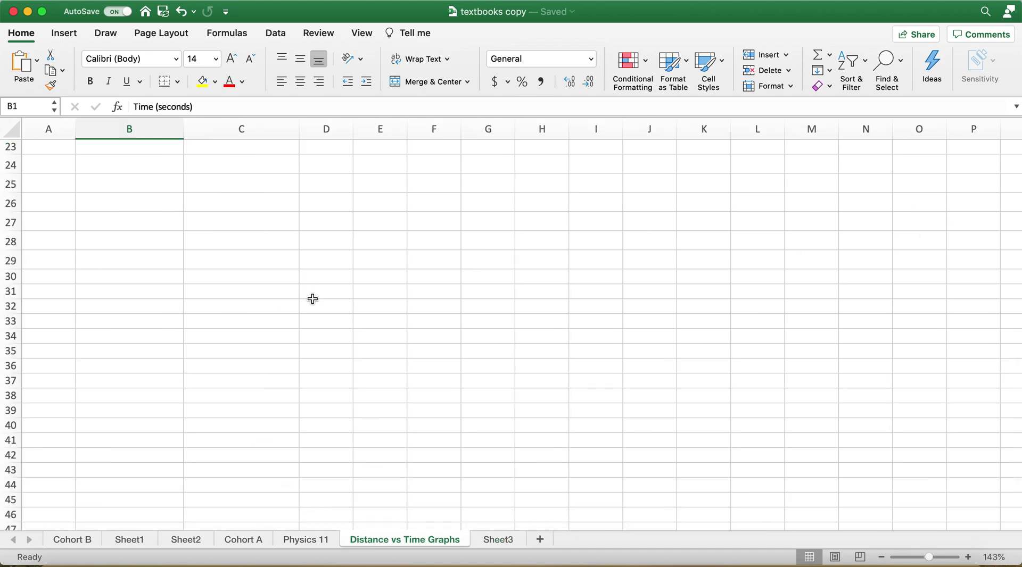
Step: Select the empty cell B25 below the existing data and chart on the Distance vs Time Graphs sheet
click(146, 184)
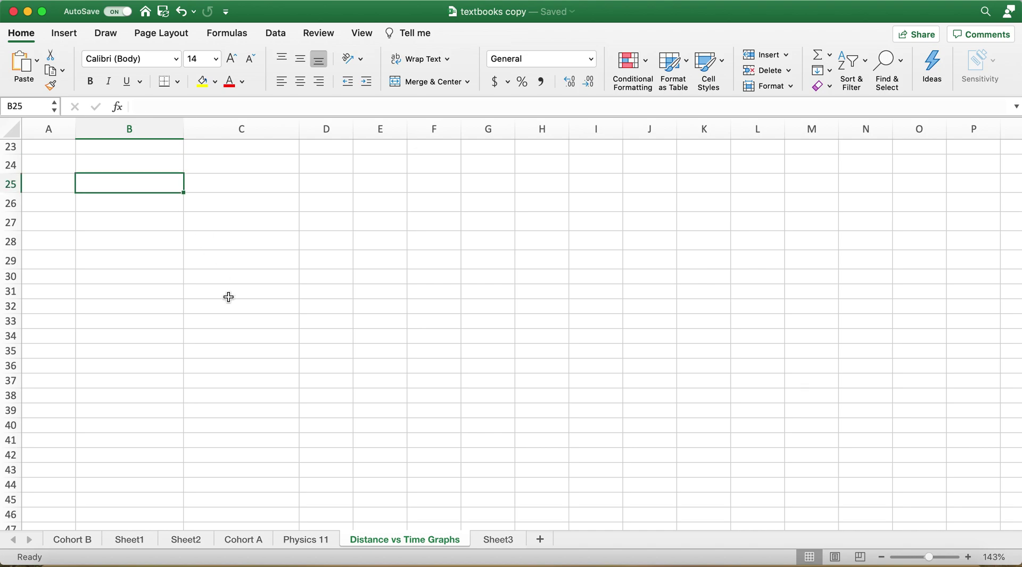
scroll(229, 297, up, 10)
scroll(229, 297, down, 12)
scroll(228, 296, up, 3)
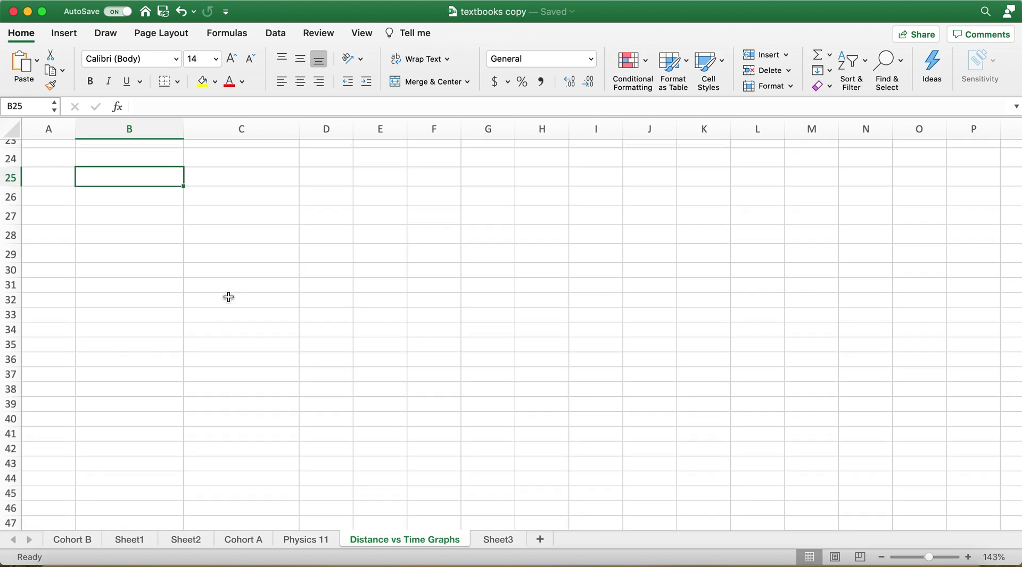
Step: Enter the heading "Time (seconds)" in cell B25
text(Time)
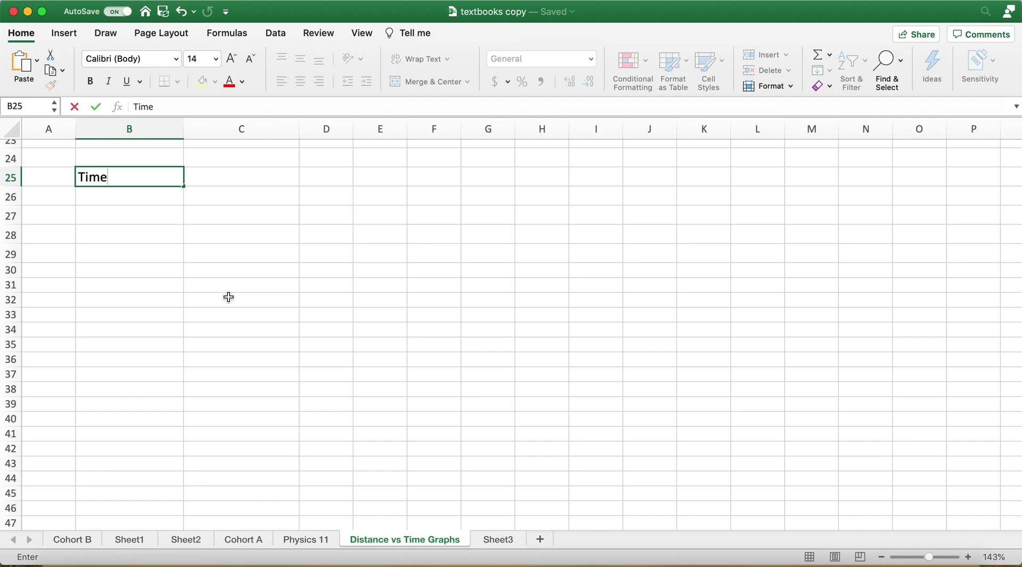
text((seconds))
key(Return)
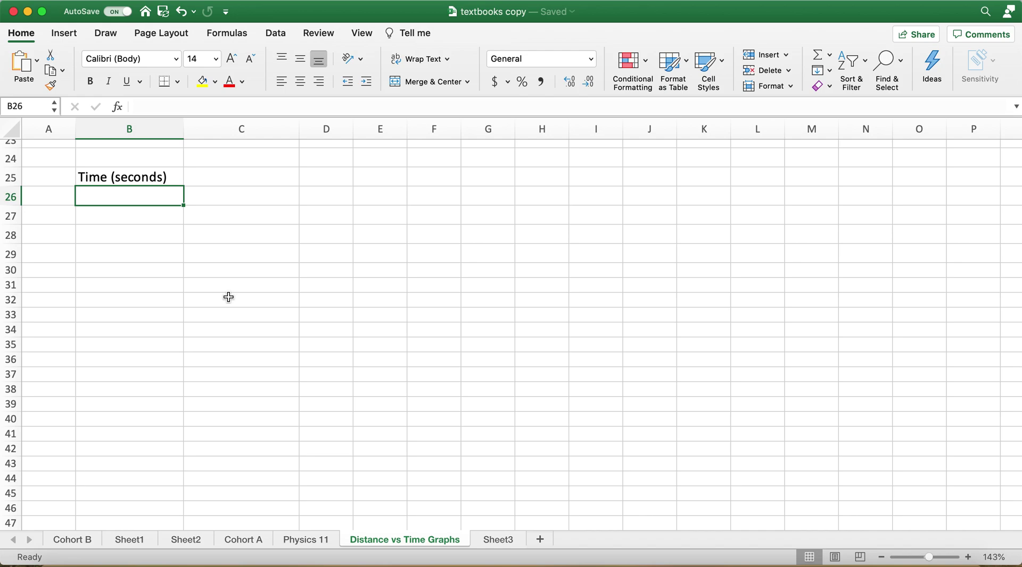
Step: Check the original data table, then fill B26 to B30 with the time values 0, 1, 2, 3 and 4
scroll(228, 297, up, 10)
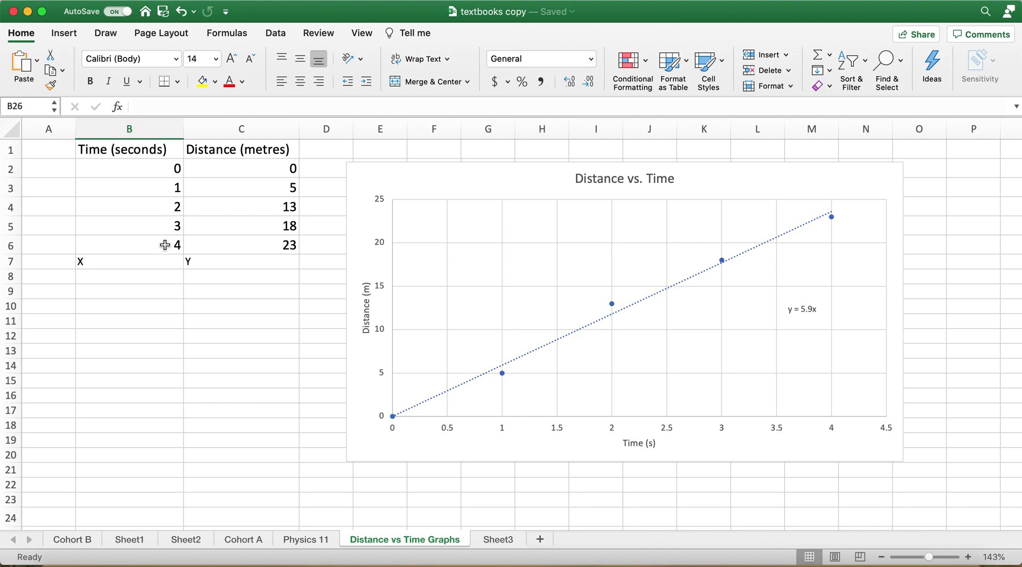
scroll(162, 242, down, 10)
scroll(165, 245, down, 2)
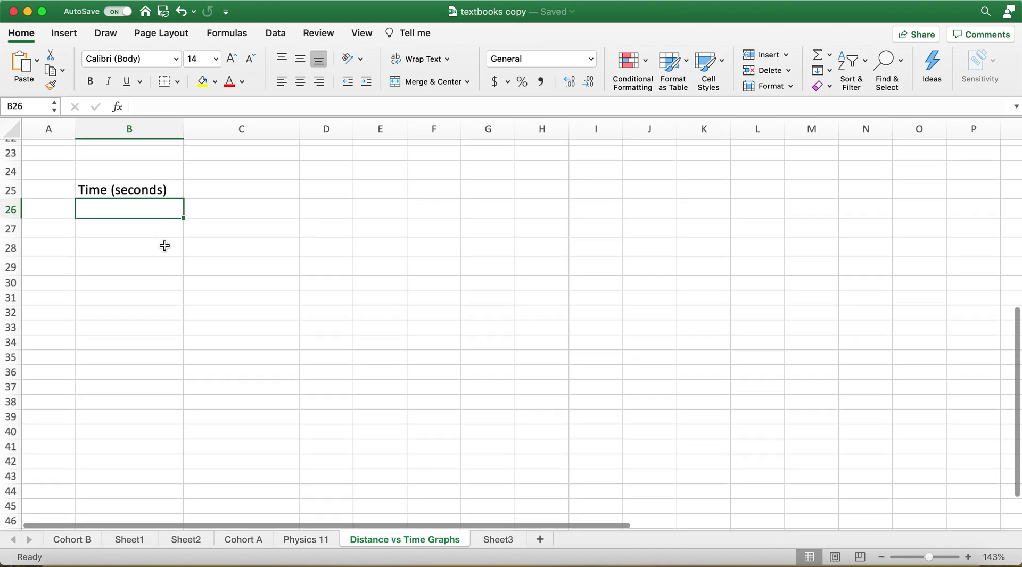
text(0)
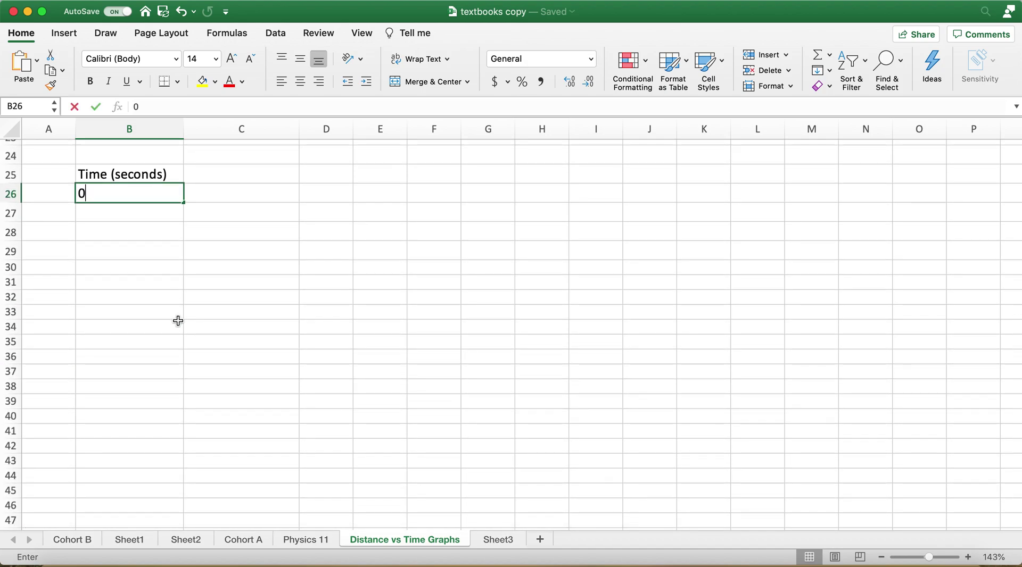
key(Return)
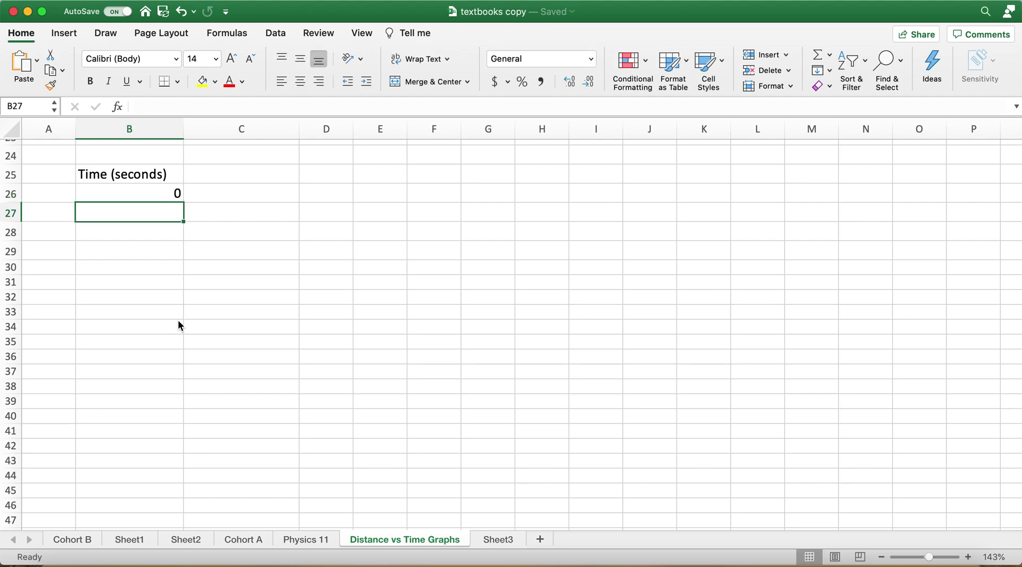
text(1)
key(Return)
key(Return)
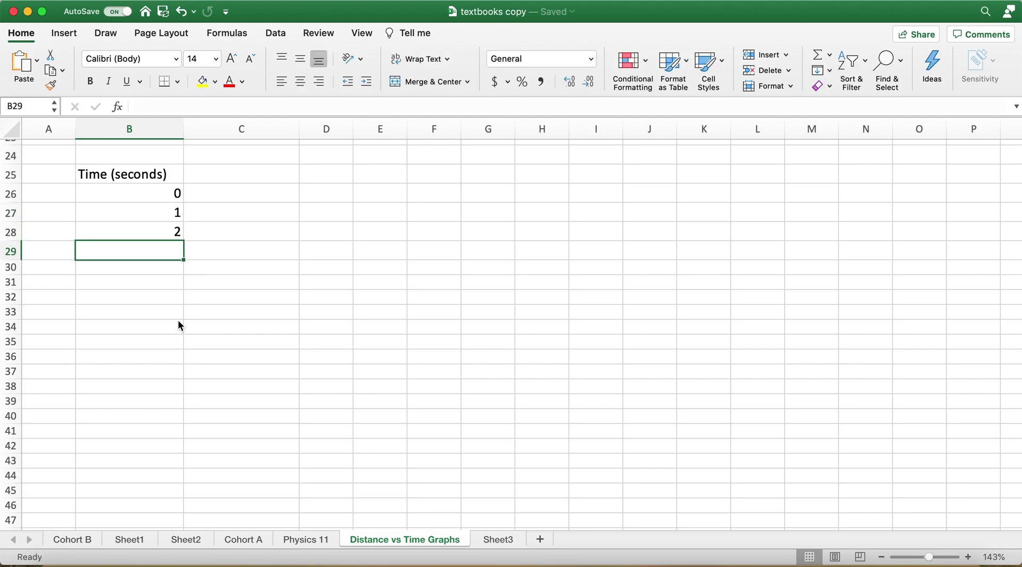
text(3)
key(Return)
text(4)
key(Return)
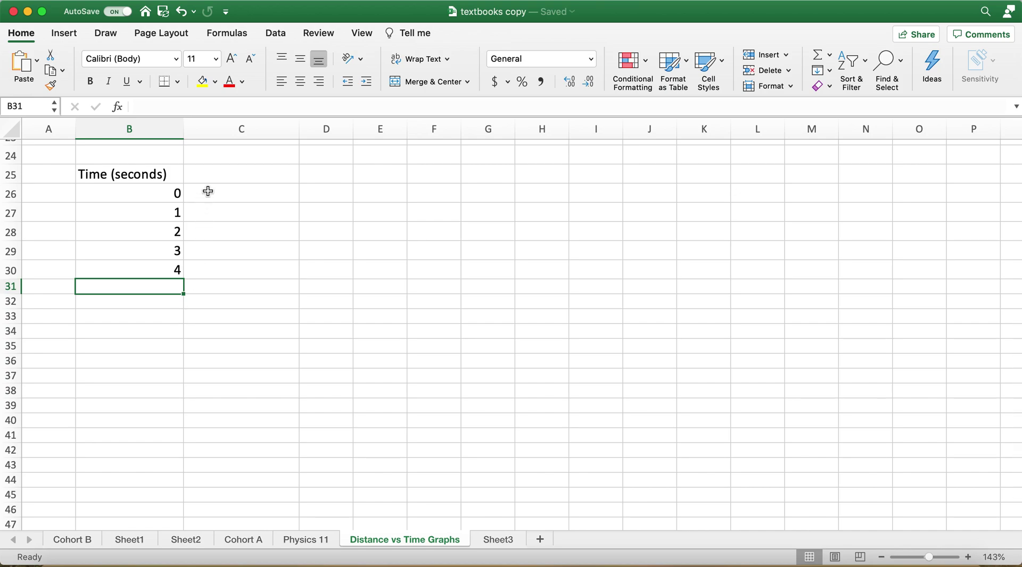
Step: Enter the heading "Distance (metres)" in cell C25 beside the time heading
click(224, 173)
text(Distance)
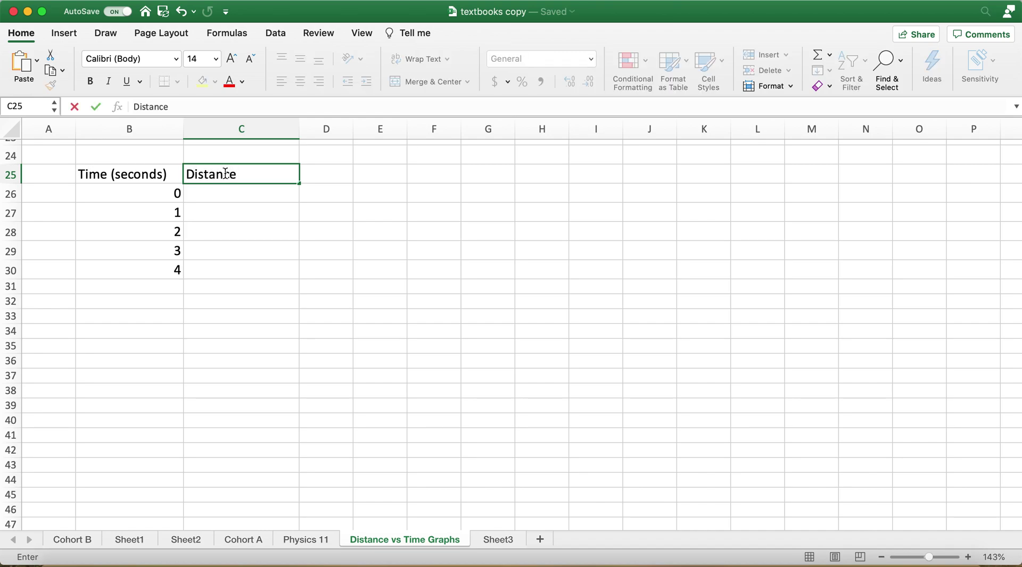
text( (metres))
key(Return)
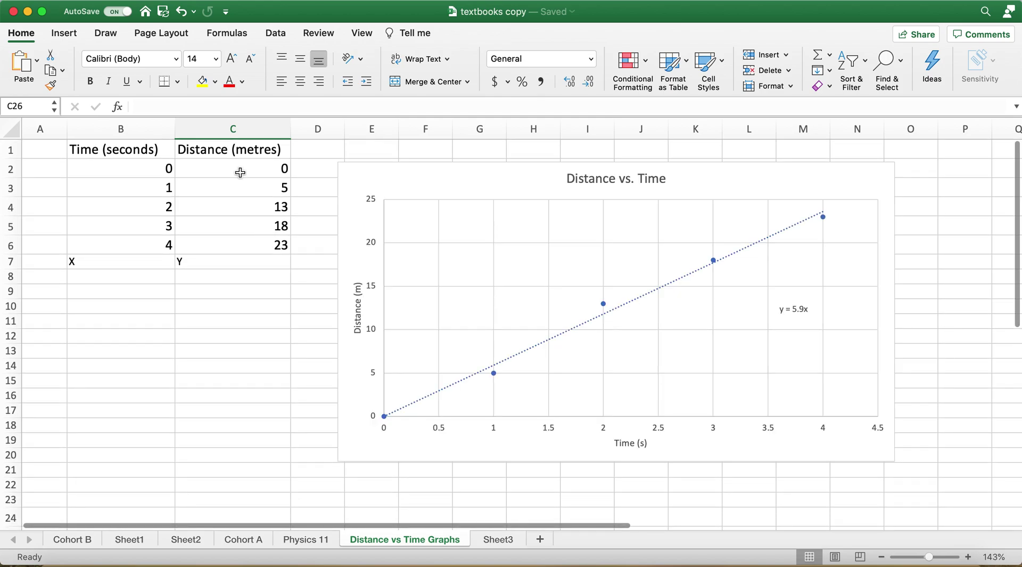
Step: Copy the distance values in C2:C6 of the original table into the new table starting at C26
click(239, 172)
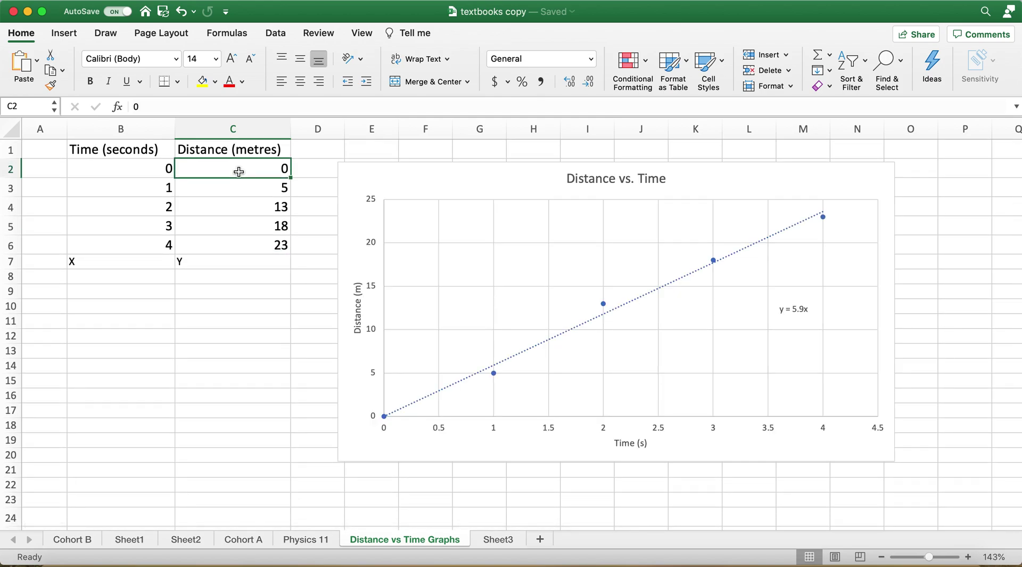
drag(239, 171, 235, 243)
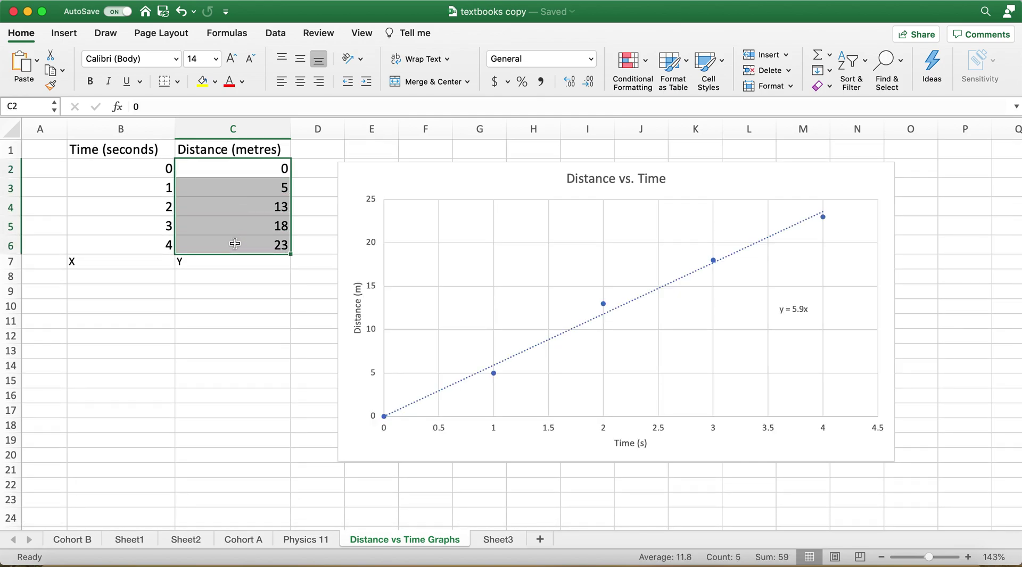
key(super+c)
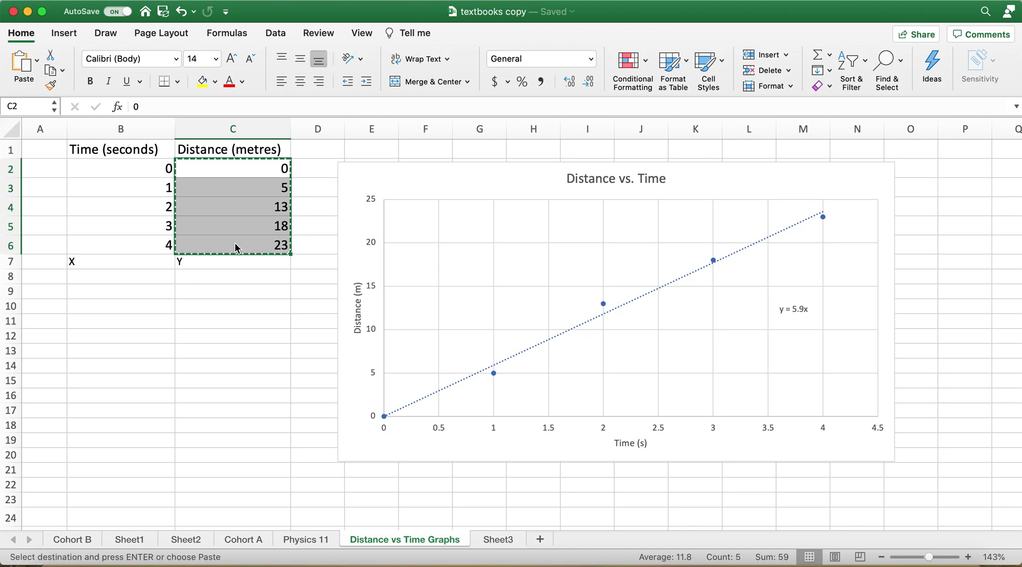
scroll(235, 243, down, 6)
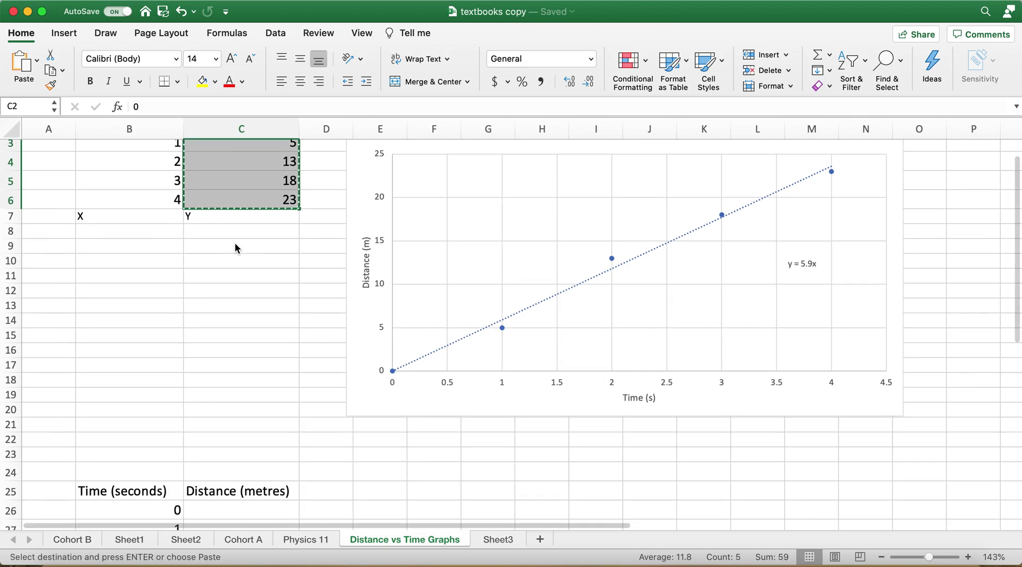
click(232, 273)
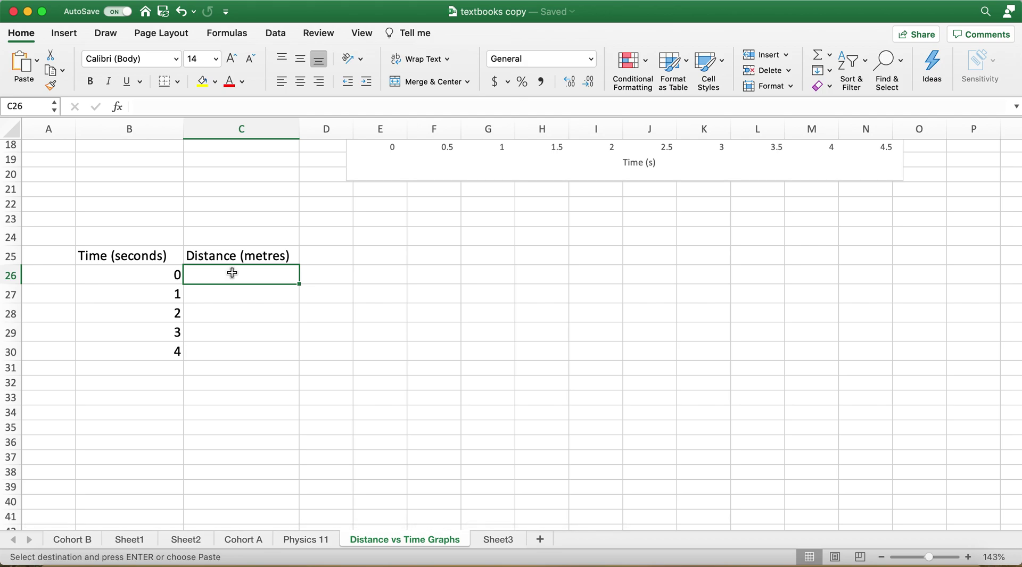
key(super+v)
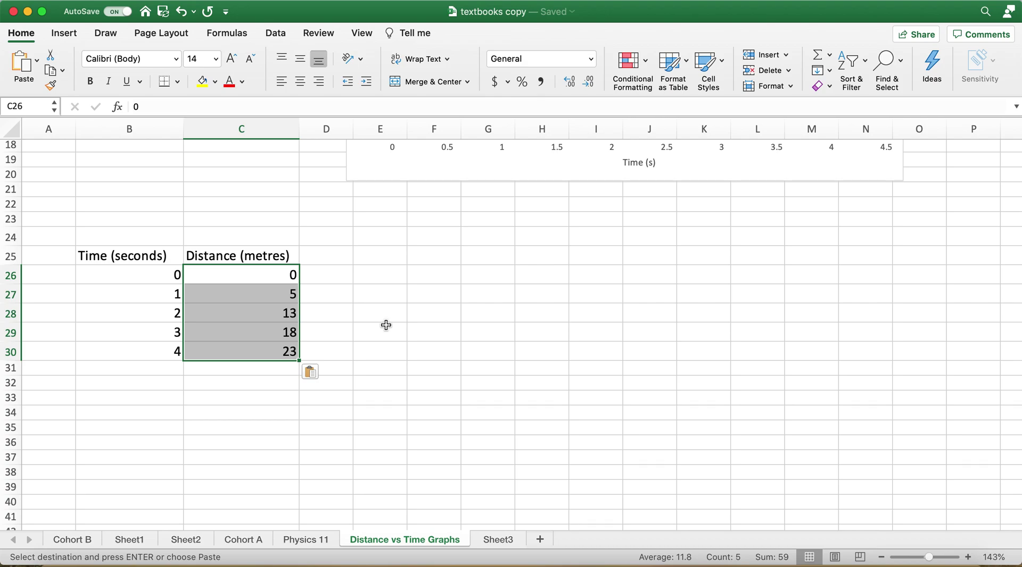
Step: Move the active cell around the new table, down the distance column to C30, across to B30 and up to B25
key(Left)
key(Up)
key(Right)
key(Down)
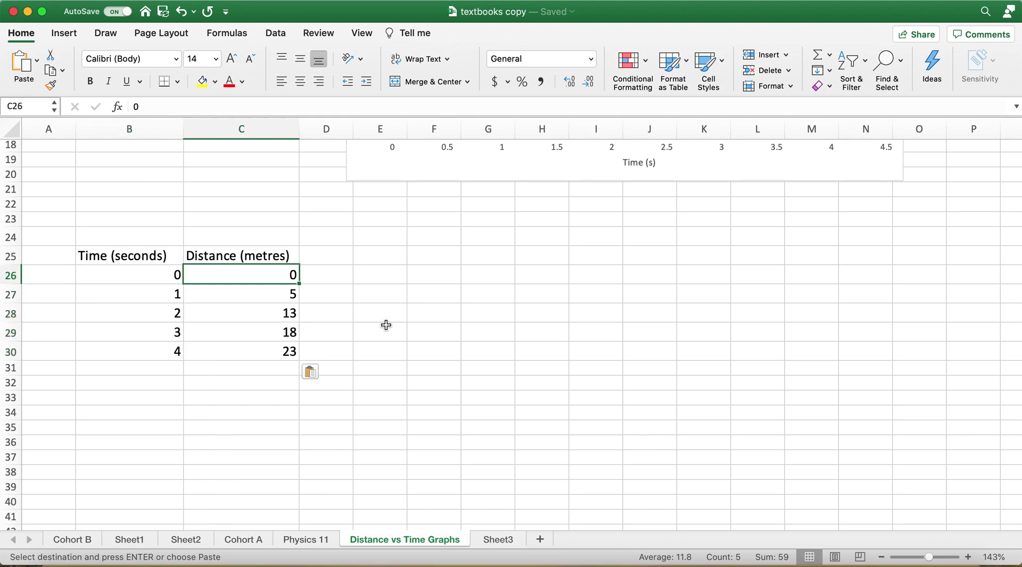
key(Down)
key(Down)
key(Down)
key(Down)
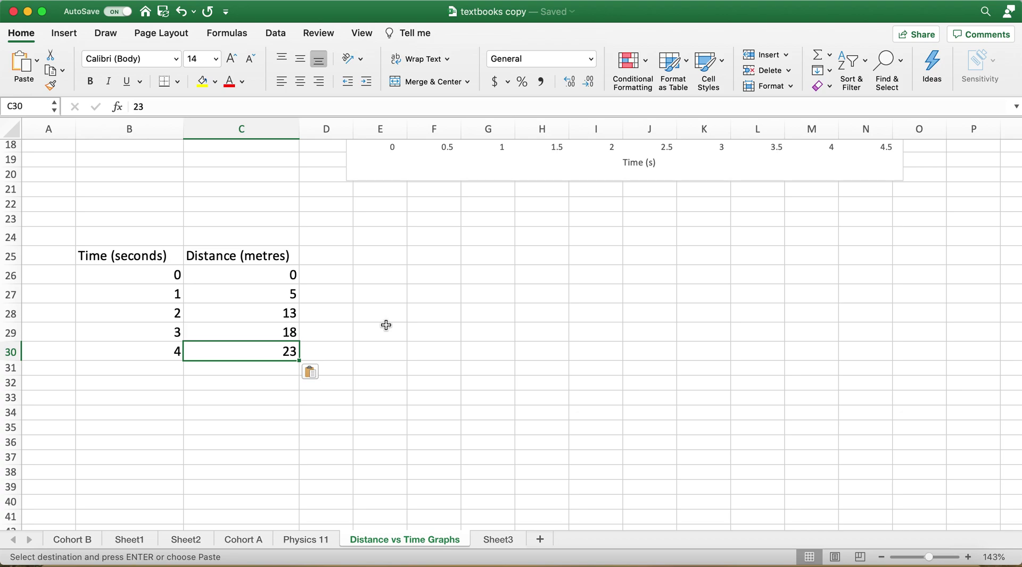
key(Left)
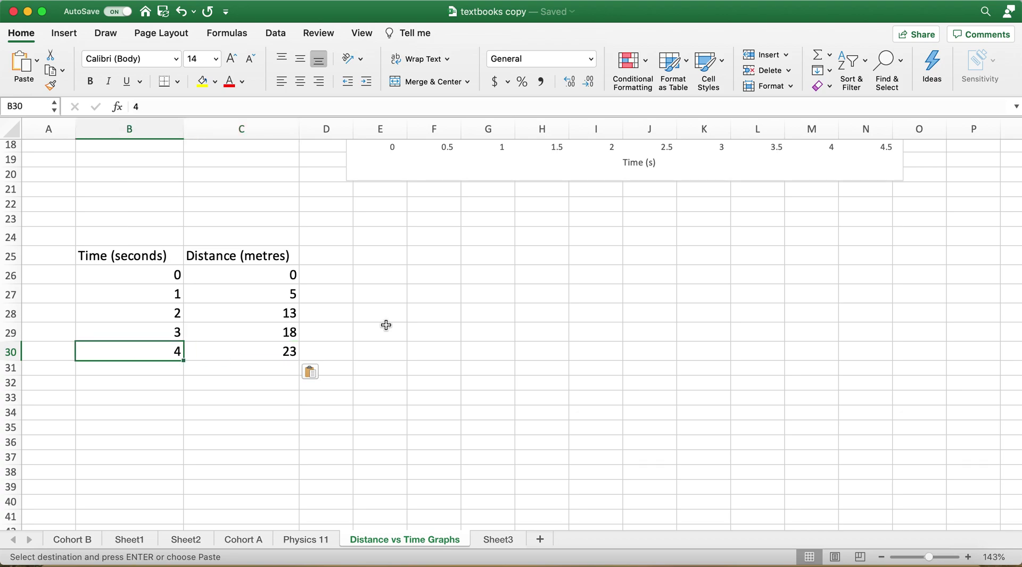
key(Right)
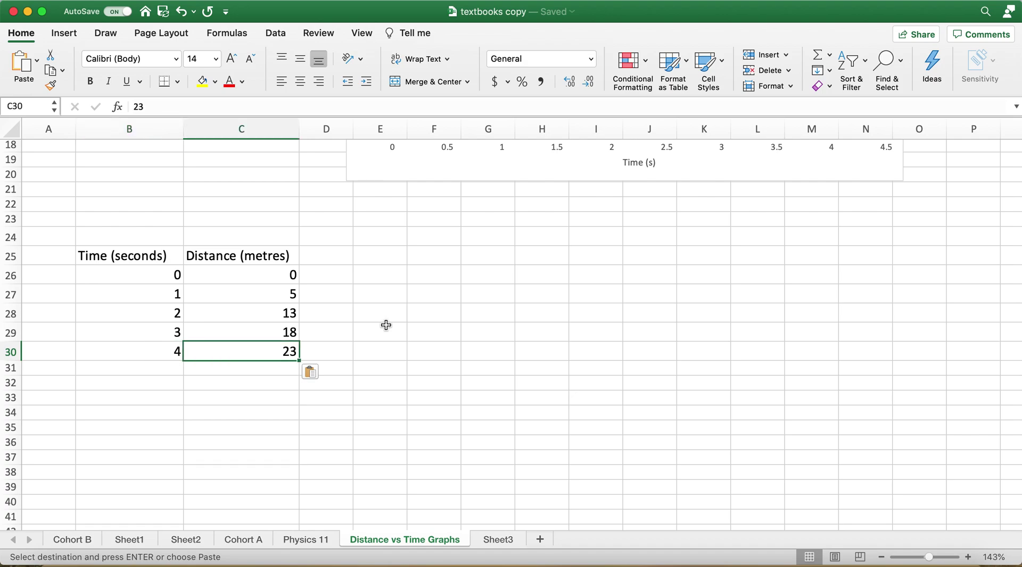
key(Left)
key(Up)
key(Up)
key(Up)
key(Up)
key(Up)
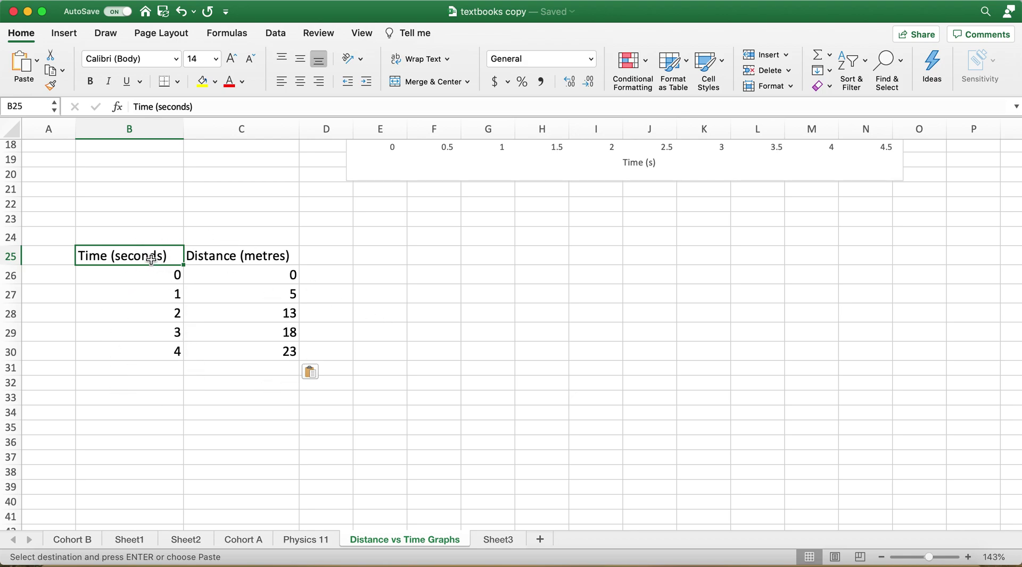
Step: Apply outside borders to the new data table in B25:C30 and deselect it
drag(152, 259, 233, 351)
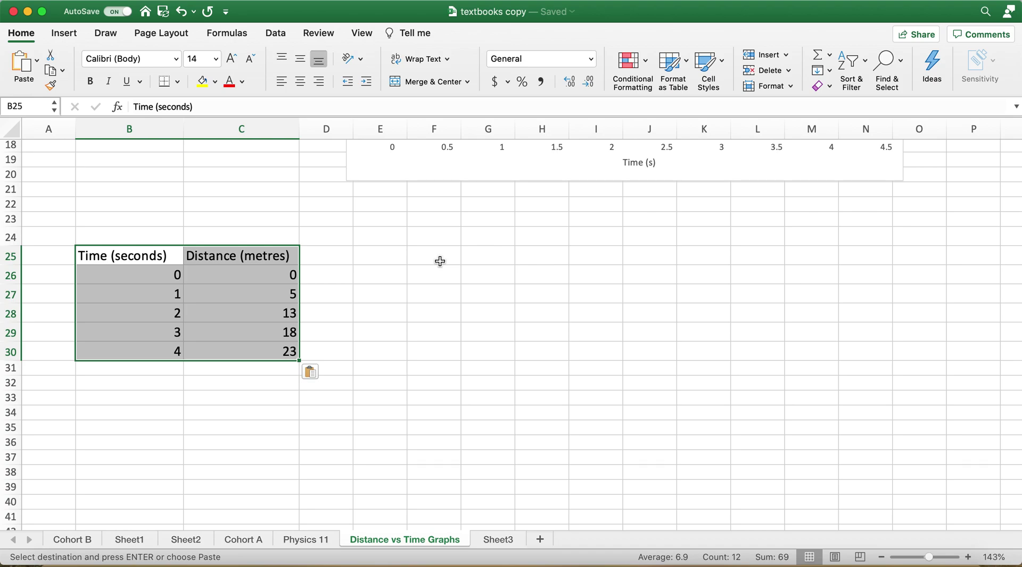
click(177, 82)
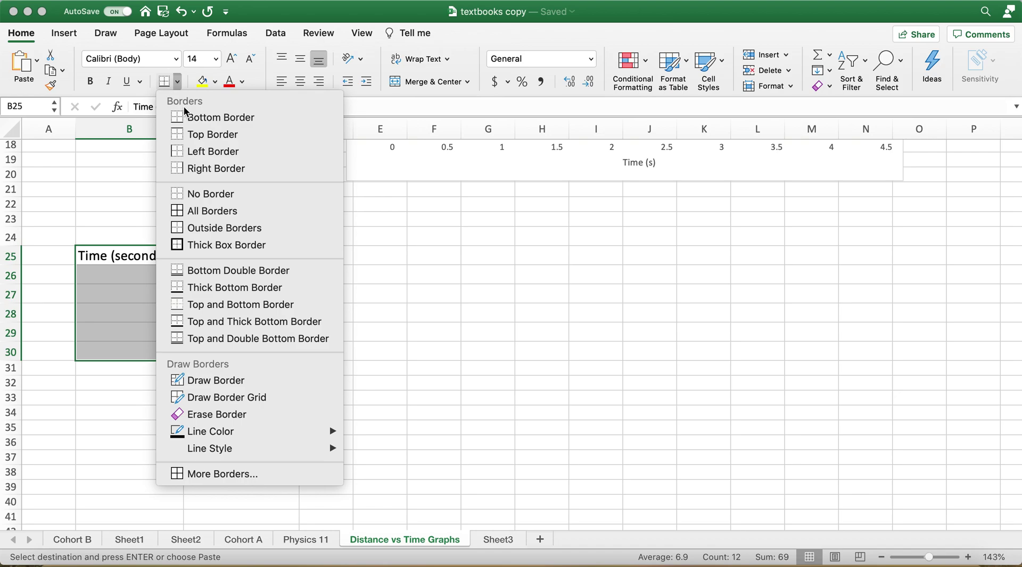
click(255, 229)
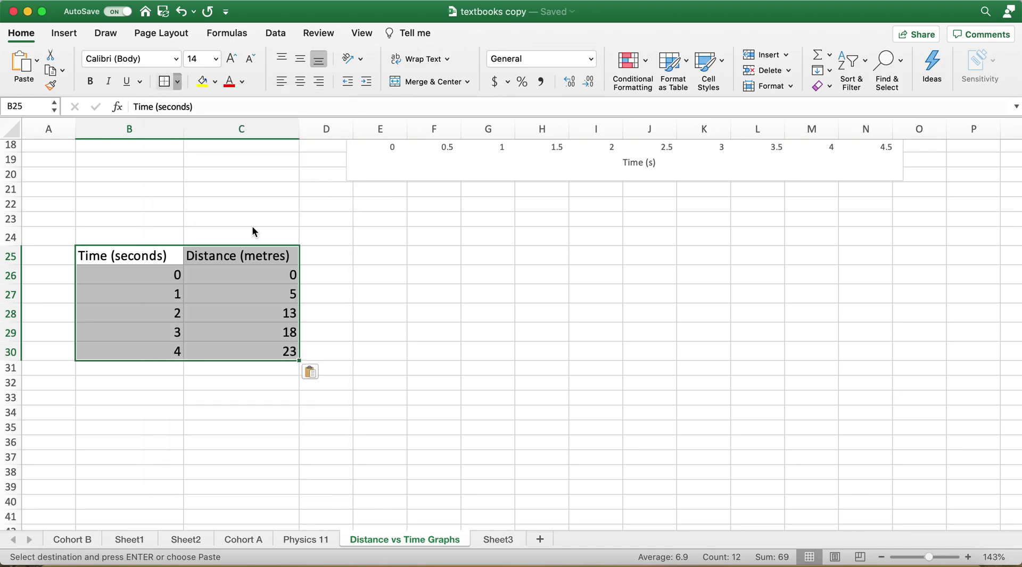
click(385, 259)
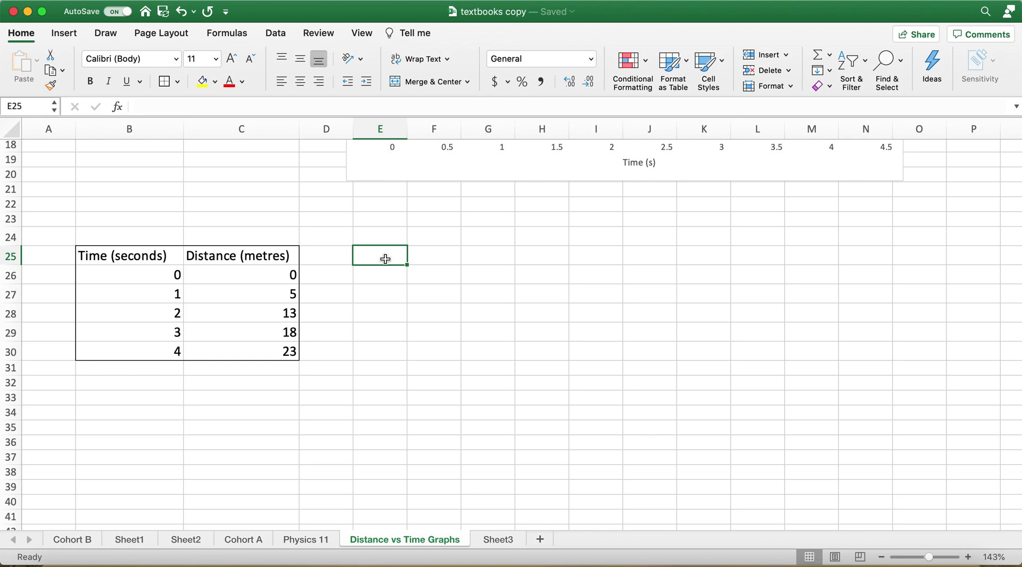
Step: Insert the recommended Scatter chart for the time and distance data in B25:C30, including the headings
click(64, 34)
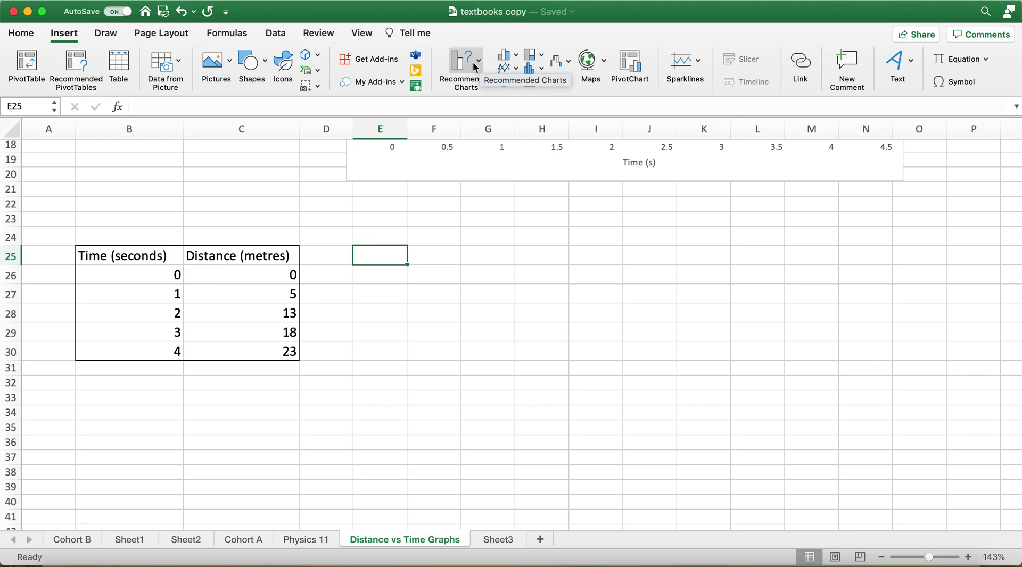
click(131, 257)
mouse_move(130, 257)
mouse_down()
mouse_move(217, 266)
mouse_move(214, 352)
mouse_up()
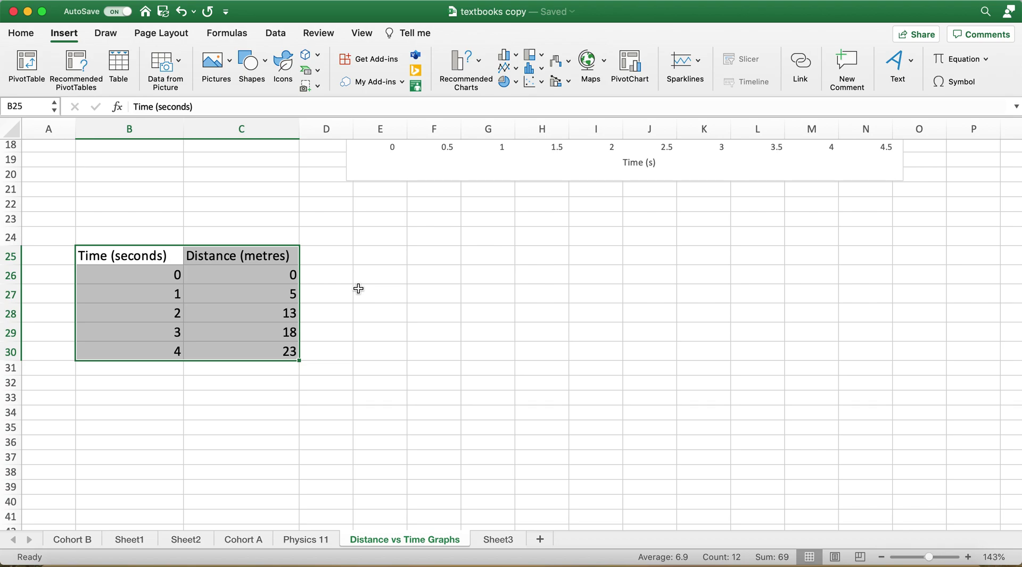
click(478, 61)
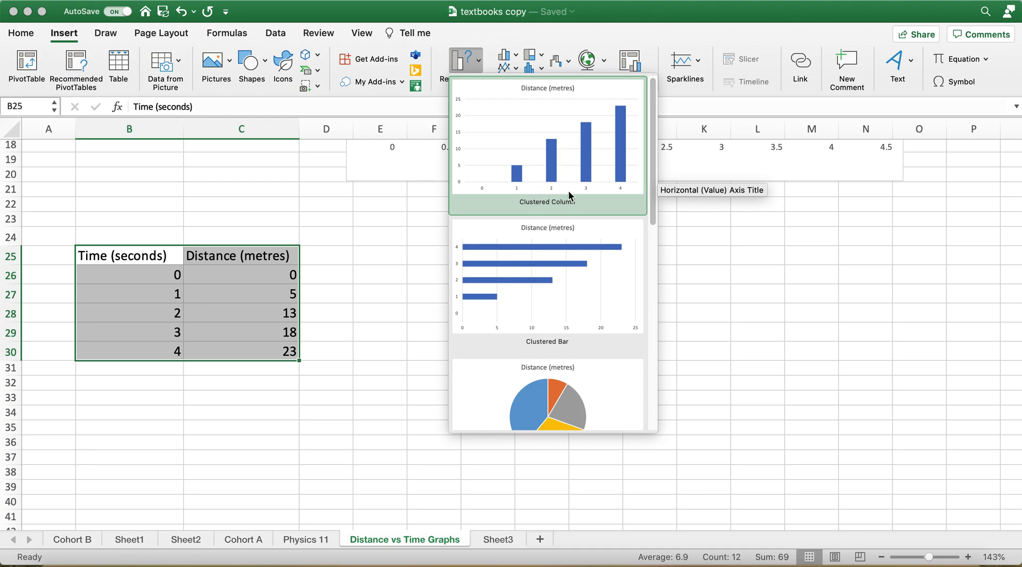
scroll(570, 186, down, 3)
scroll(584, 213, down, 4)
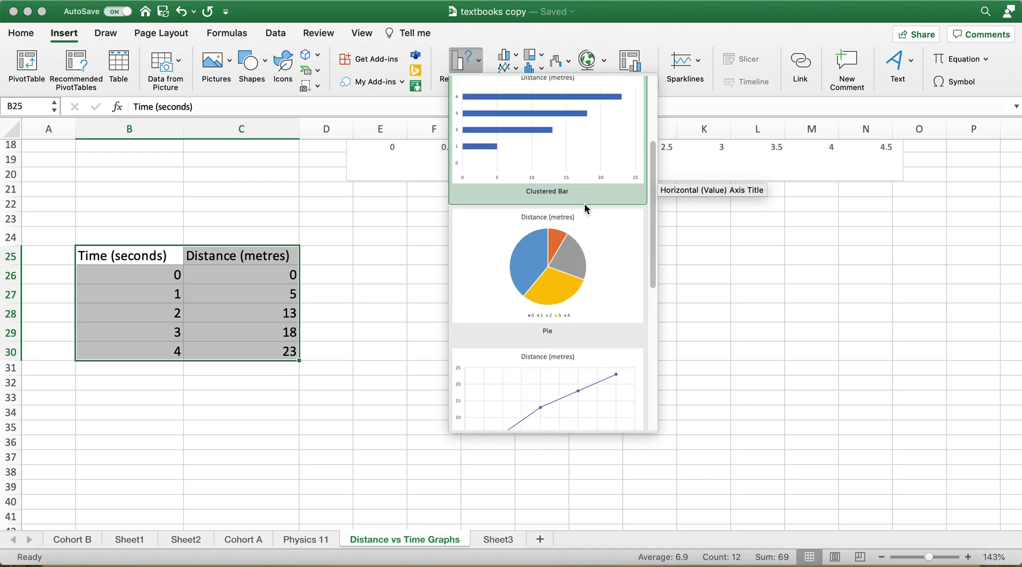
scroll(566, 213, down, 3)
scroll(566, 213, down, 1)
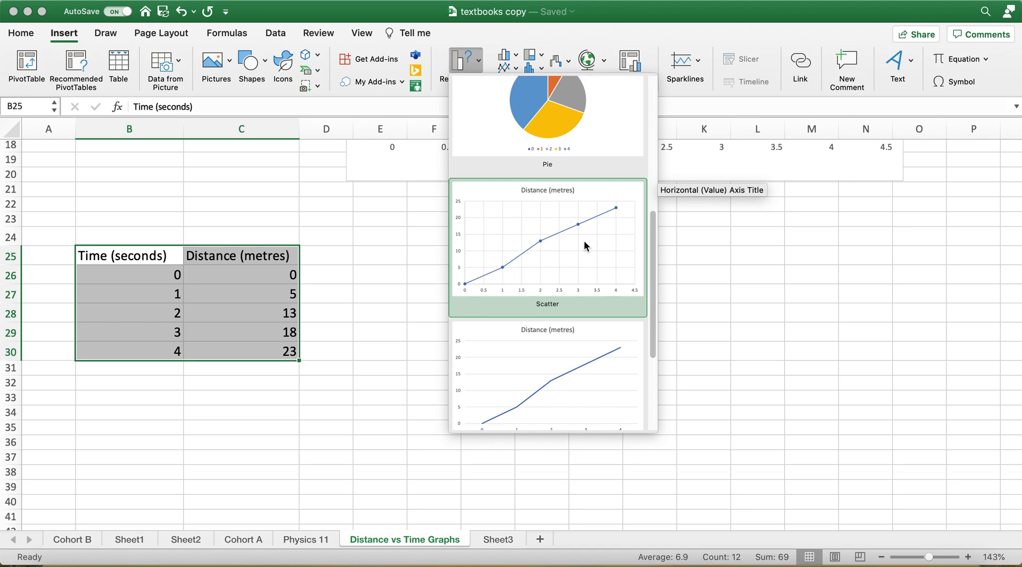
scroll(583, 240, down, 5)
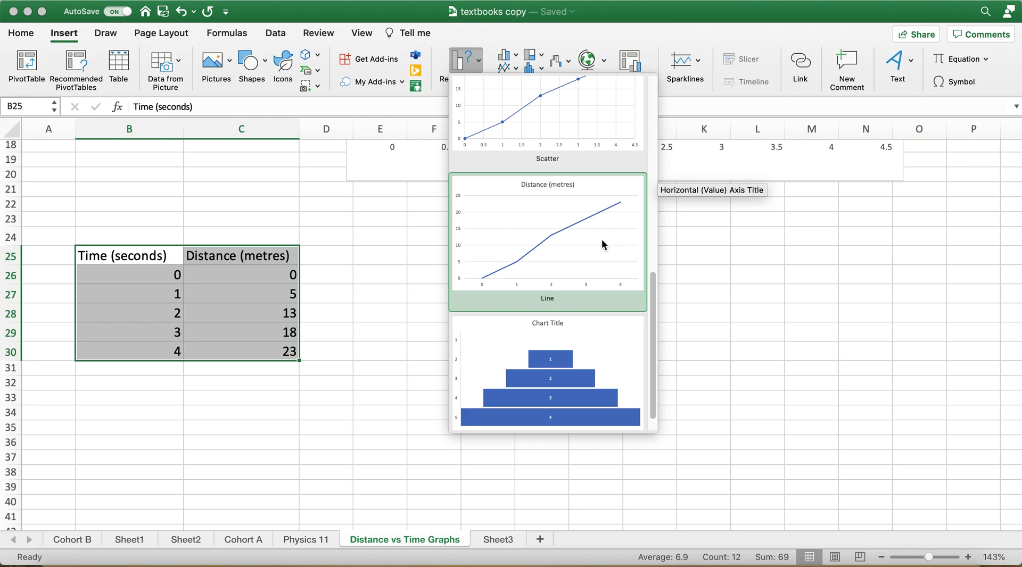
scroll(601, 238, up, 3)
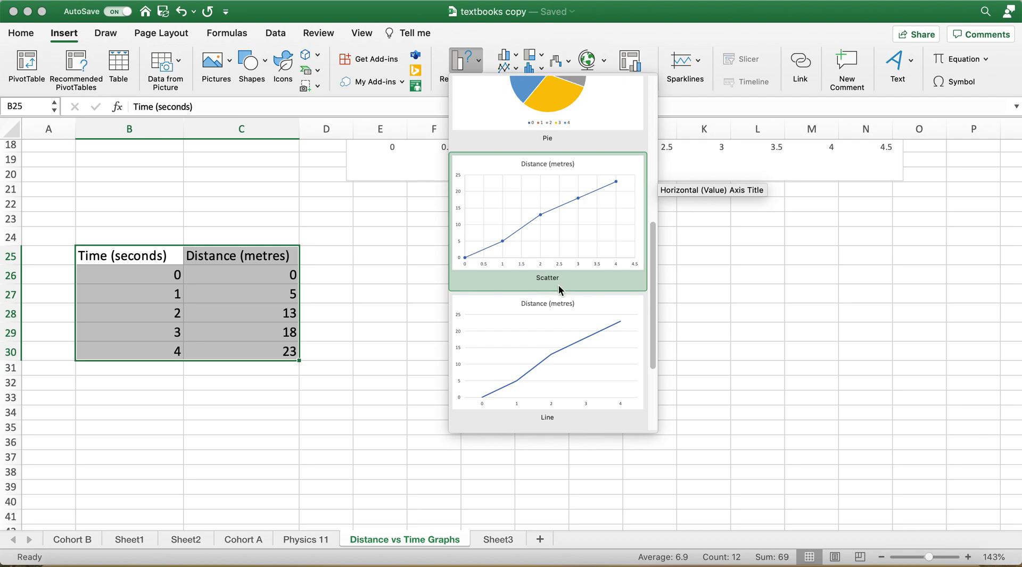
click(563, 232)
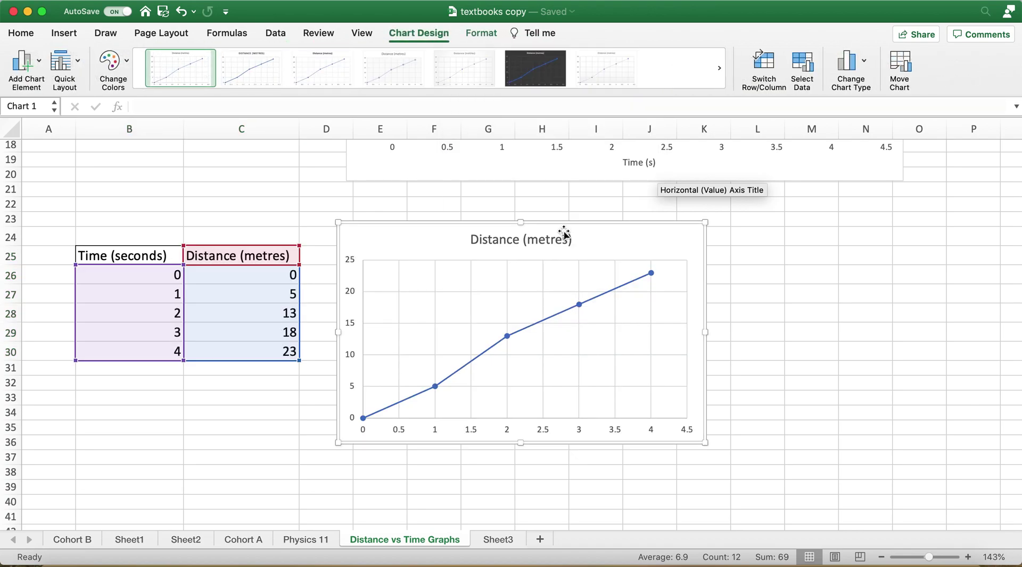
Step: Move the new scatter chart slightly down and away from the data table so it sits in the empty area beside it
drag(604, 241, 630, 292)
scroll(630, 292, down, 5)
scroll(630, 292, down, 1)
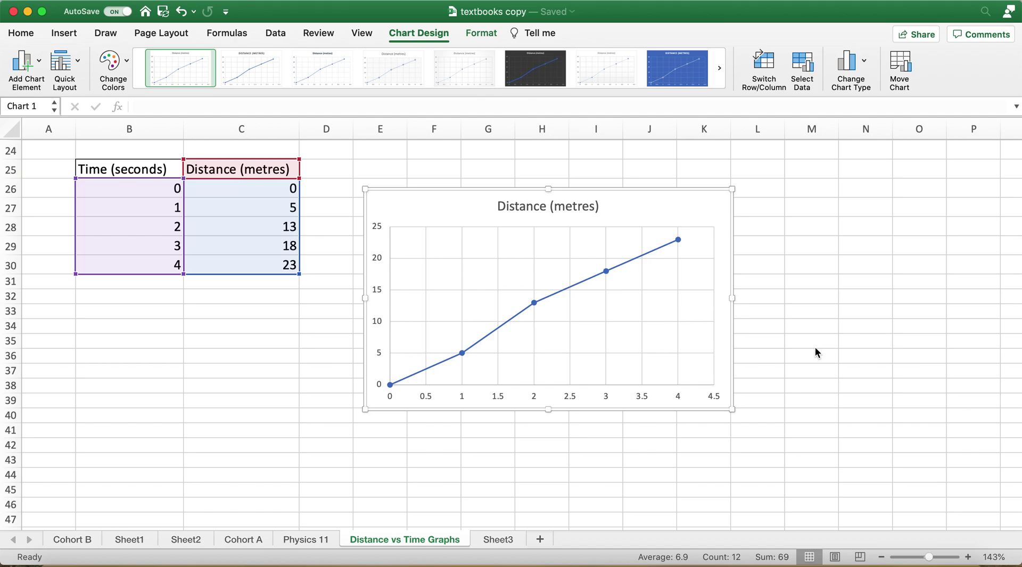
Step: Change the new scatter chart's title to "Distance vs. Time" and deselect the chart
double_click(582, 209)
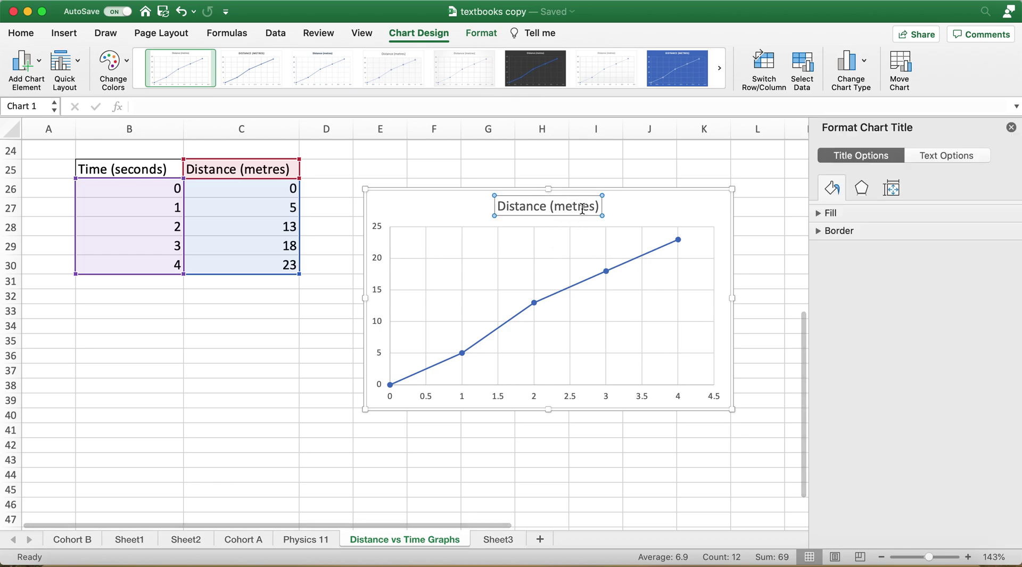
triple_click(582, 208)
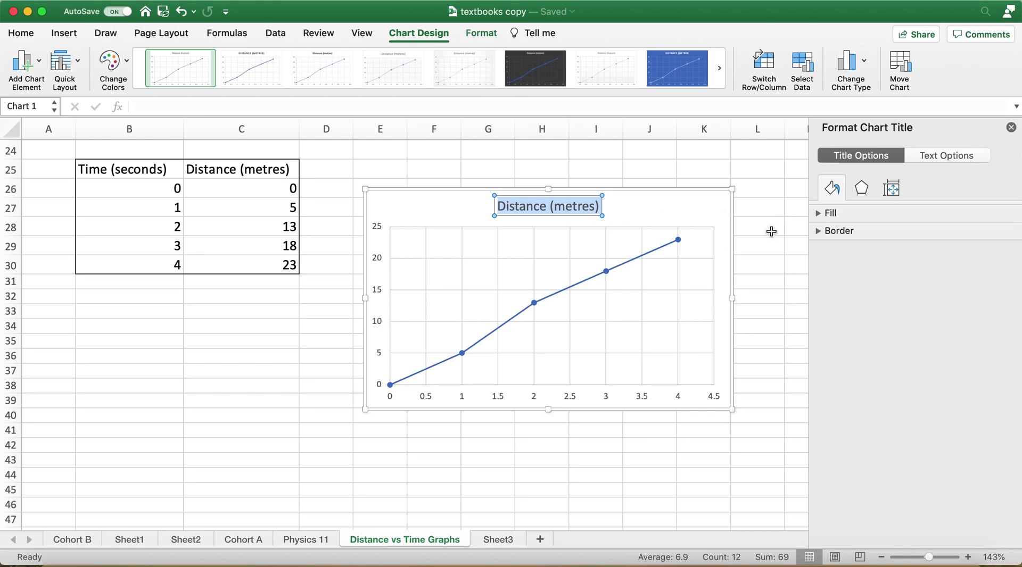
text(Distance vs.)
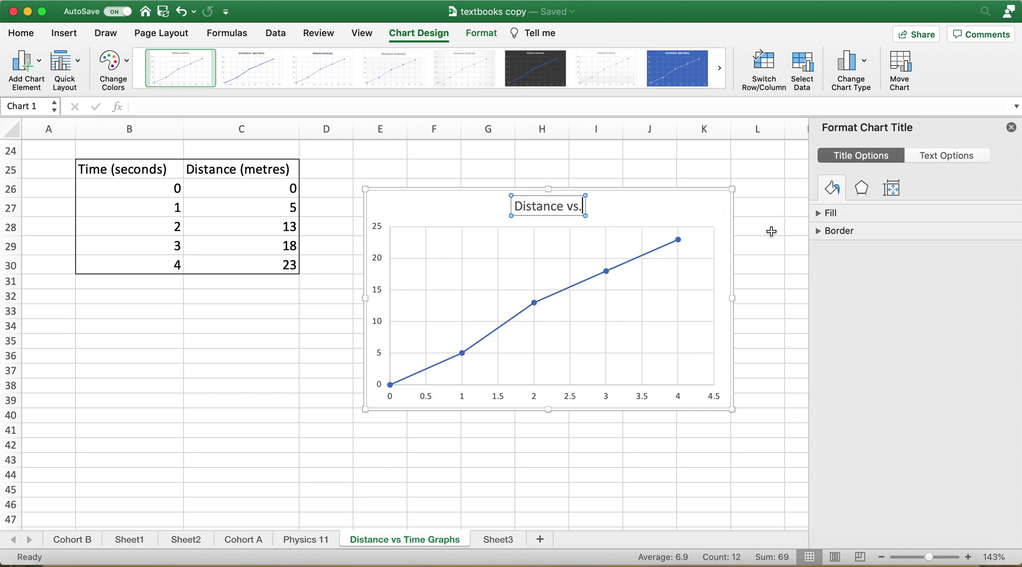
text( Time)
click(771, 231)
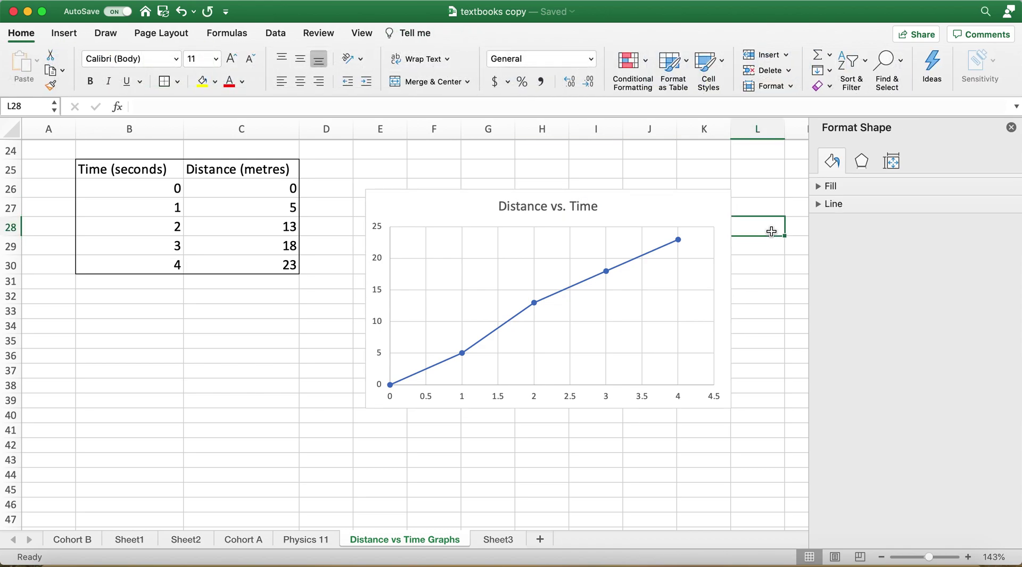
click(231, 171)
key(Left)
key(Right)
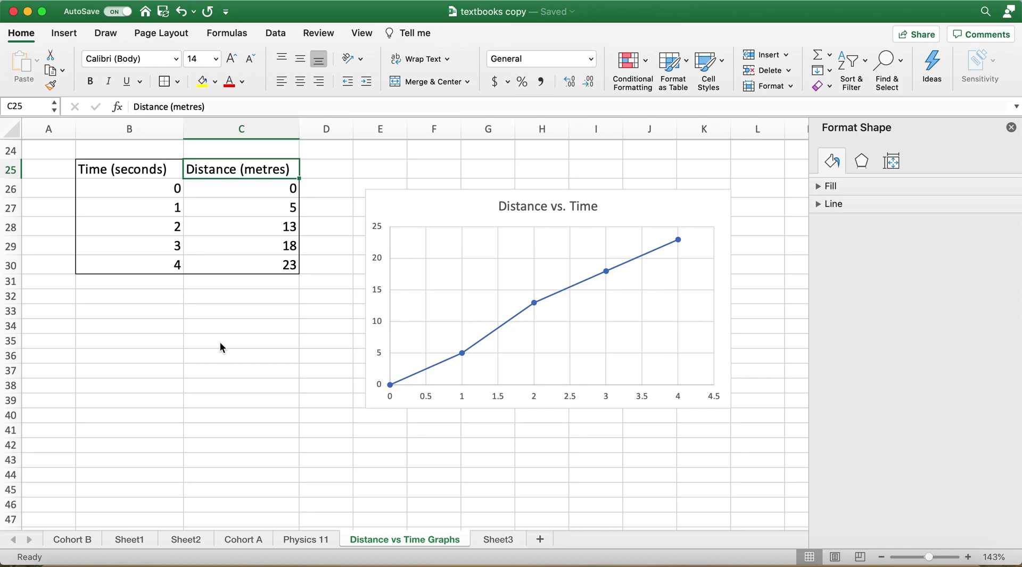
key(Left)
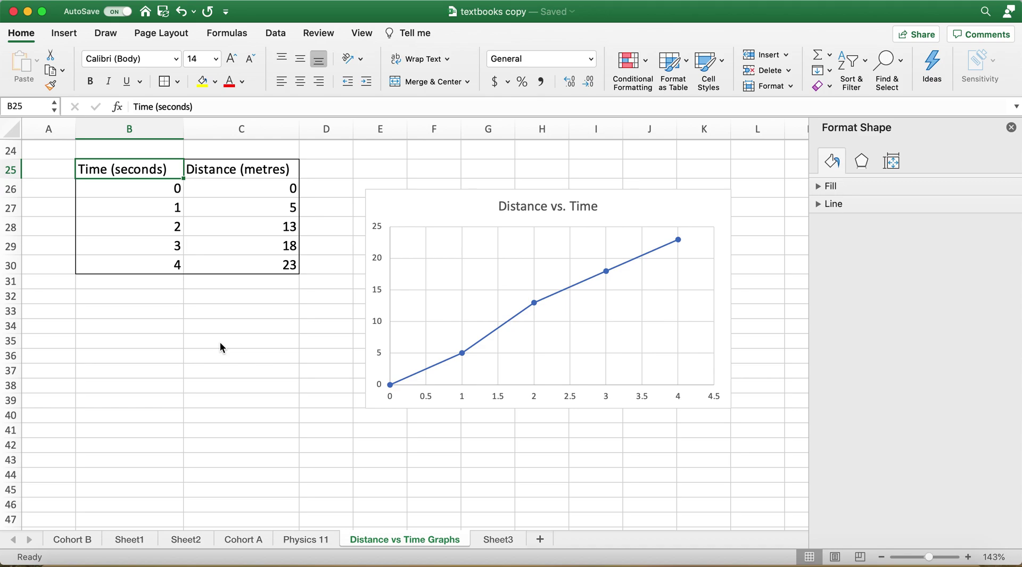
key(Right)
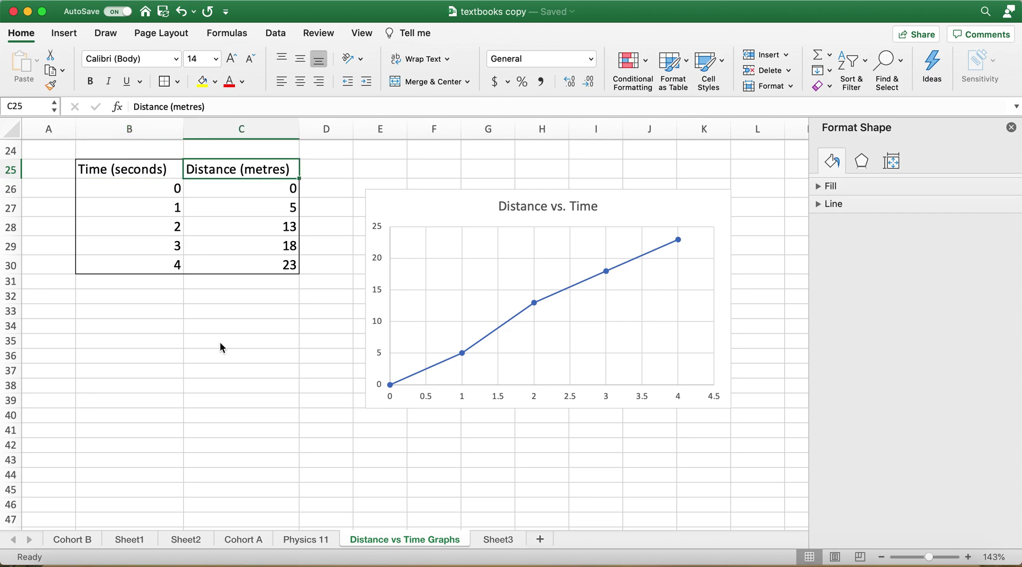
Step: Add primary horizontal and primary vertical axis titles to the Distance vs. Time chart
click(642, 209)
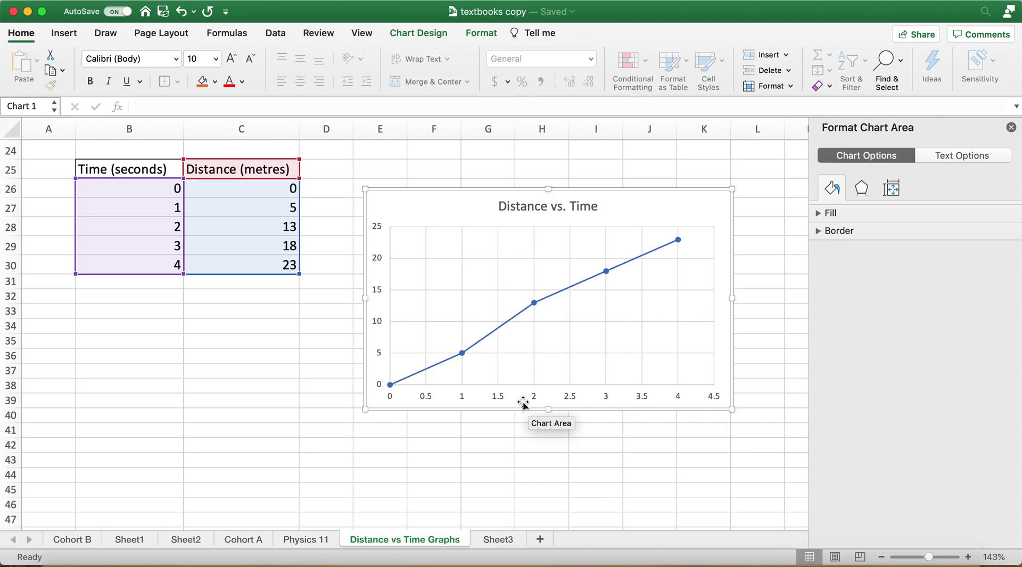
click(435, 37)
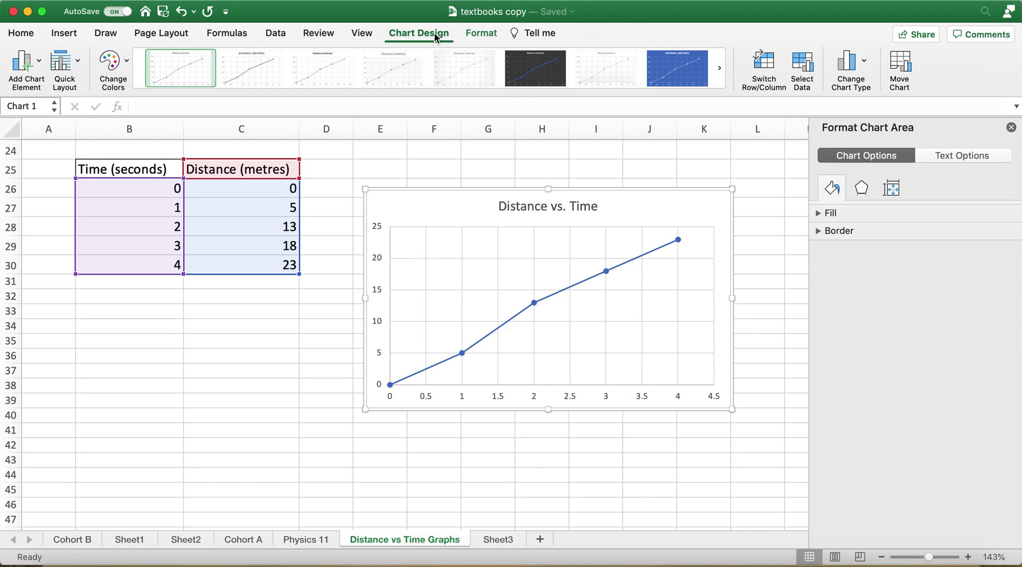
click(39, 69)
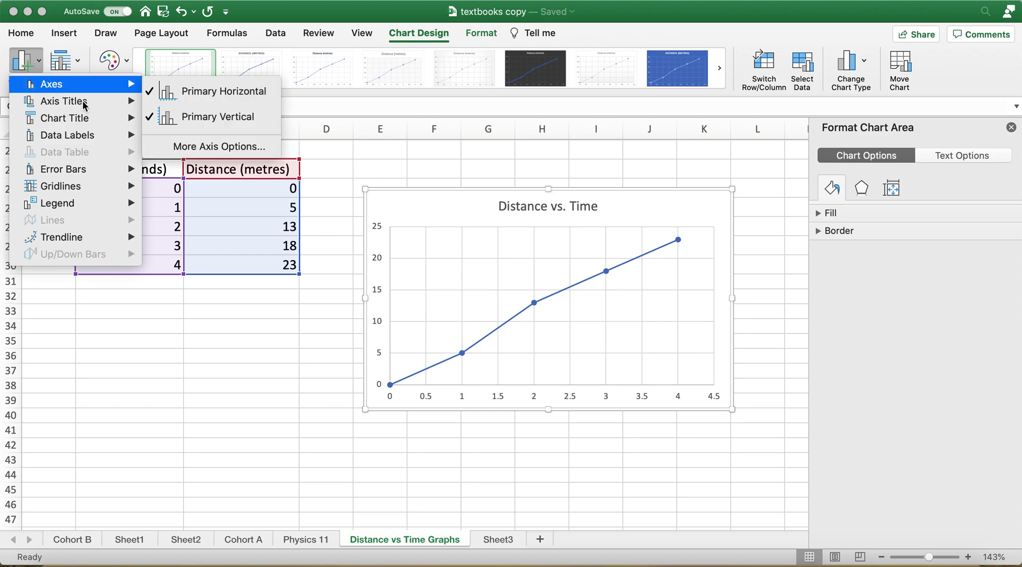
mouse_move(85, 105)
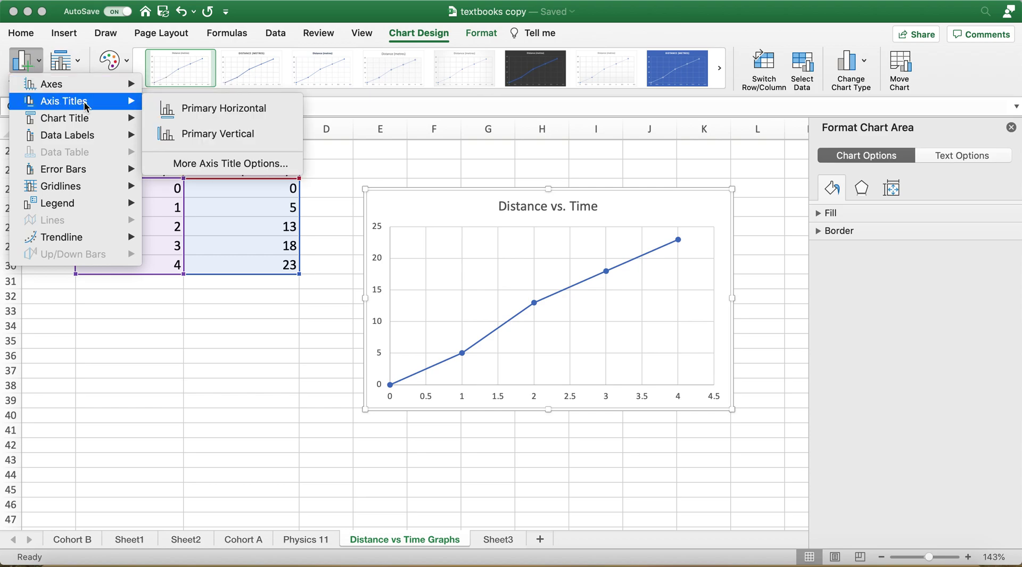
click(202, 111)
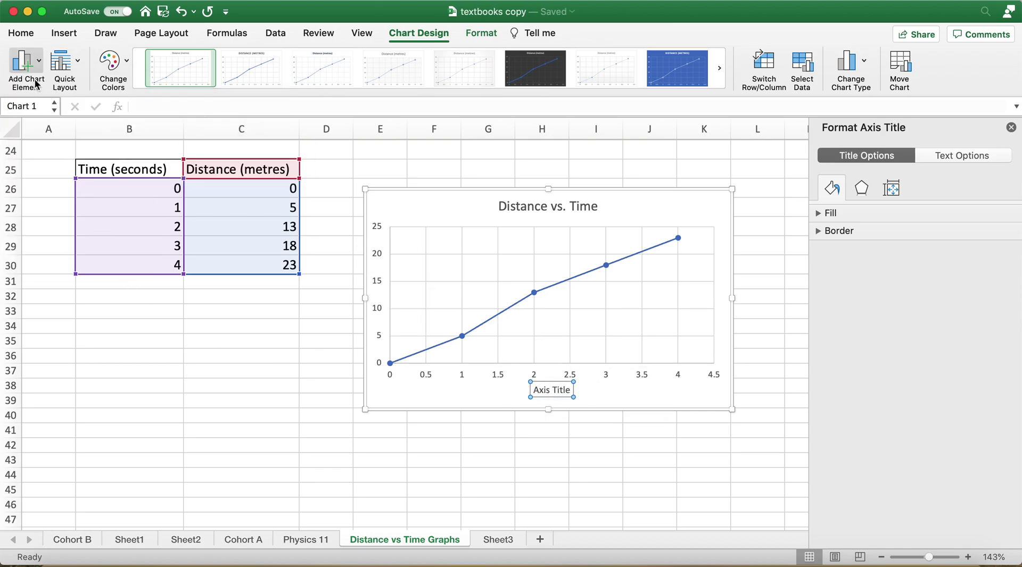
click(43, 63)
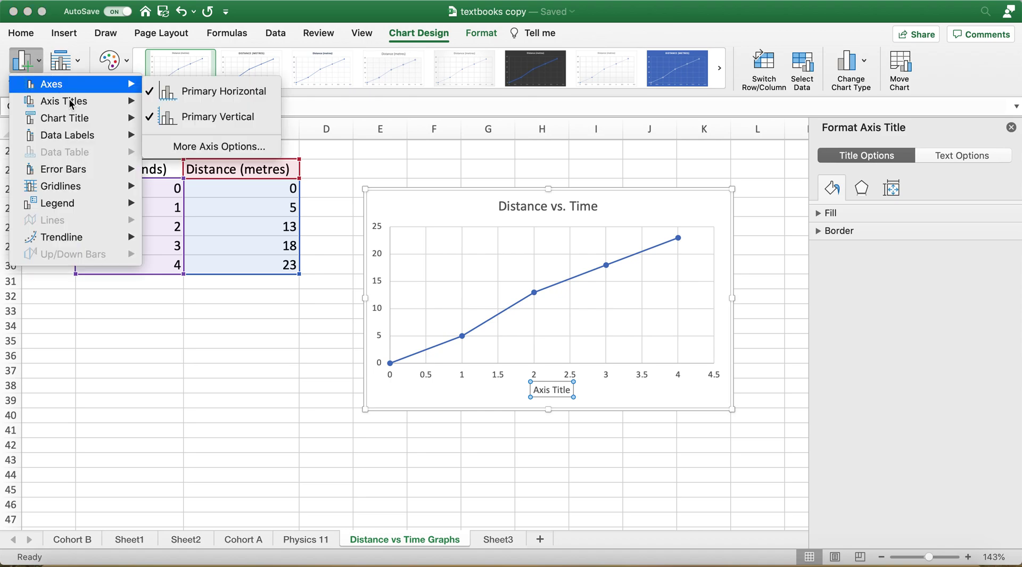
mouse_move(70, 102)
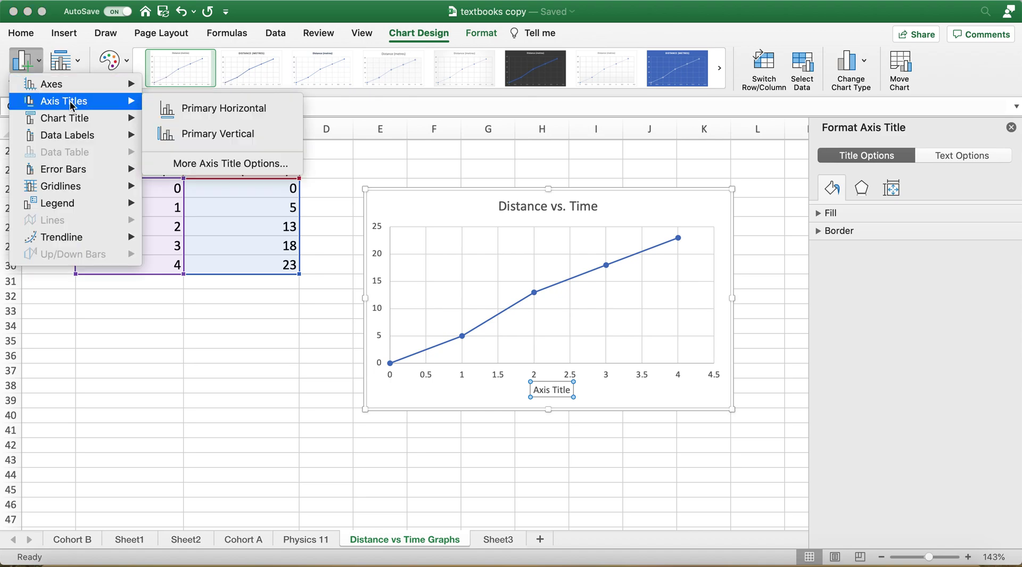
click(201, 137)
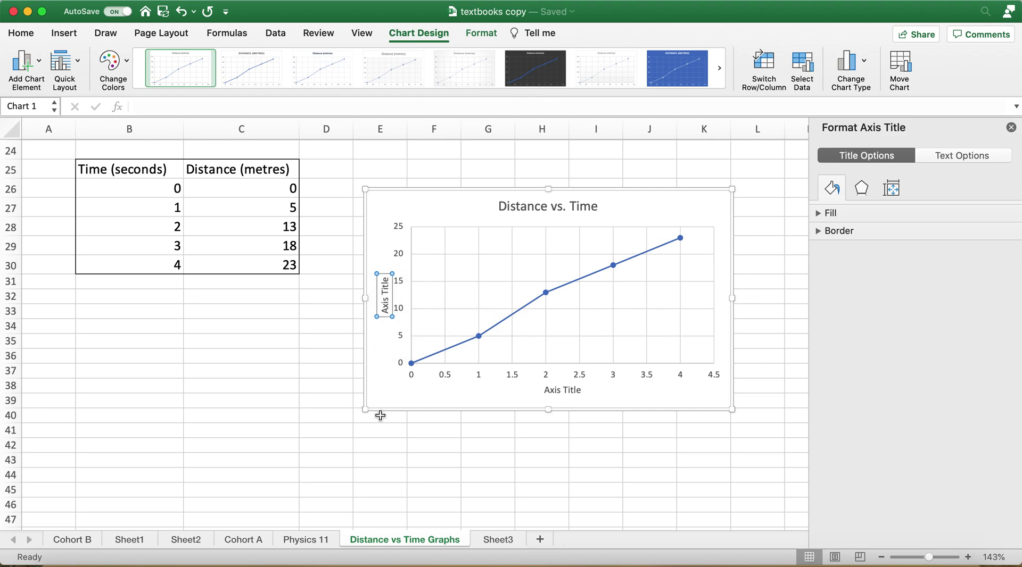
Step: Replace the horizontal axis title's placeholder text with "Time (s)"
click(571, 391)
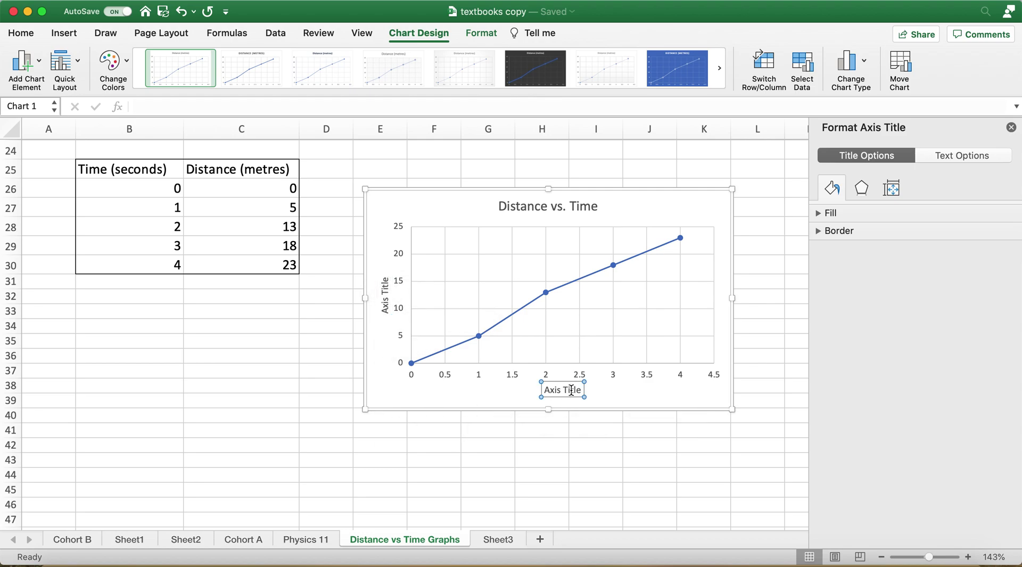
triple_click(571, 391)
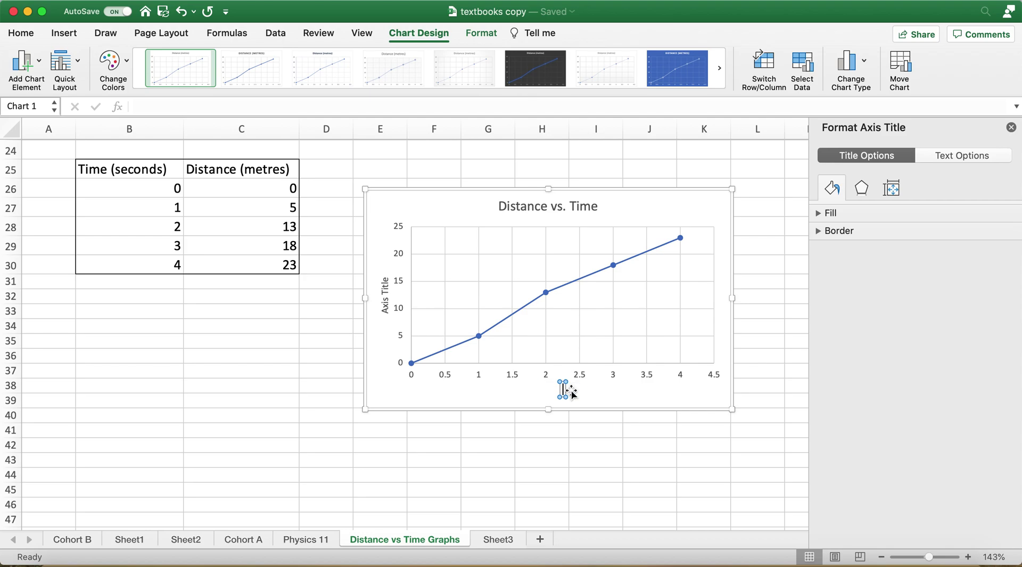
text(Time (s))
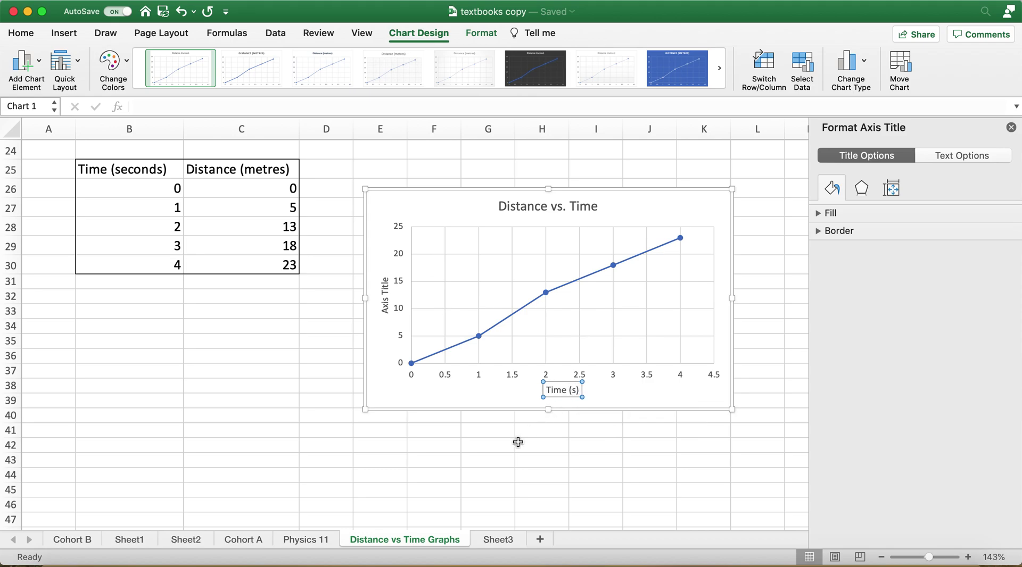
click(145, 174)
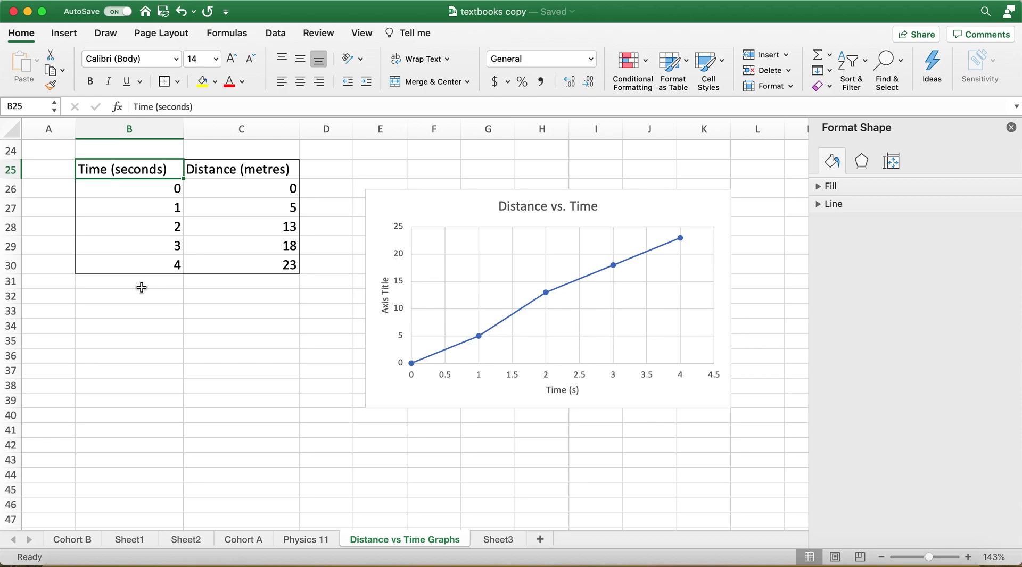
key(Down)
key(Down)
key(Down)
key(Down)
key(Down)
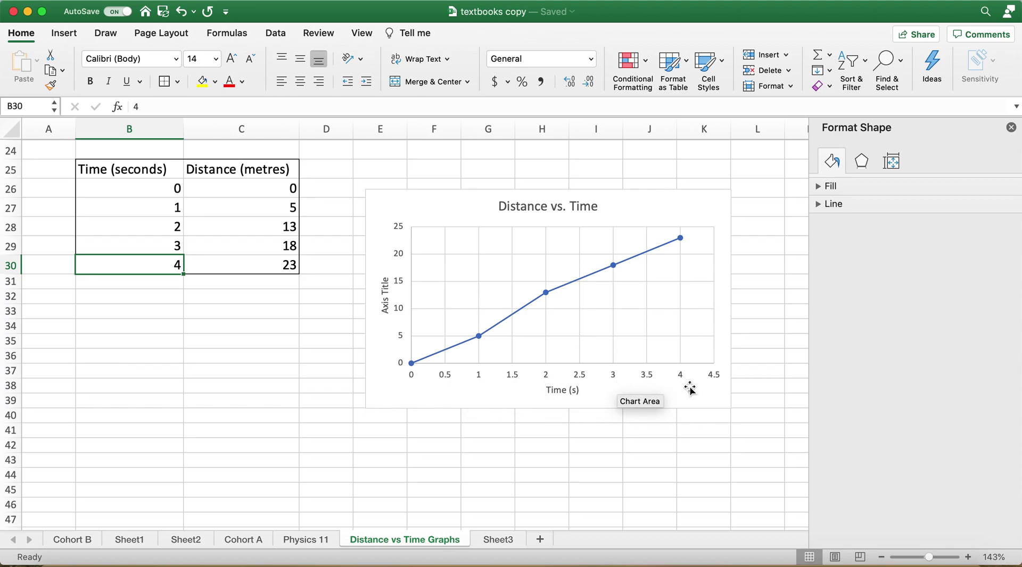
Step: Replace the vertical axis title's placeholder text with "Distance (m)" and deselect the chart
click(389, 305)
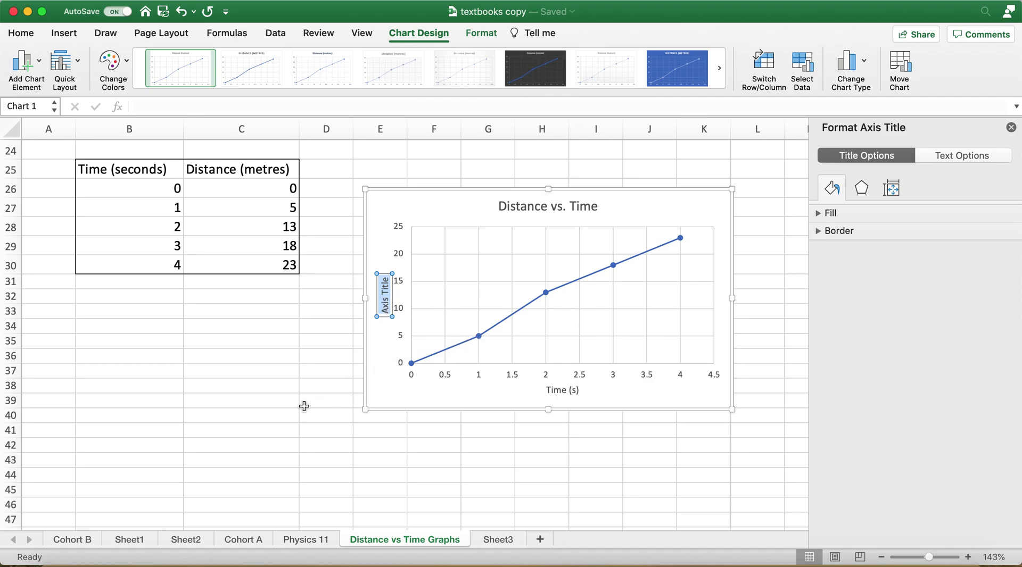
key(BackSpace)
text(Dist)
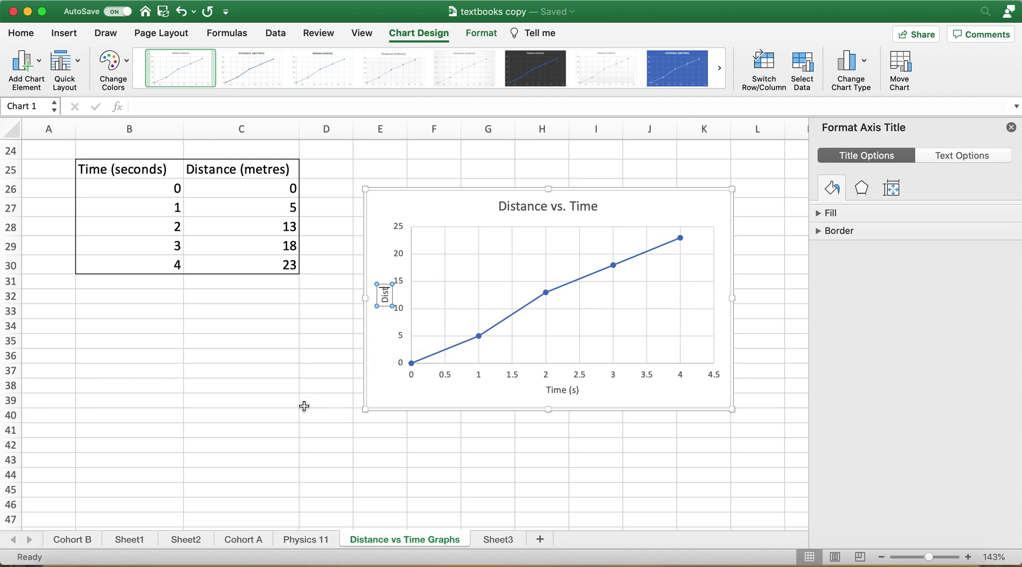
text(ance (m))
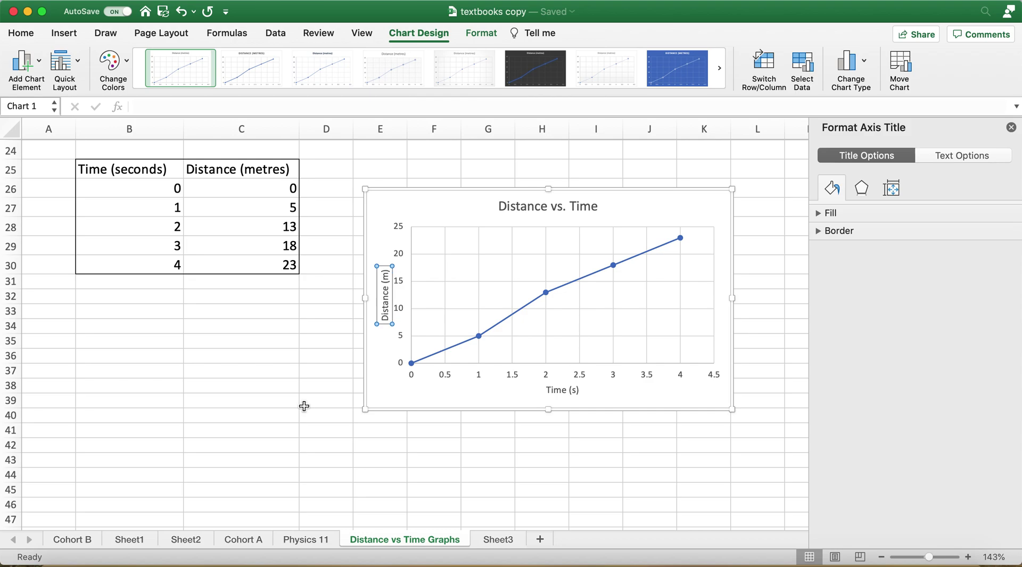
click(304, 406)
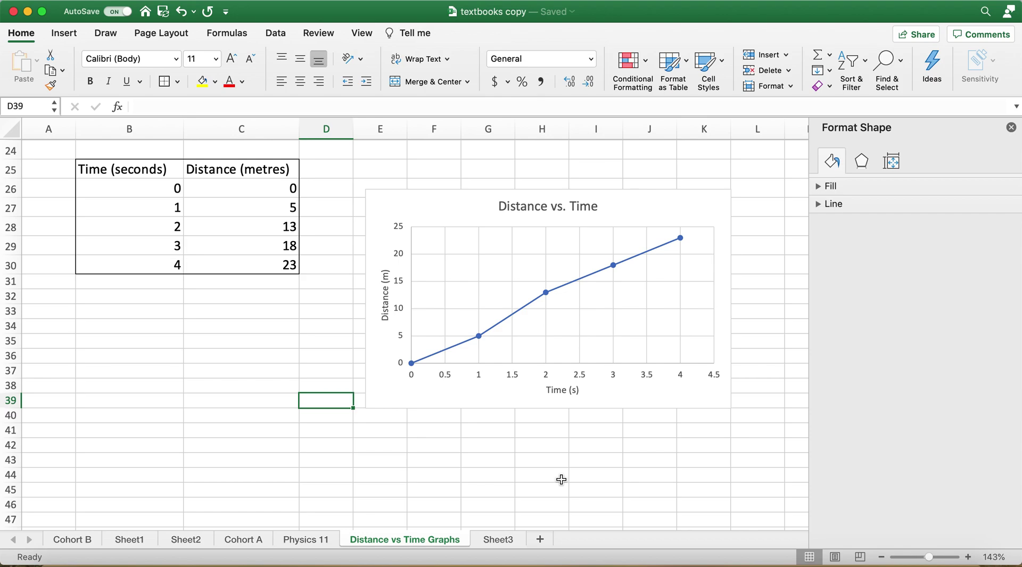
Step: Set the chart's data series to No line so only the point markers are drawn
click(592, 278)
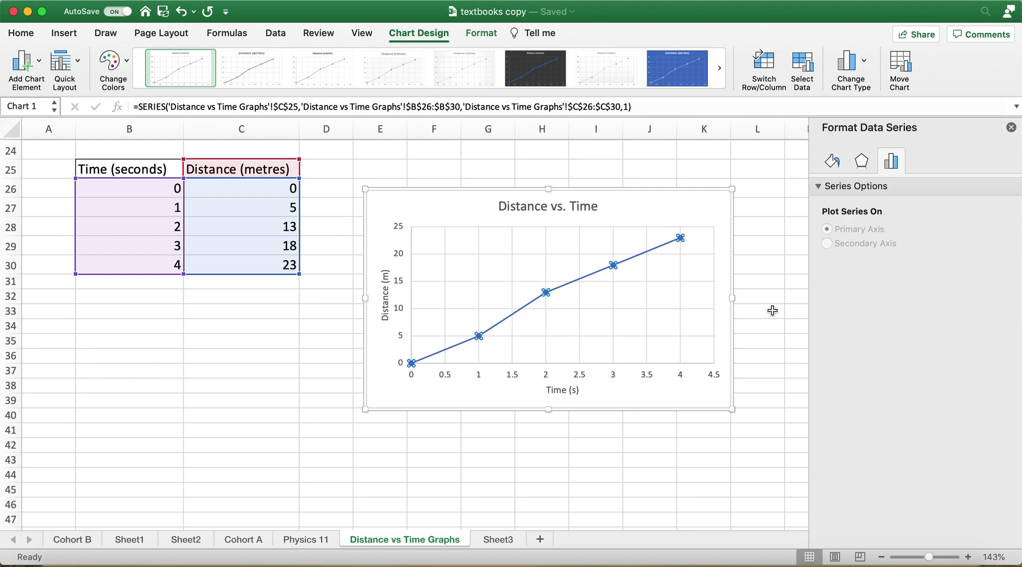
click(833, 162)
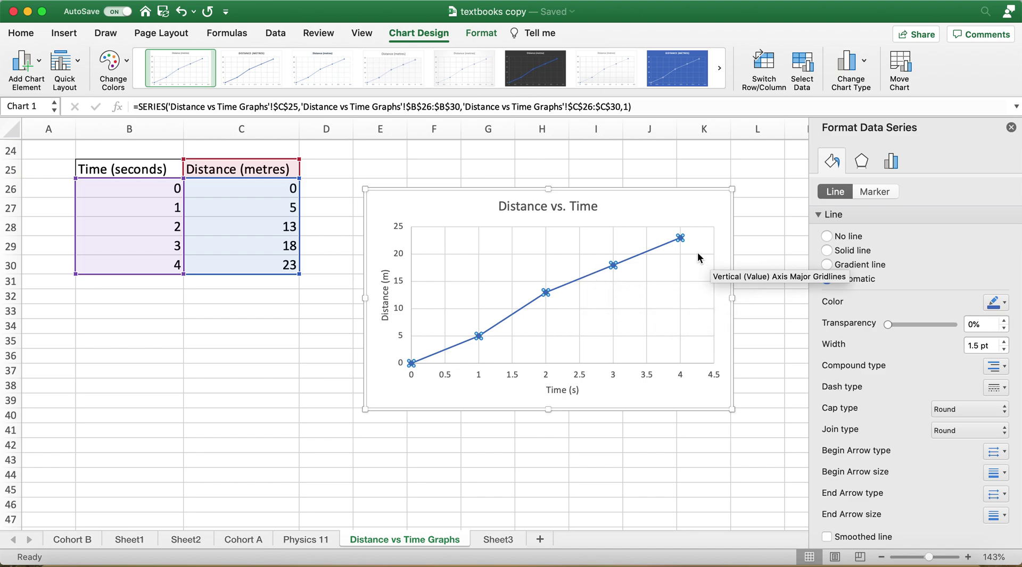
scroll(682, 244, up, 5)
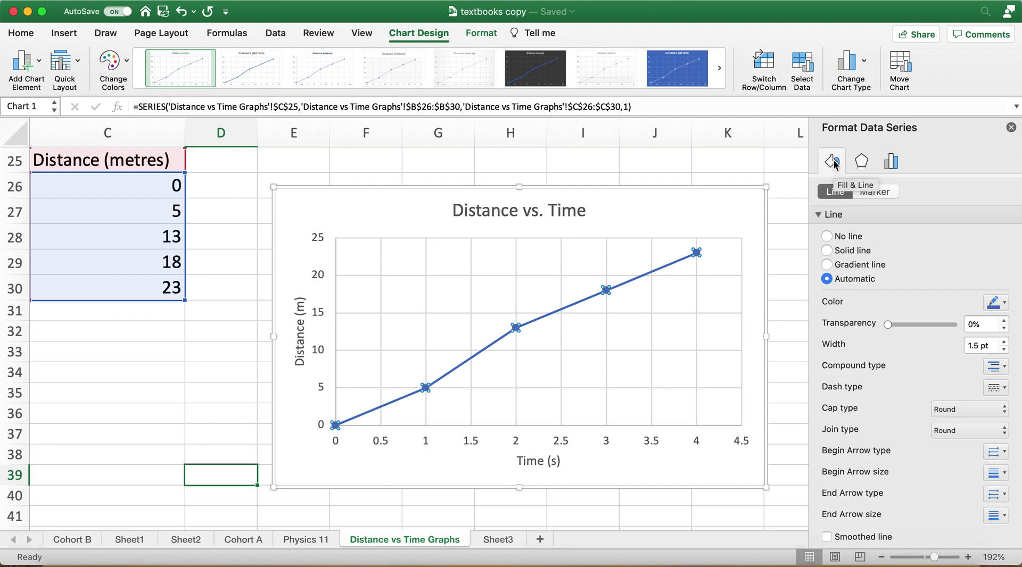
click(828, 235)
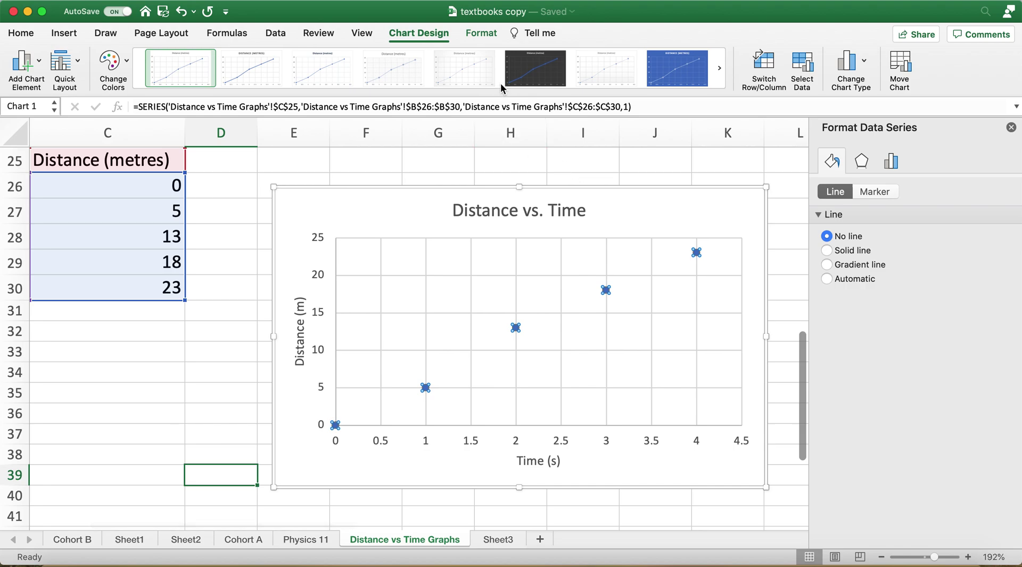
click(486, 35)
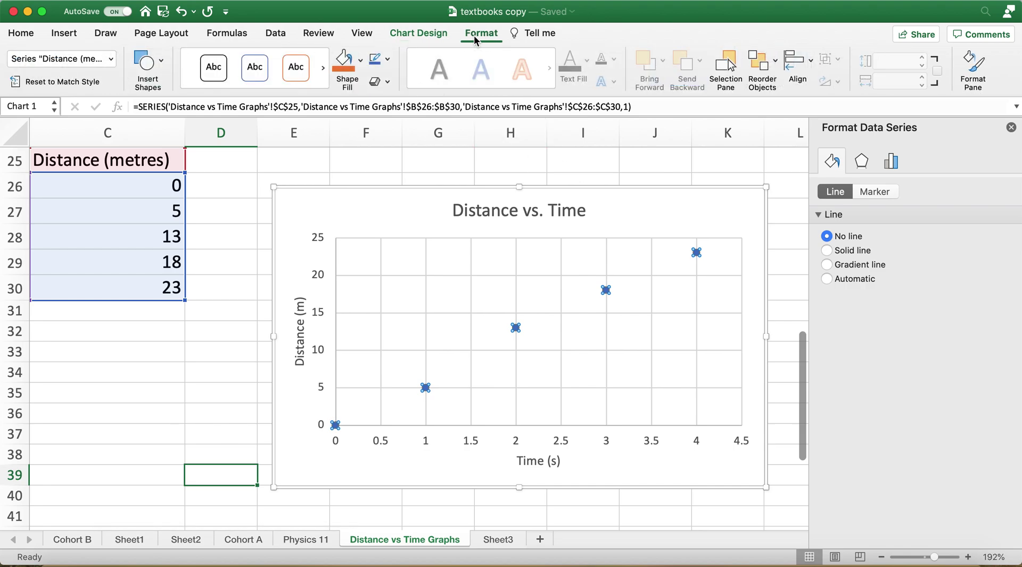
click(433, 34)
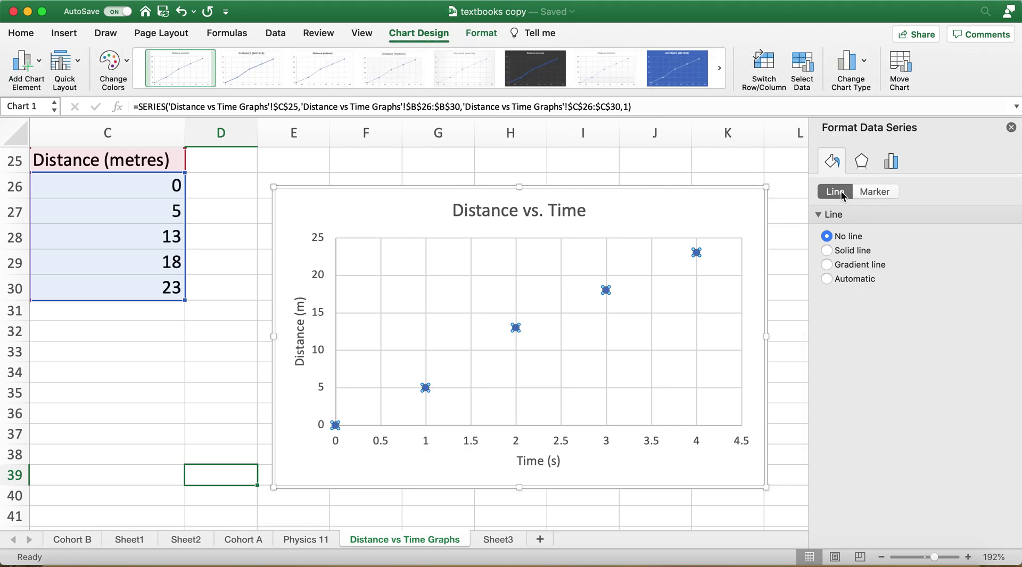
click(862, 161)
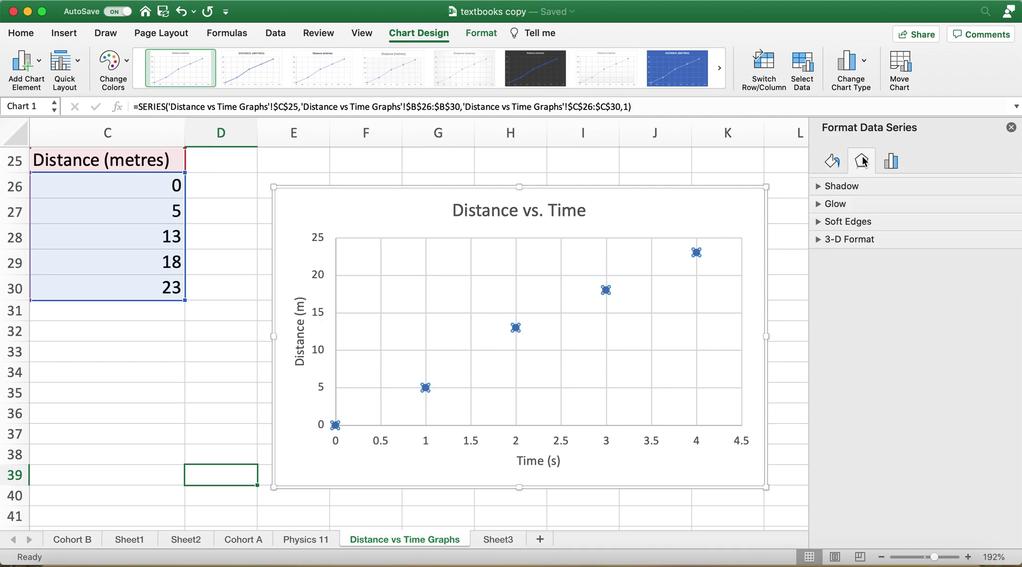
click(891, 162)
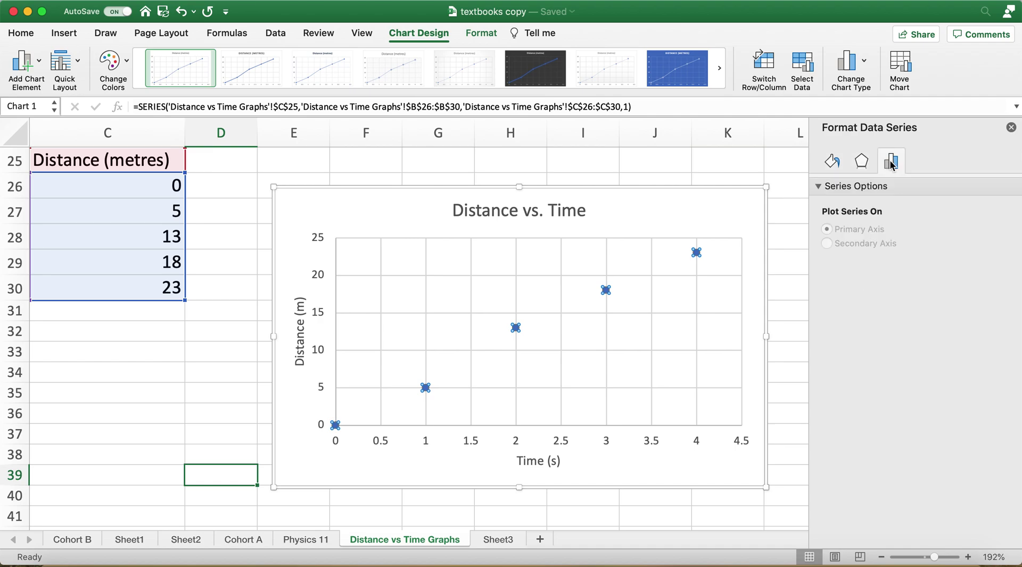
click(832, 162)
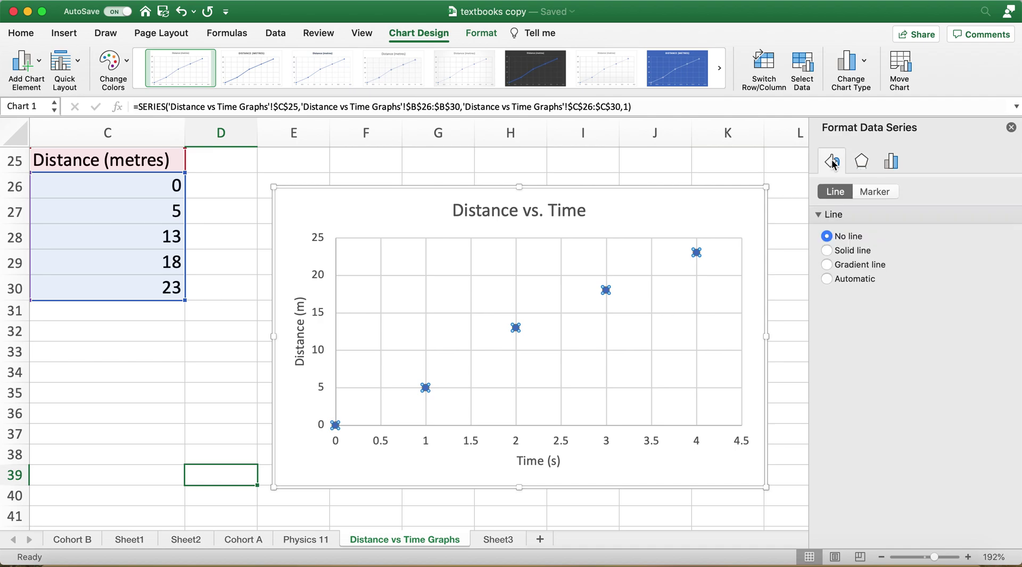
click(726, 204)
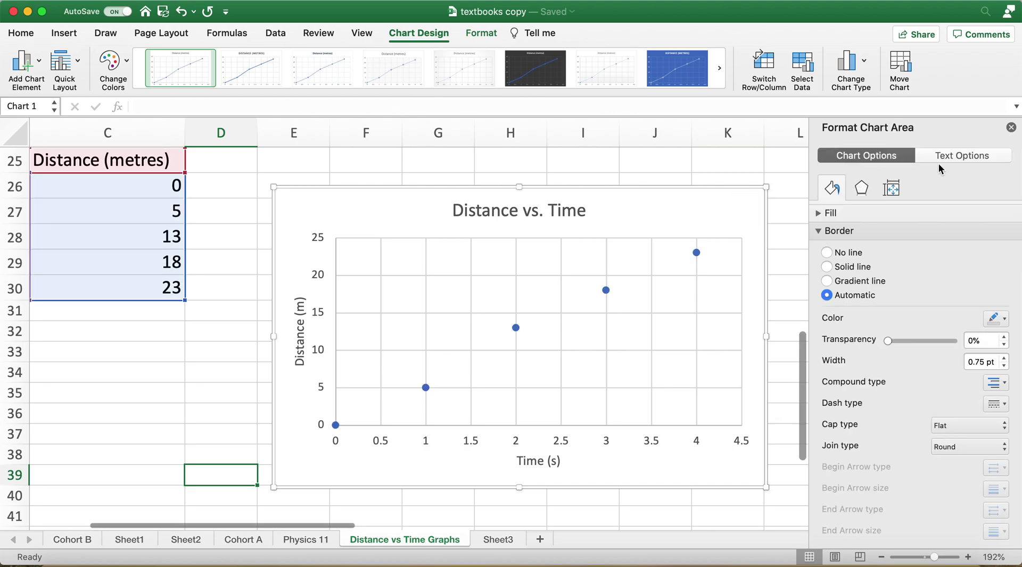
click(862, 189)
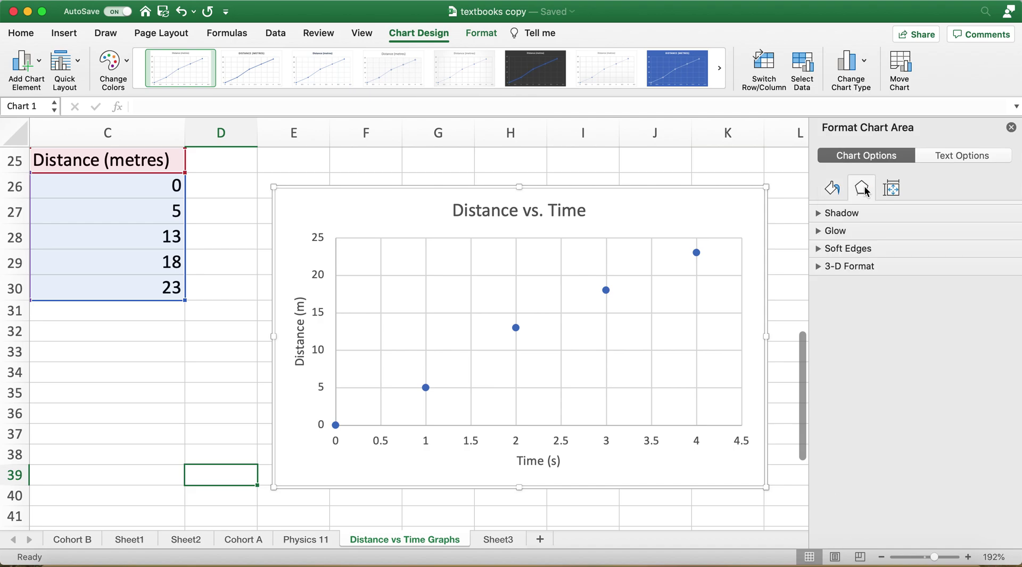
Step: Examine the chart area's fill and border settings and the data series' line and marker formatting options
click(836, 191)
scroll(878, 381, down, 2)
scroll(877, 381, up, 2)
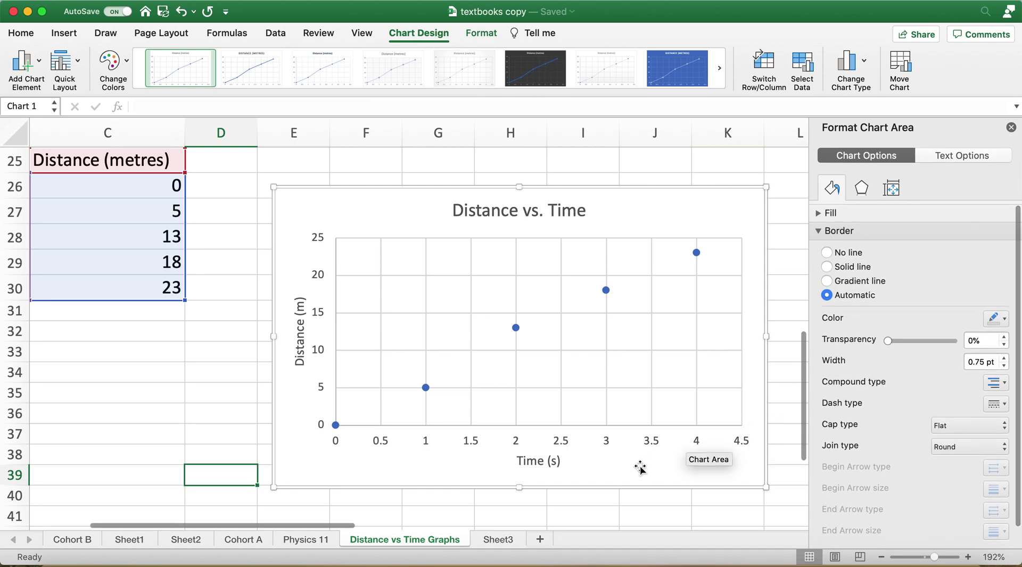
click(606, 291)
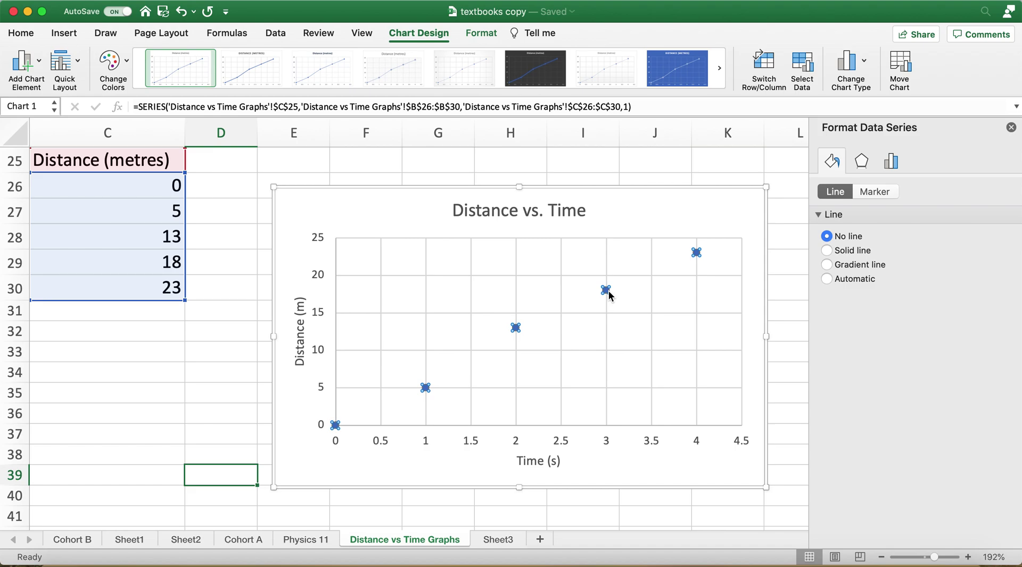
click(878, 194)
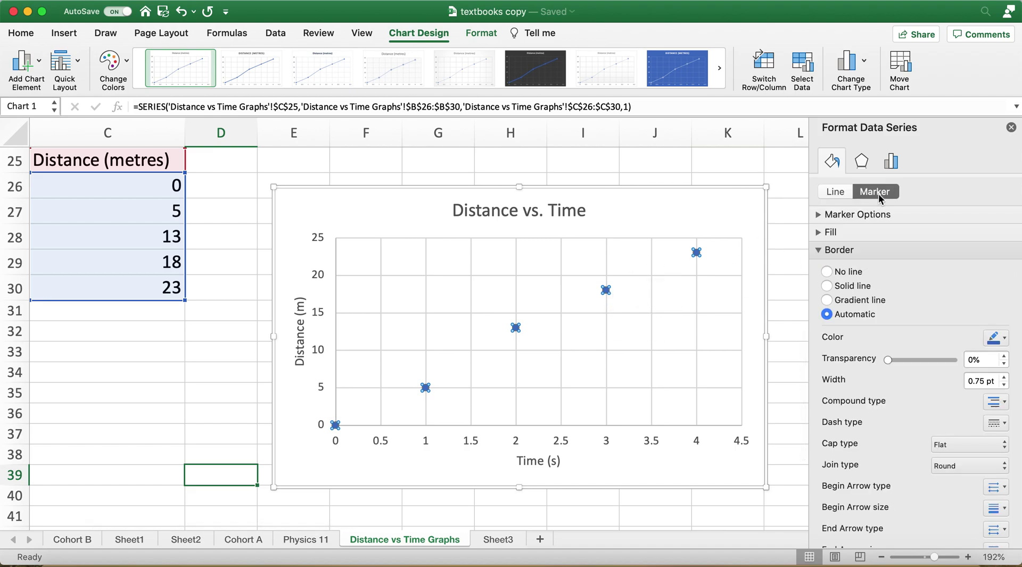
scroll(888, 306, down, 3)
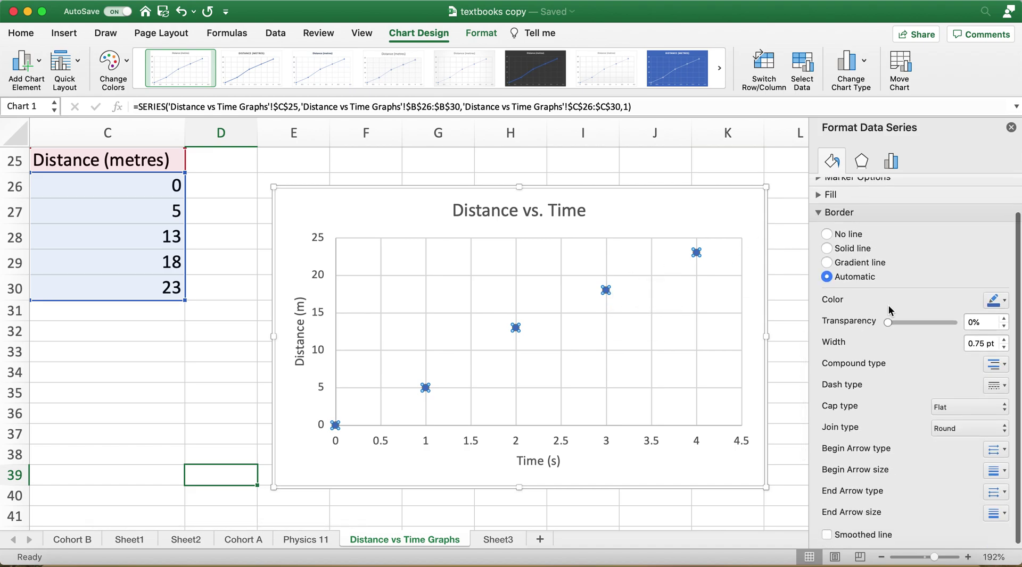
scroll(889, 307, up, 3)
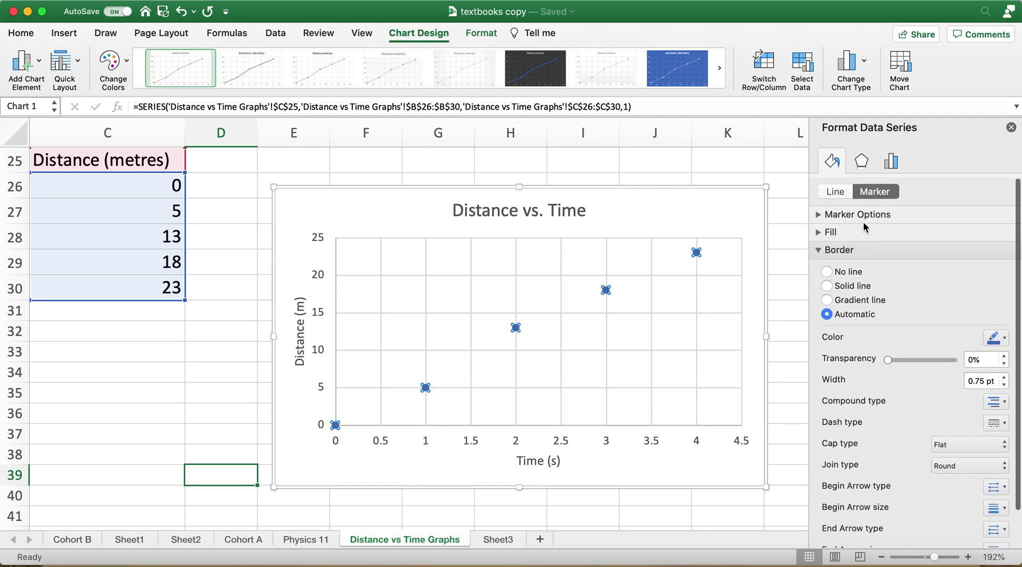
click(833, 192)
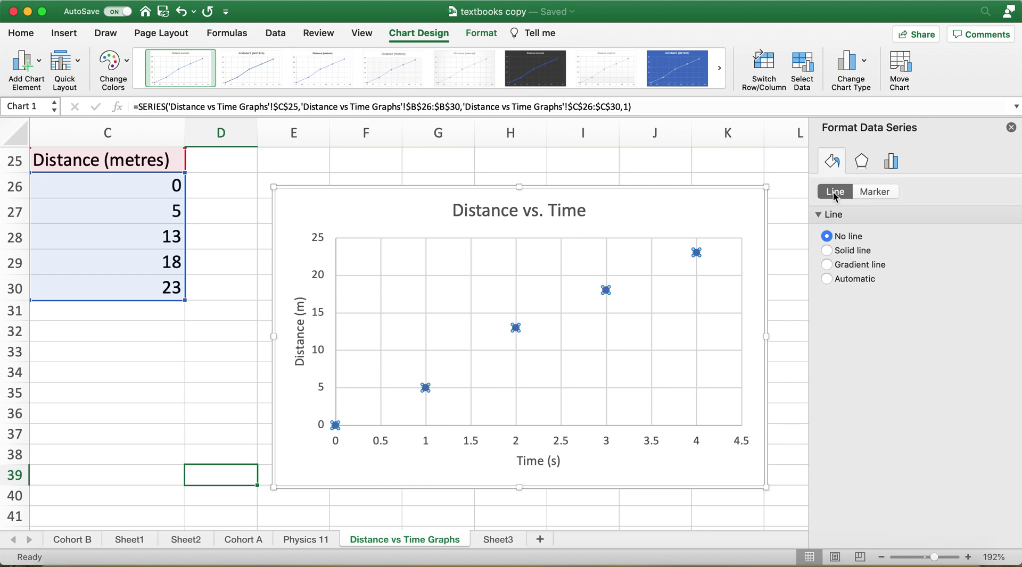
click(819, 216)
click(818, 216)
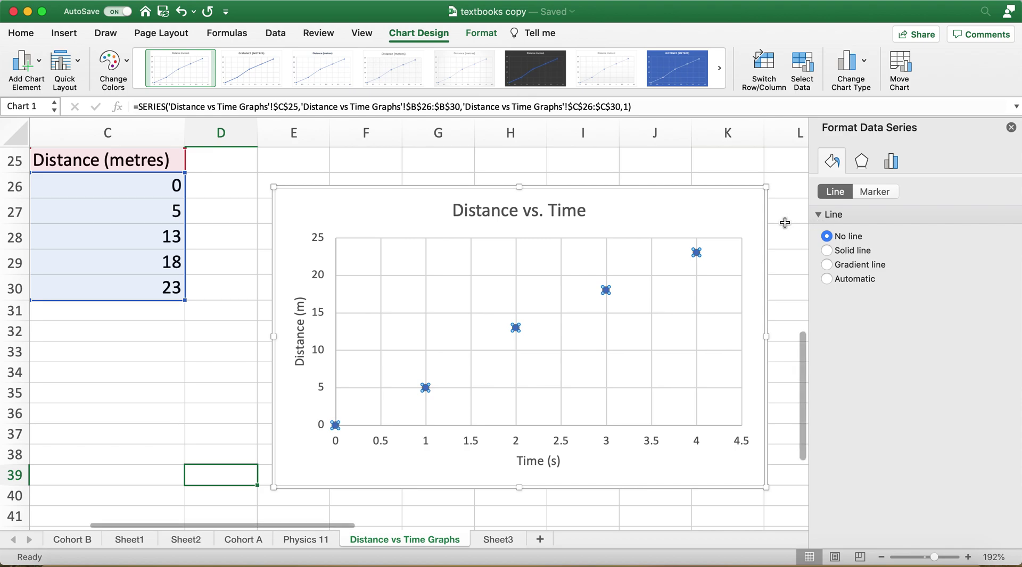
Step: Add a linear trendline to the data series in the Distance vs. Time chart
click(36, 70)
click(37, 70)
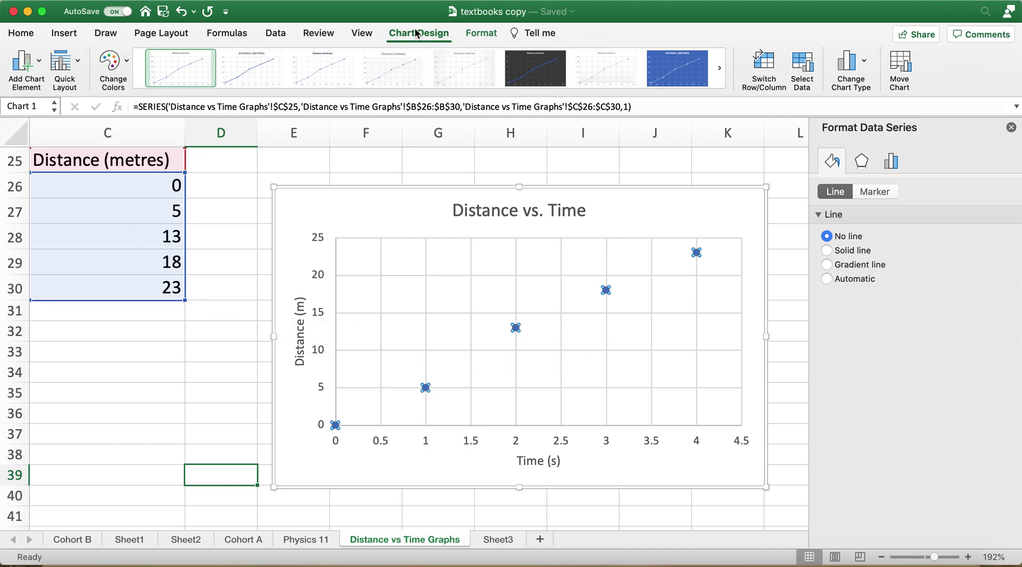
click(36, 66)
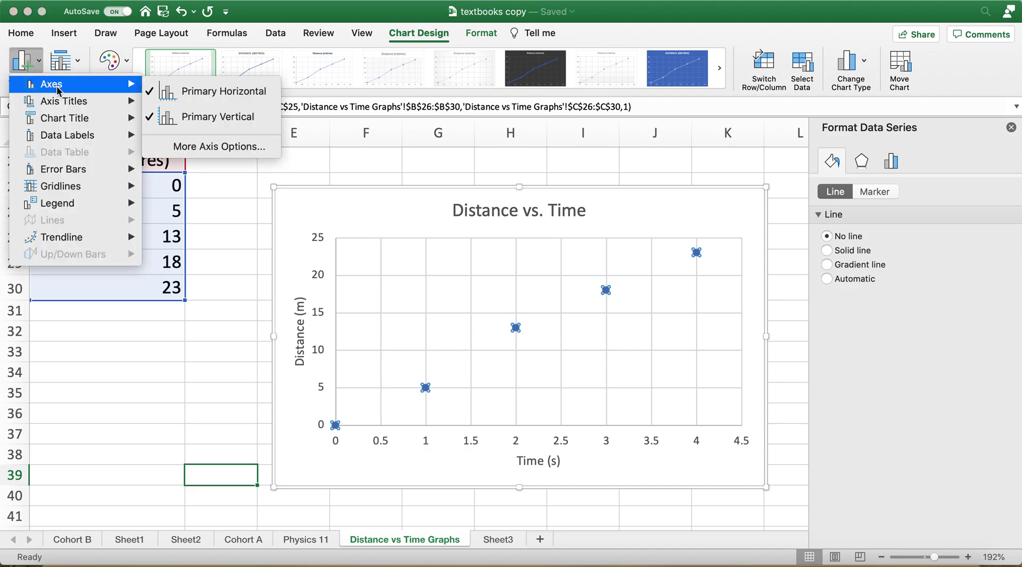
mouse_move(62, 242)
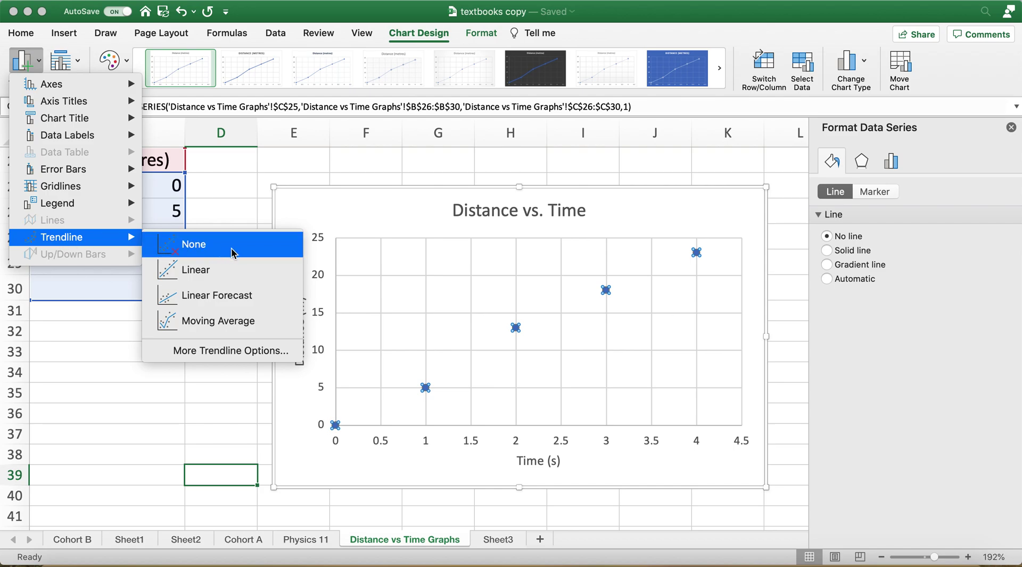
click(261, 272)
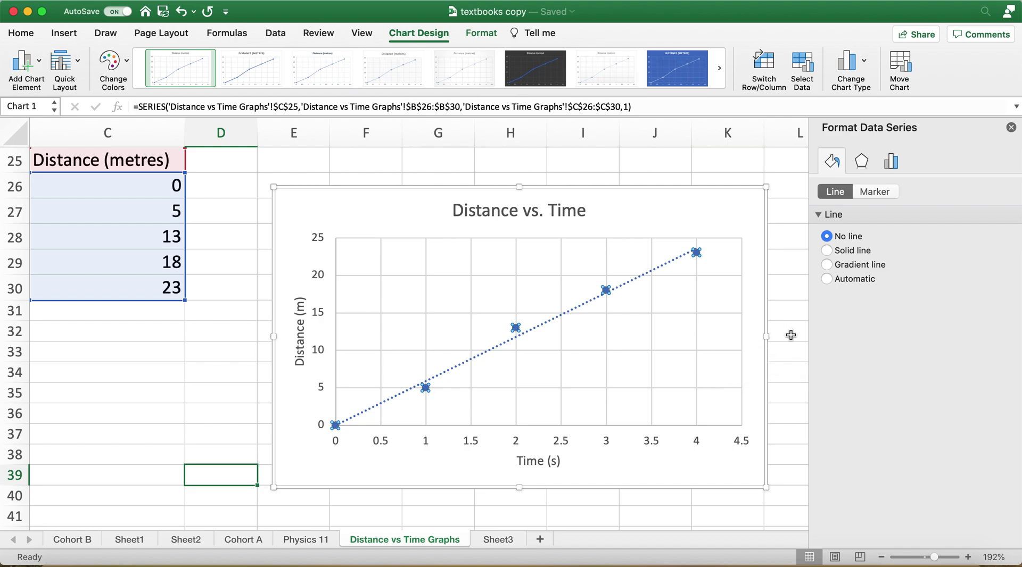
Step: Display the linear trendline's equation on the chart and move its label into the clear space below the line, just past 3 seconds
click(671, 268)
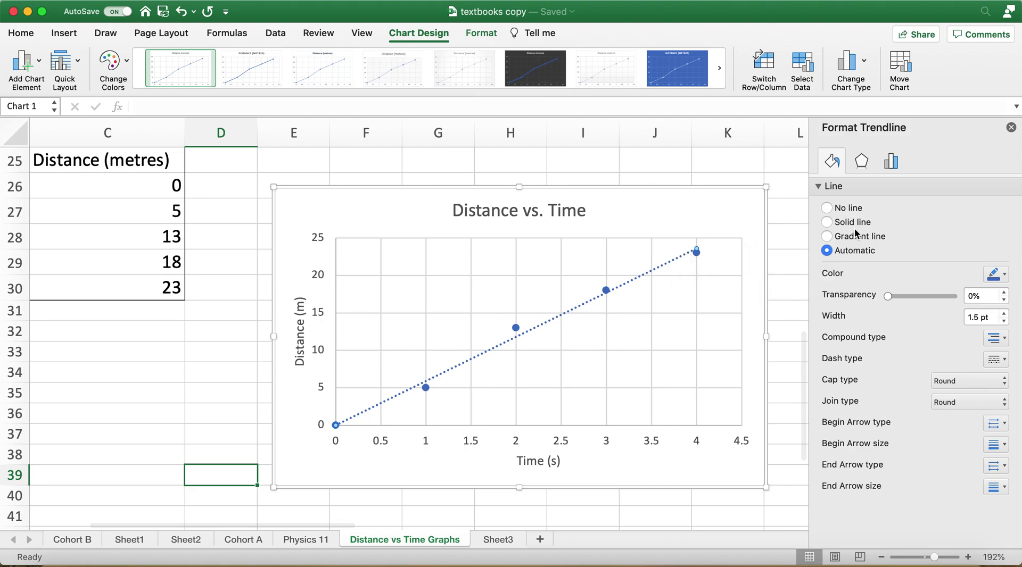
scroll(867, 274, down, 2)
scroll(867, 274, up, 2)
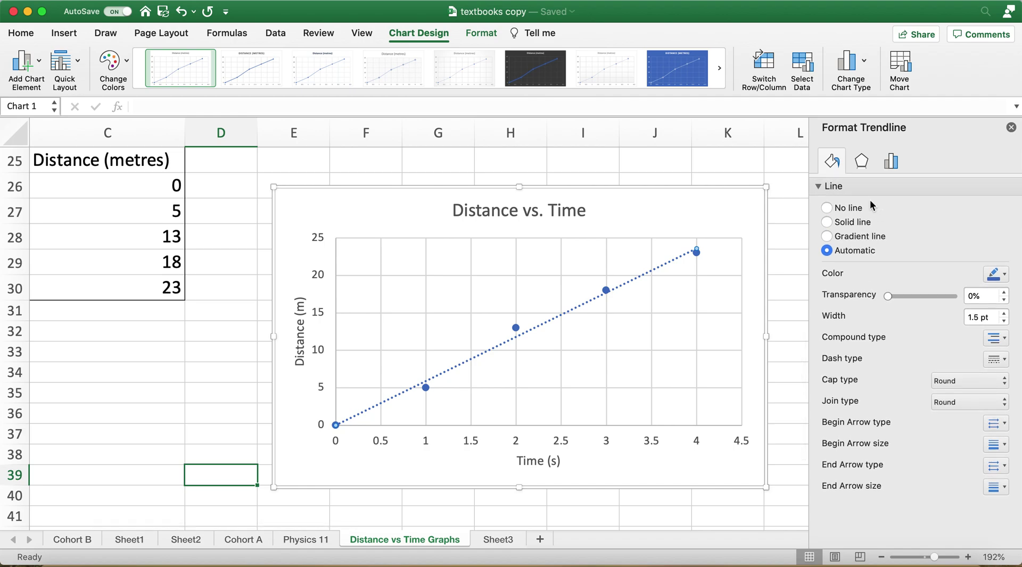
click(891, 163)
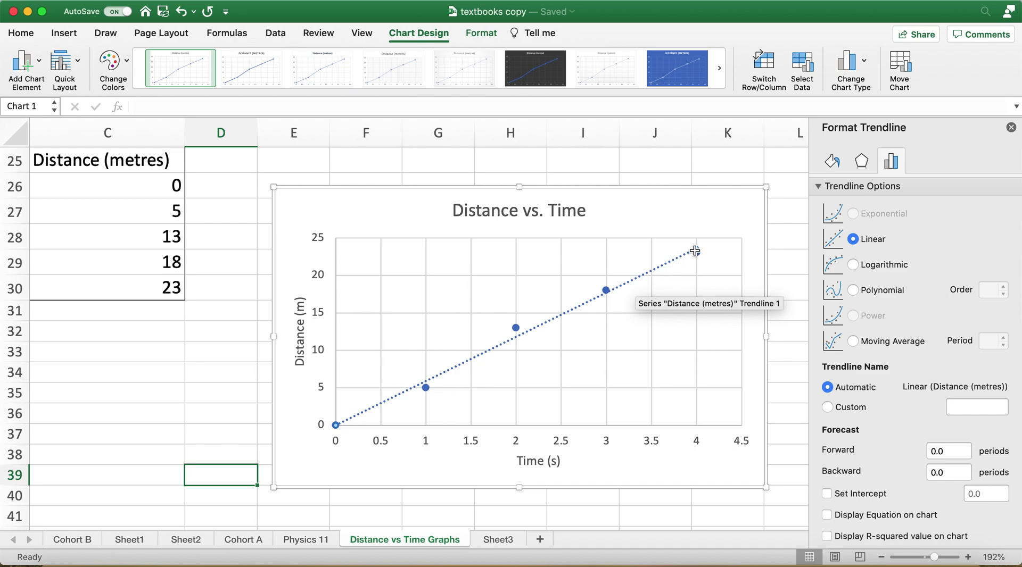
mouse_move(698, 255)
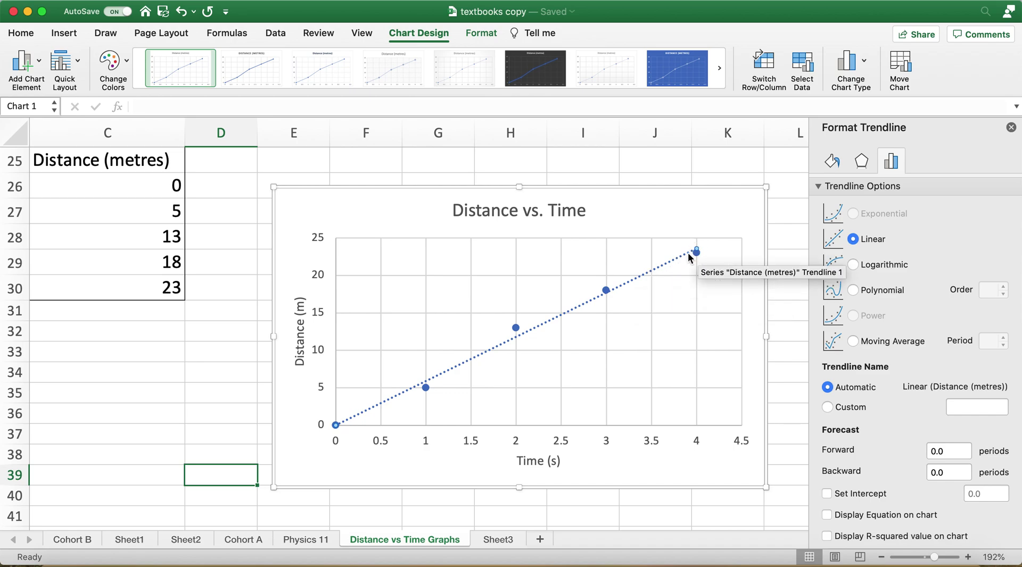
mouse_move(336, 429)
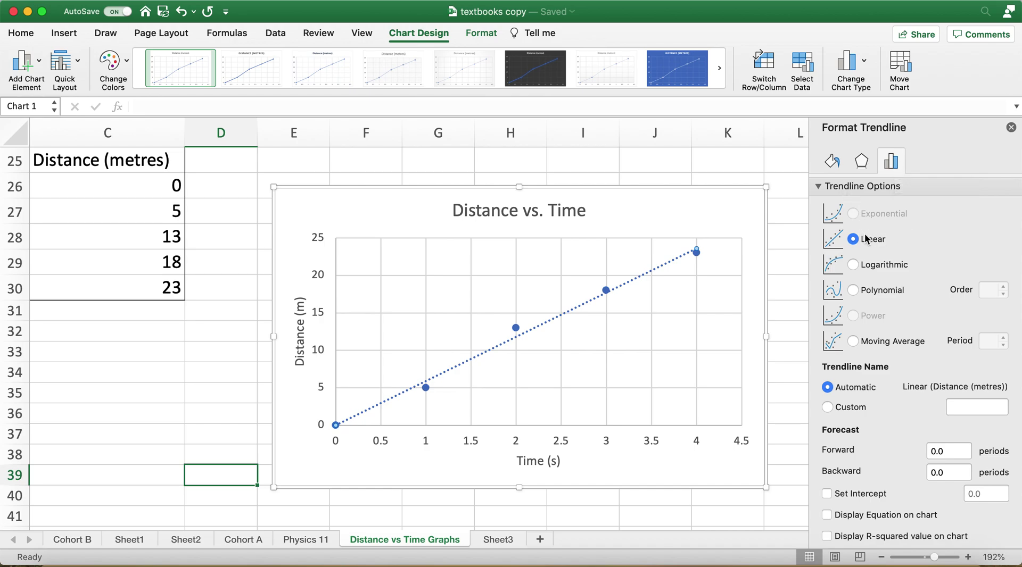
scroll(912, 248, down, 1)
scroll(912, 242, up, 1)
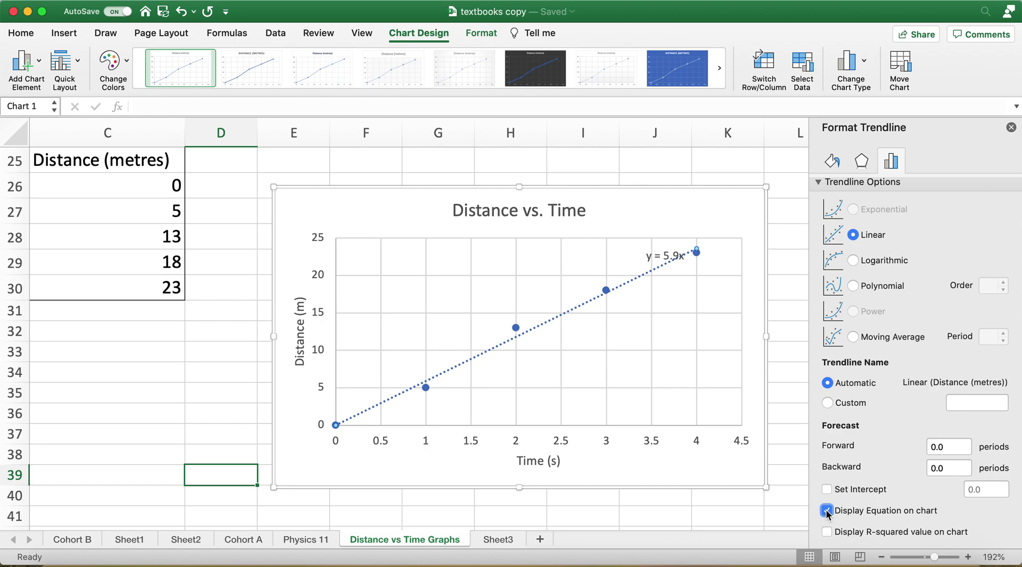
click(659, 261)
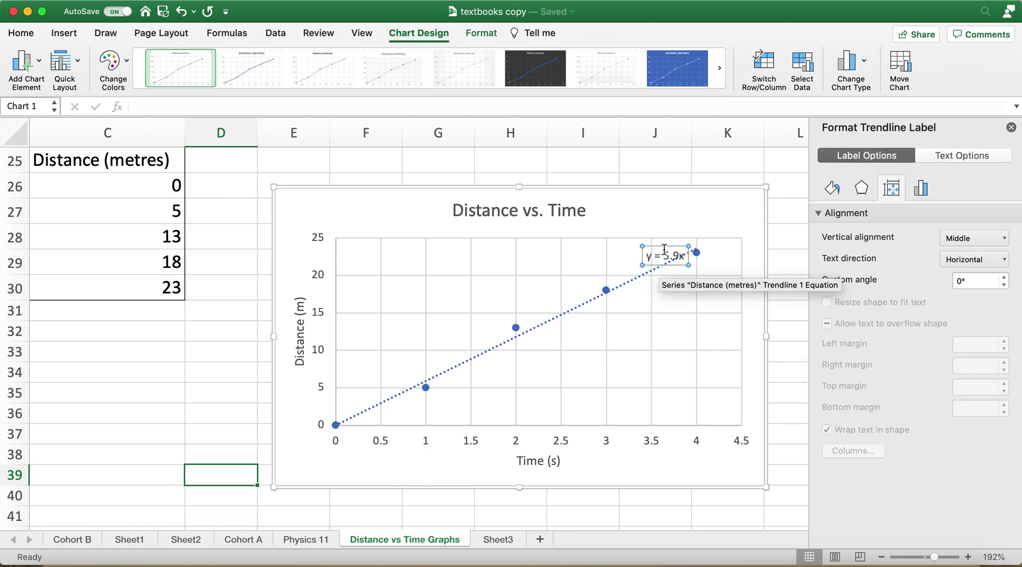
drag(664, 248, 628, 326)
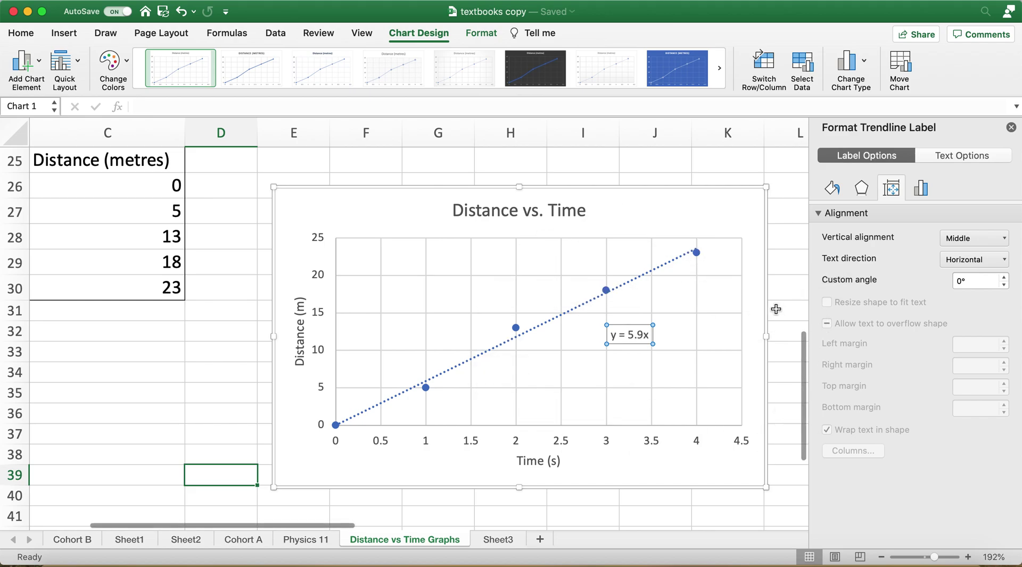
Step: Review the time and distance table beside the chart, checking its headings and the first data pair in row 26
scroll(776, 309, down, 5)
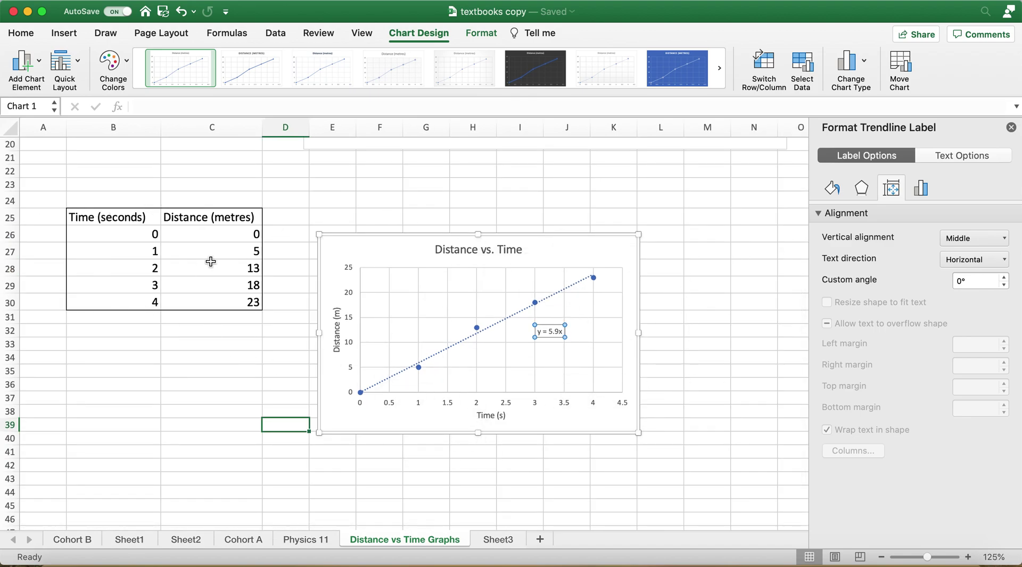
click(110, 220)
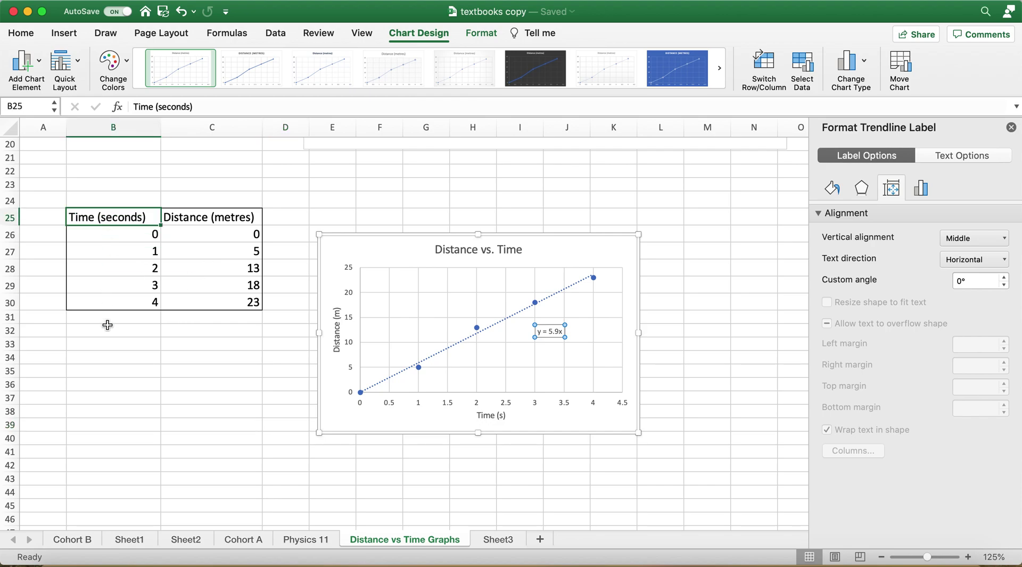
key(Right)
key(Down)
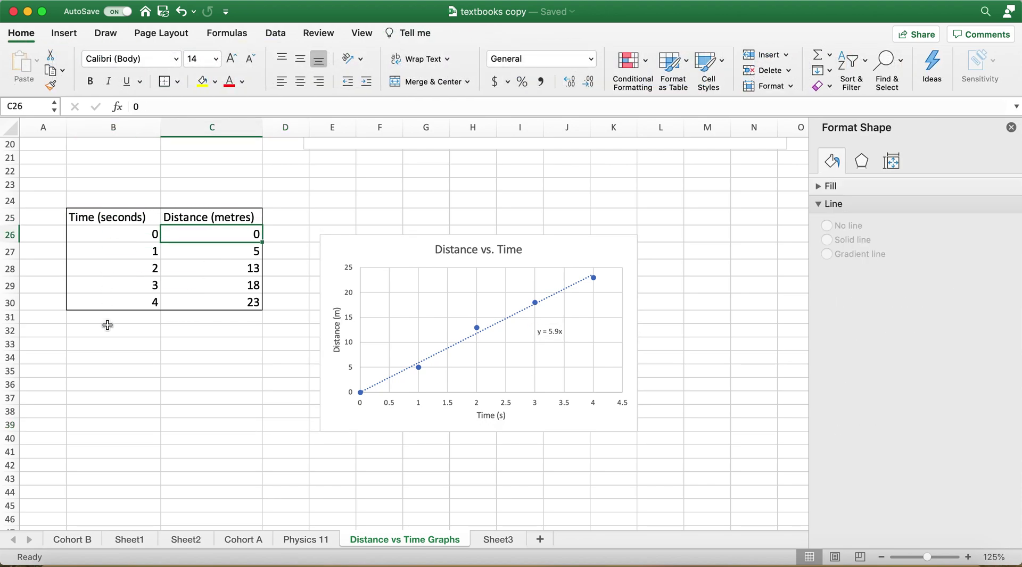
key(Left)
key(Down)
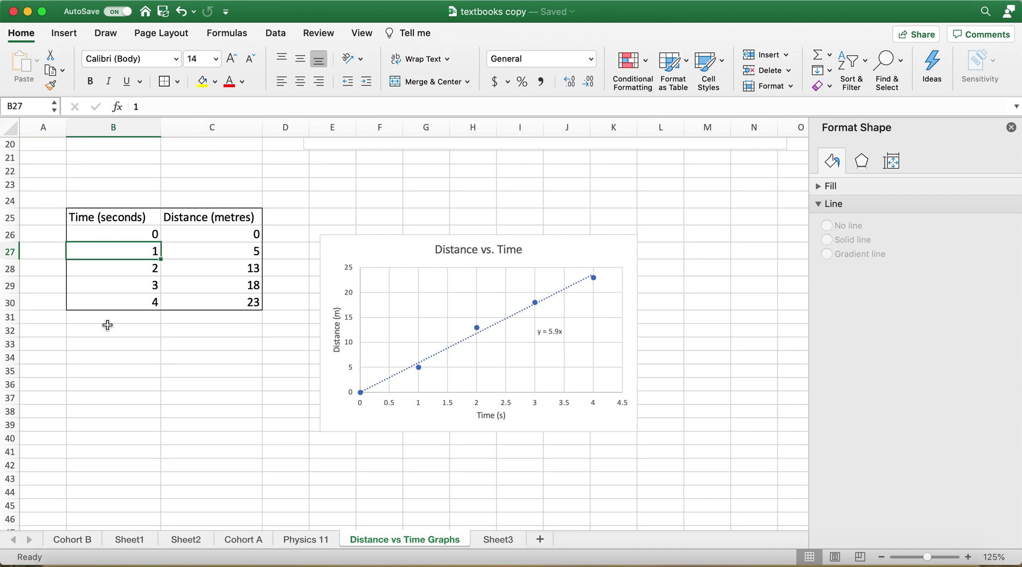
click(375, 250)
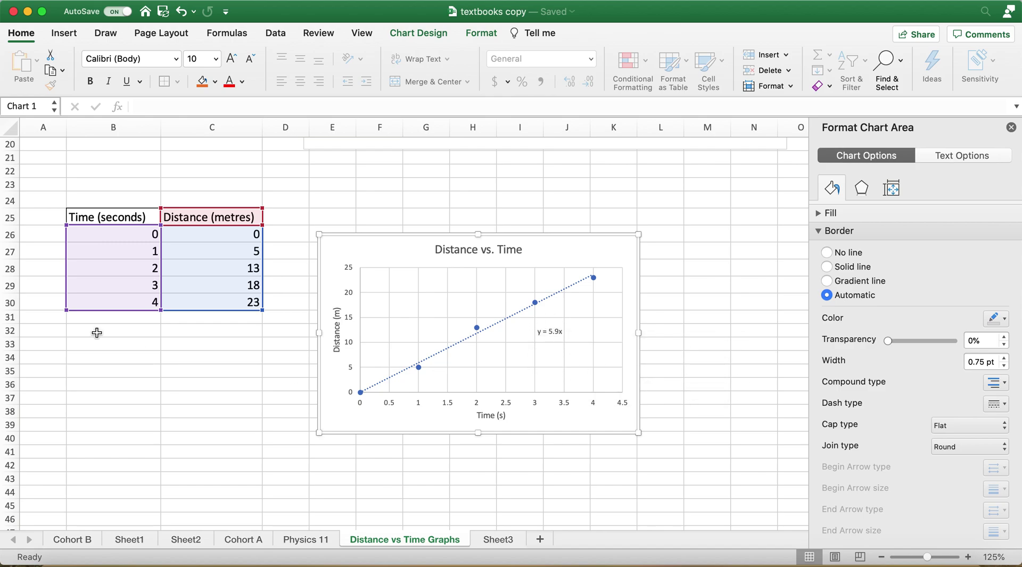
click(126, 237)
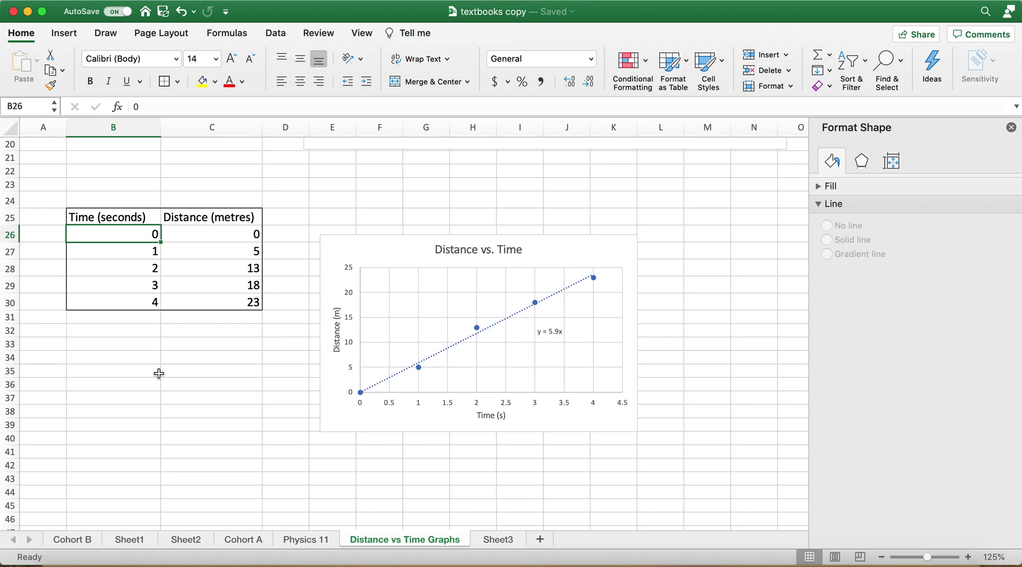
key(Right)
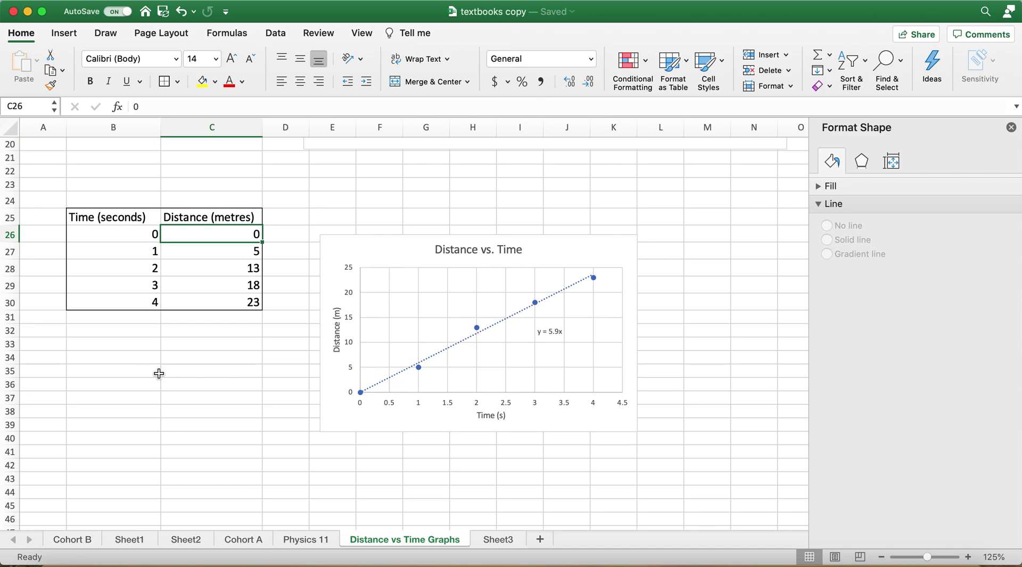
Step: Enter the note "y-intercept=0" in cell B32 below the data table
click(125, 329)
text(y-intercepy)
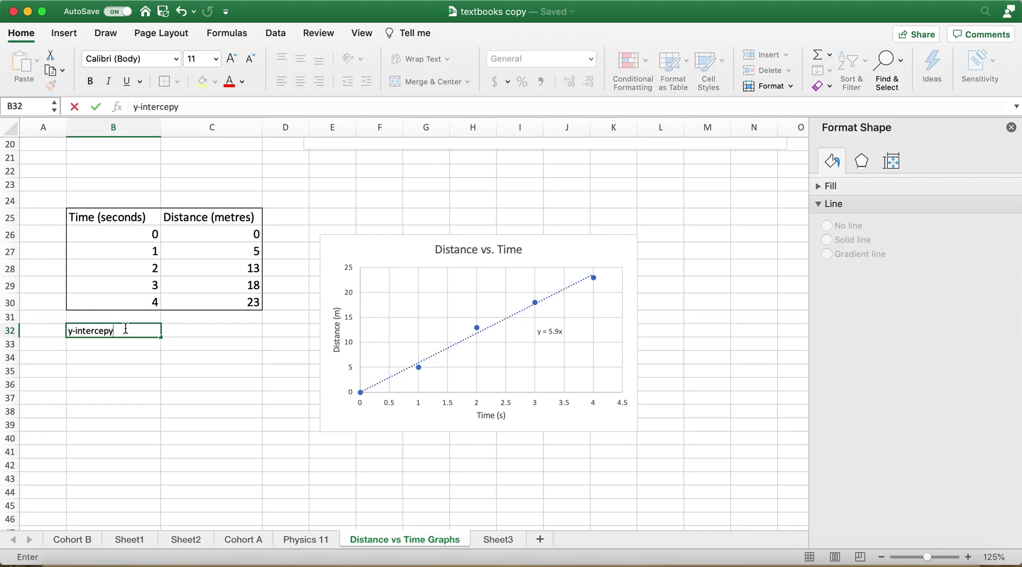
key(BackSpace)
text(t=0)
key(Return)
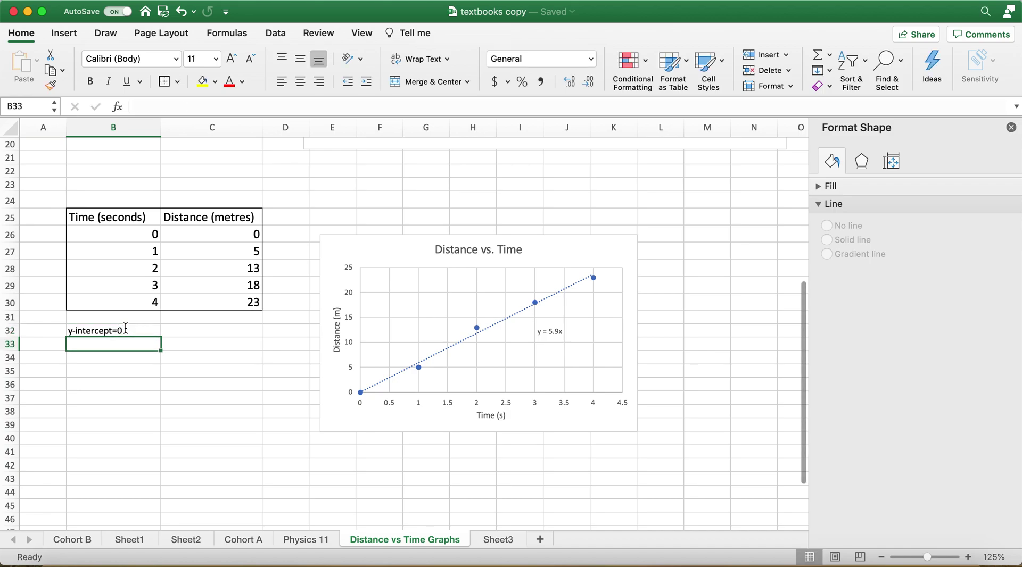
Step: Enter the general line equation "y=mx+b" as text in cell B33
scroll(125, 328, down, 3)
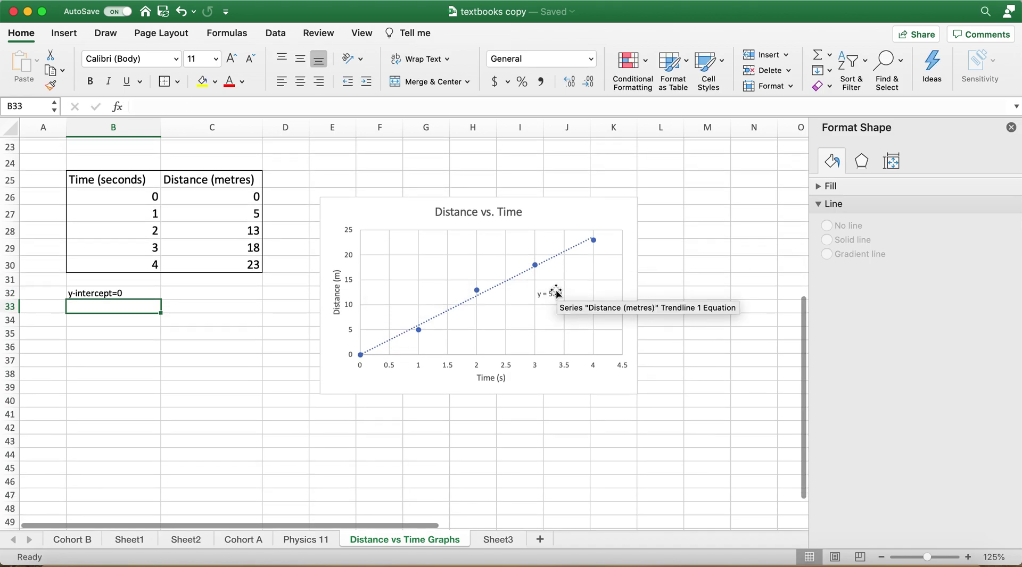
scroll(557, 291, up, 3)
scroll(567, 317, up, 1)
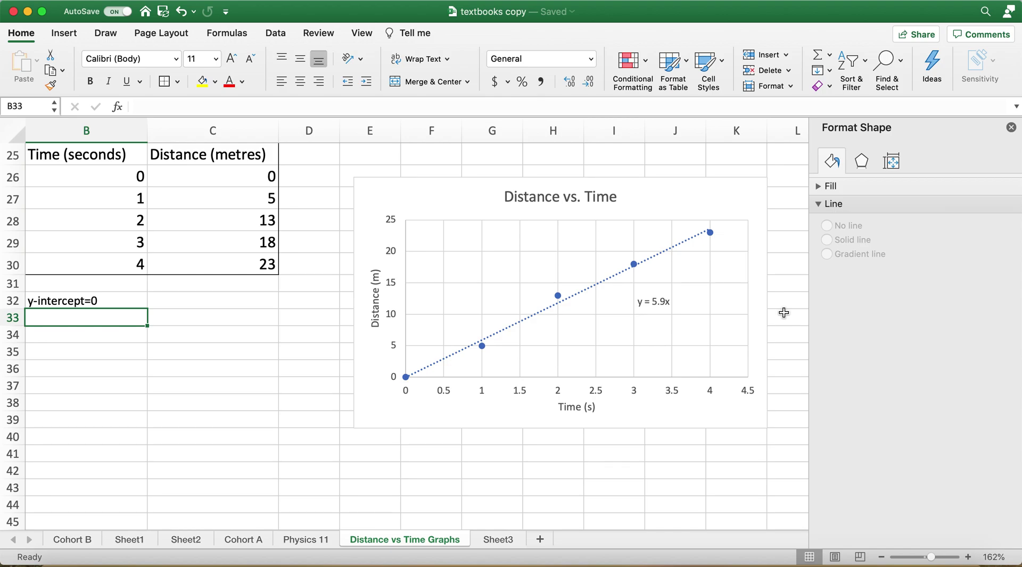
text(y=)
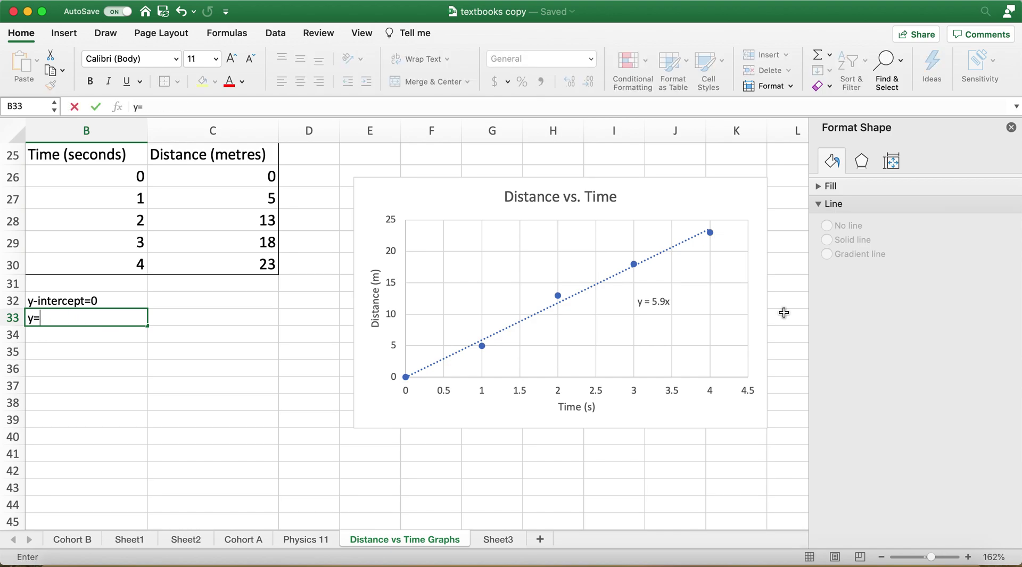
text(mx+b)
key(Return)
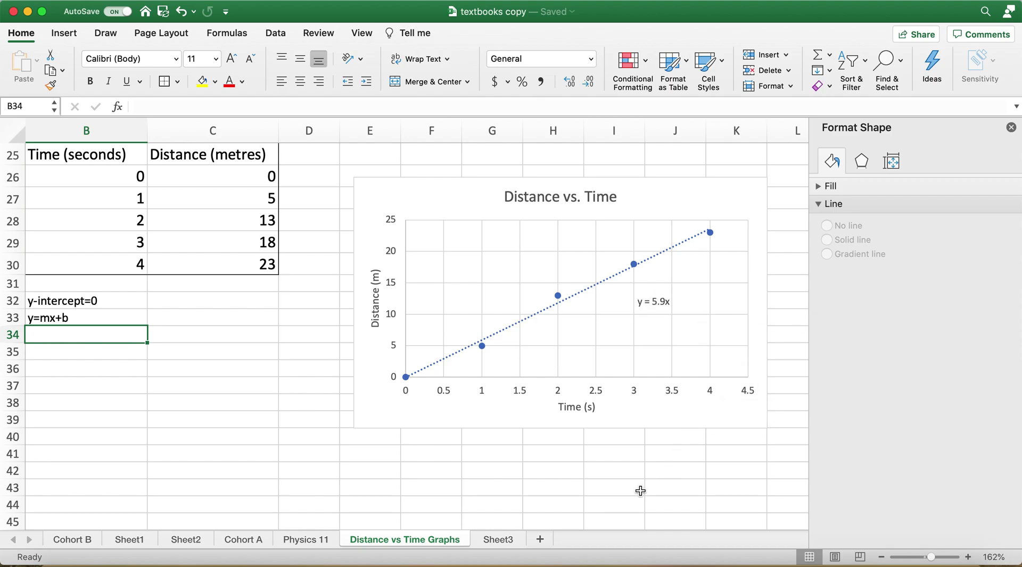
Step: Enter the slope formula "m=(y2-y1)/(x2-x1)" as text in cell B35, leaving row 34 empty
key(Return)
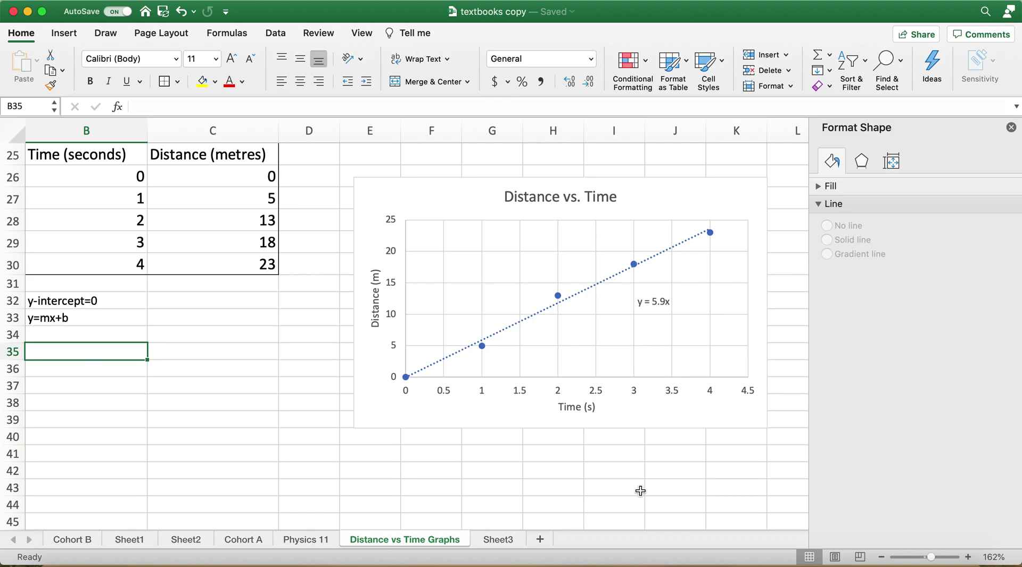
text(m=)
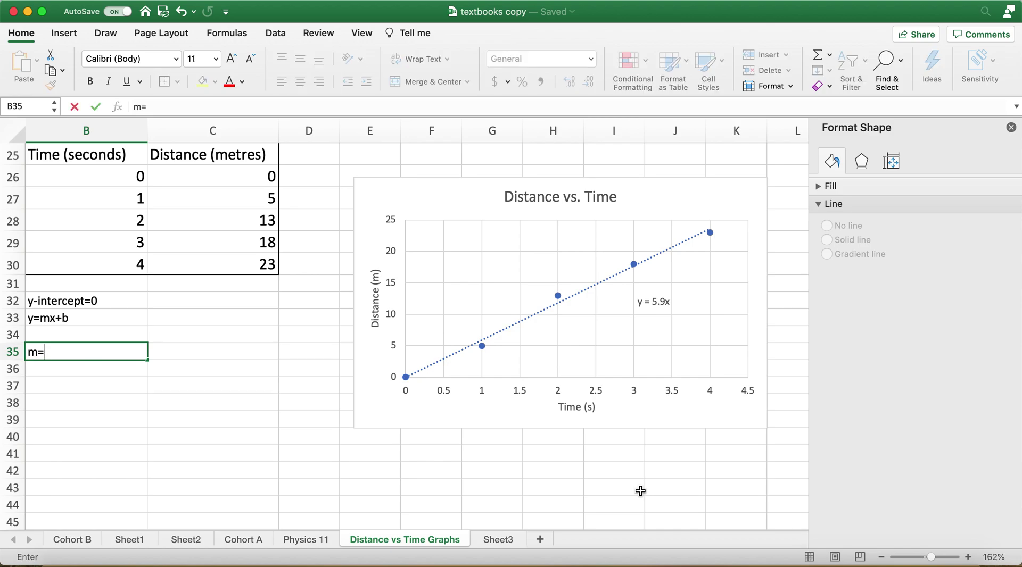
text((y2-y1)/(x2-x1))
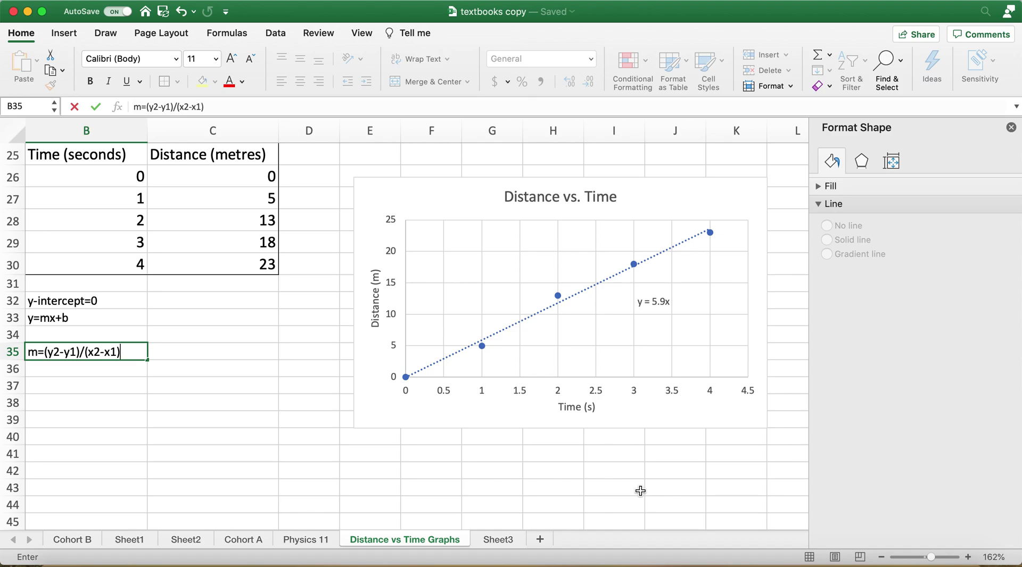
key(Return)
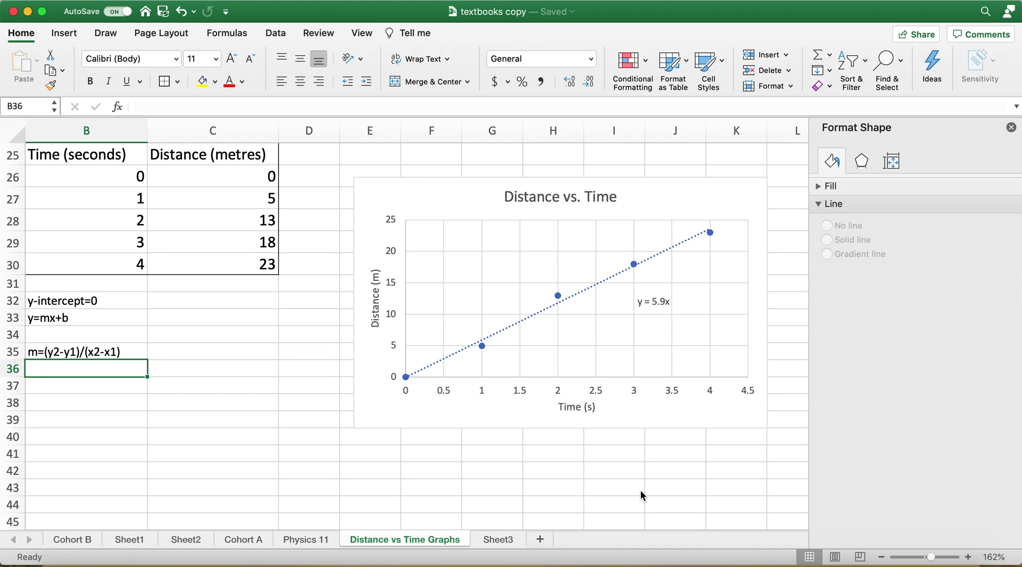
Step: Label the two points below the slope formula as "(x1, y1)" in B36 and "(x2, y2)" in B37
text((x1)
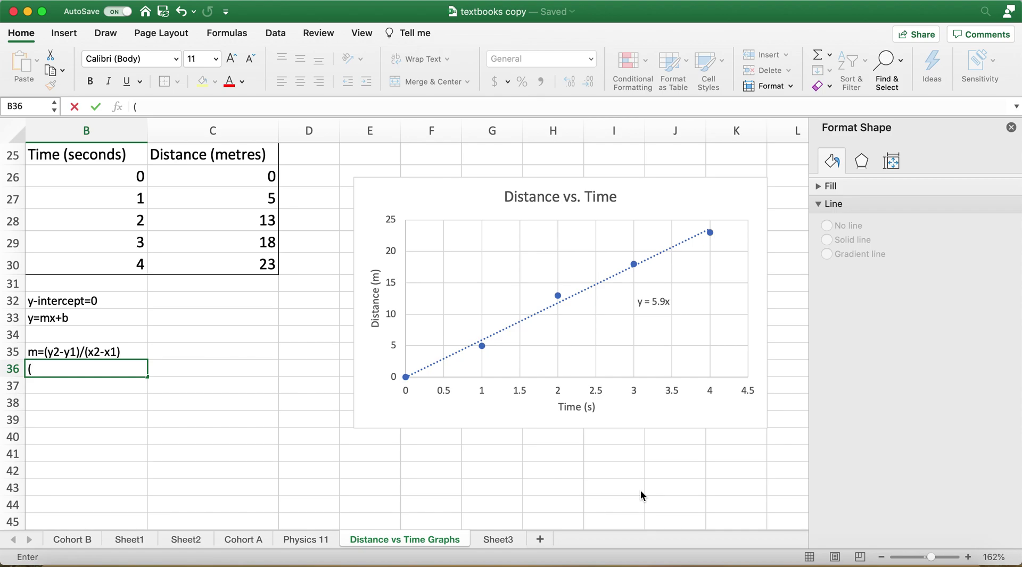
text(y1))
key(Tab)
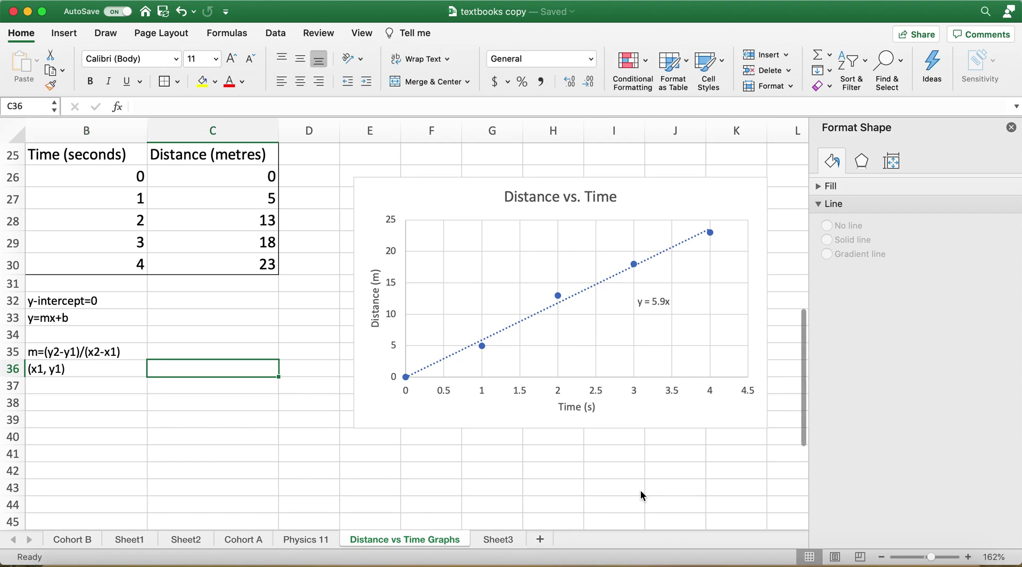
key(Return)
text(()
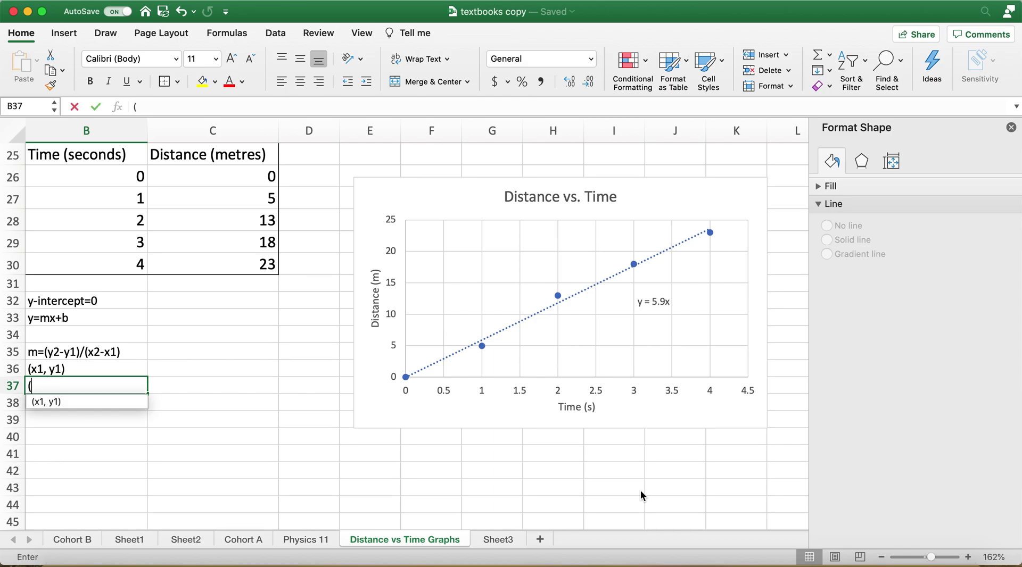
text(x2, y)
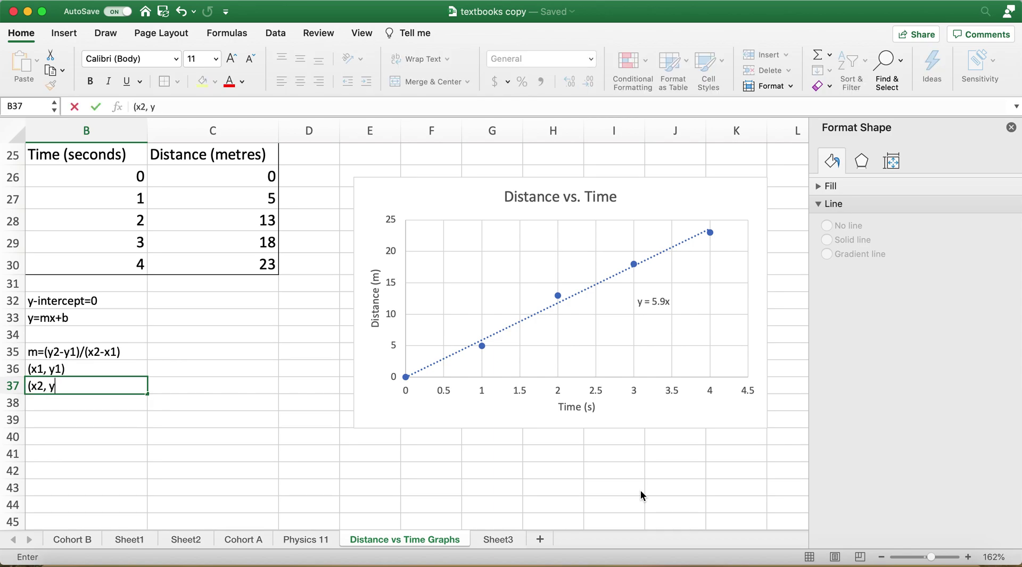
text(2))
key(Tab)
Step: Enter the trendline points beside their labels: "(1.5, 8.5)" in C36 and "(3.5, 20.5)" in C37
key(Up)
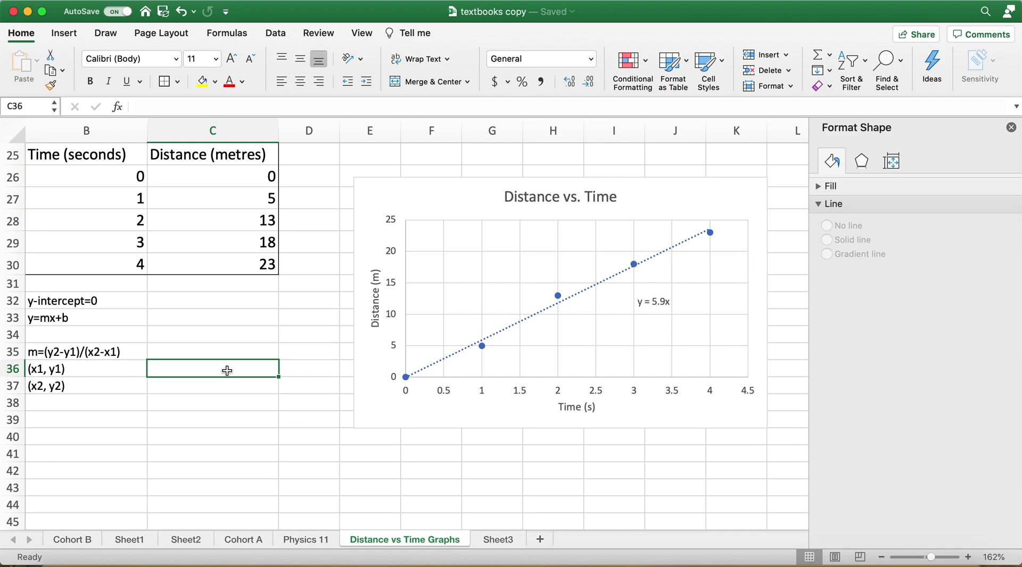
text(()
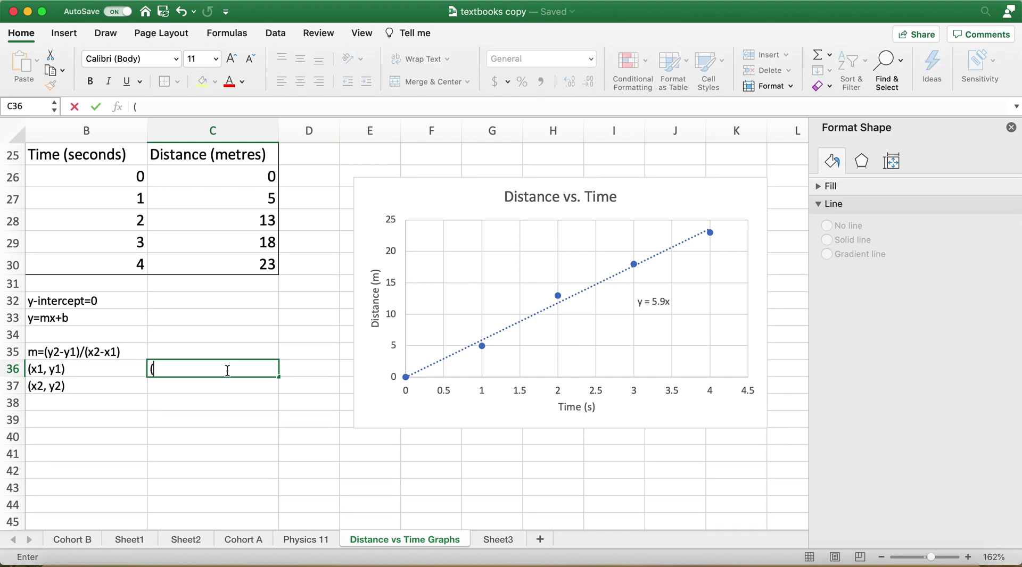
text(1.5, 8.5))
key(Return)
text(()
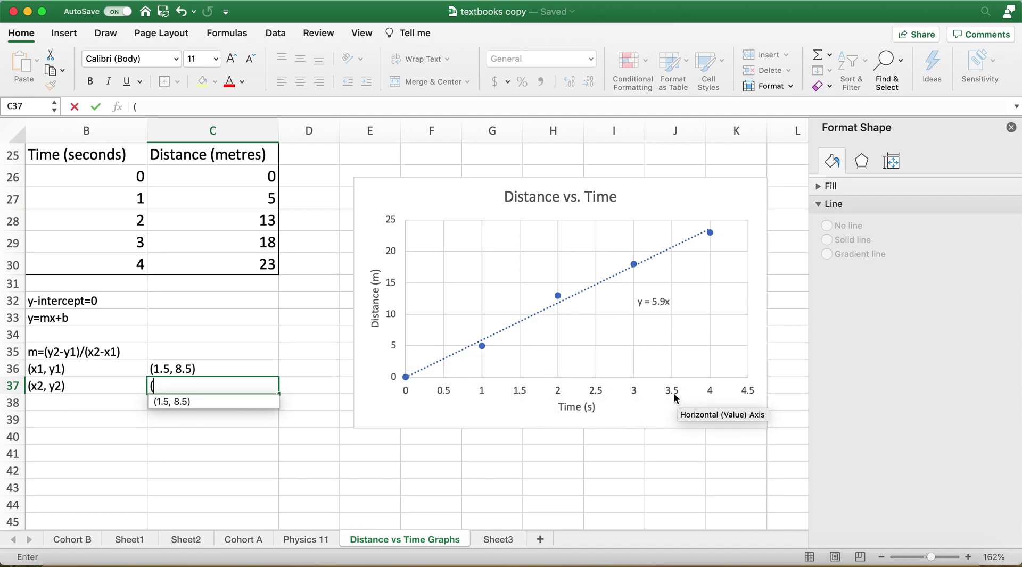
text(3.5,)
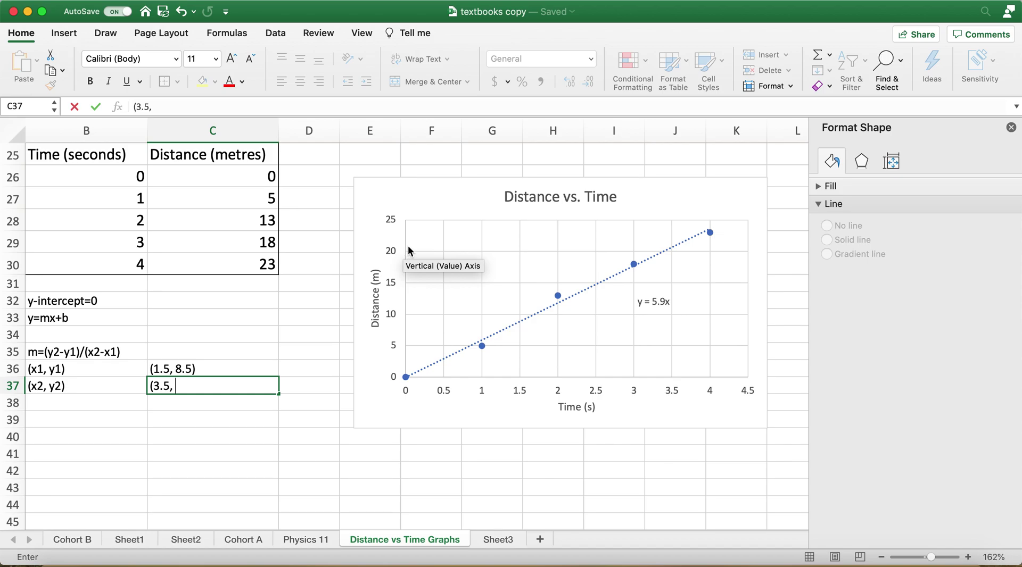
text(20.5))
key(Return)
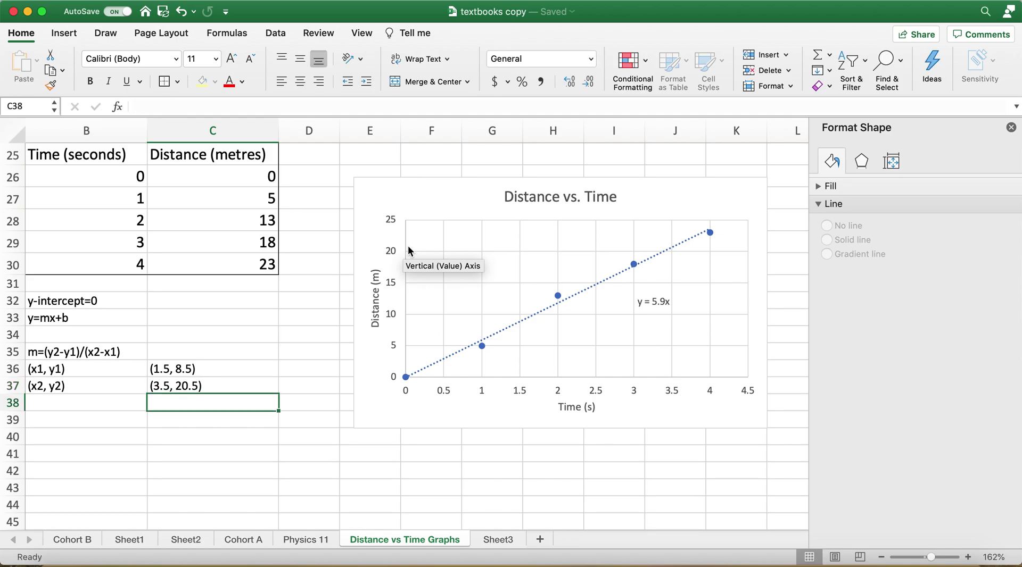
Step: List the first point's coordinates separately in rows 39 and 40: x1 as 1.5 and y1 as 8.5
click(210, 371)
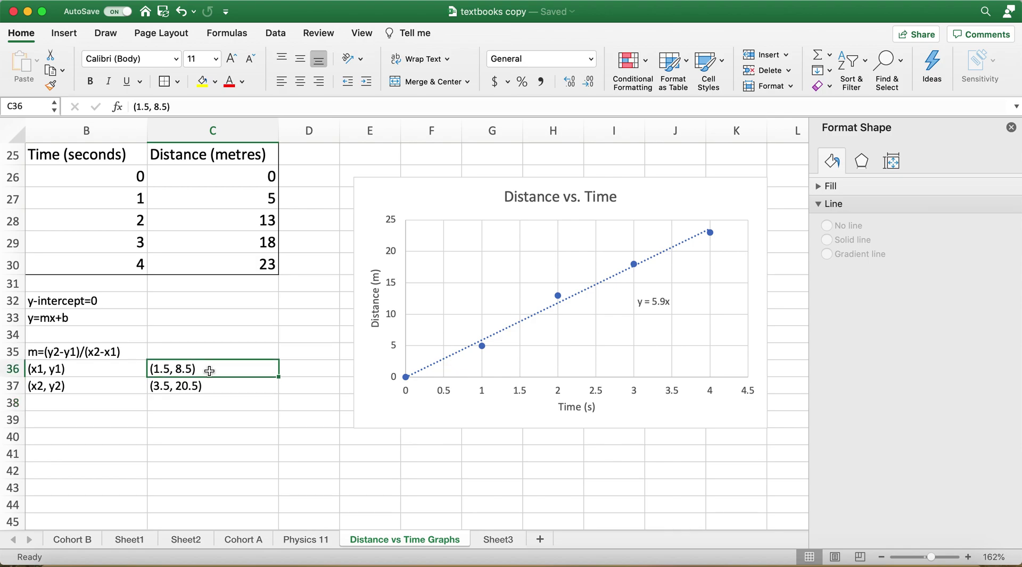
click(190, 387)
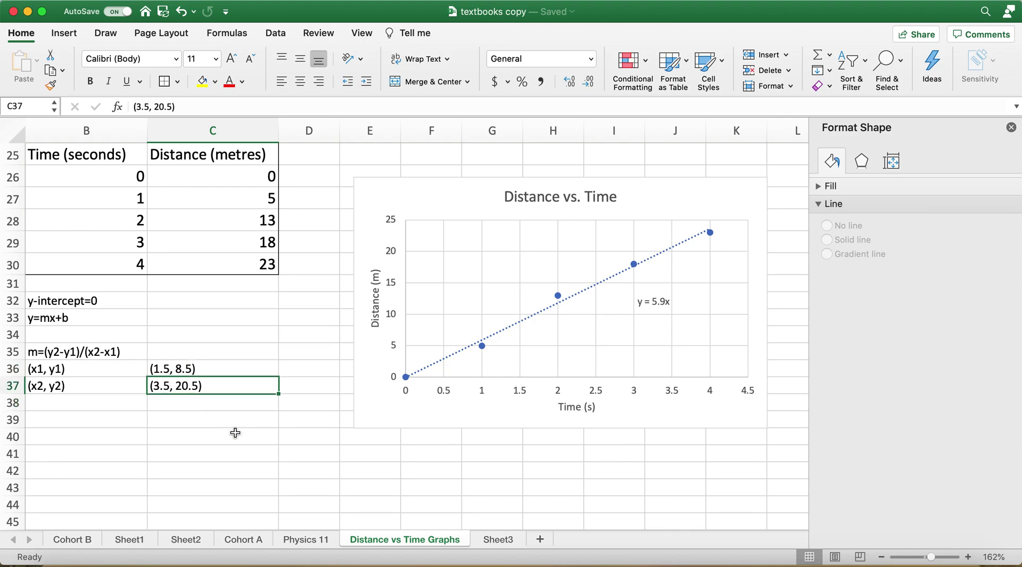
click(95, 421)
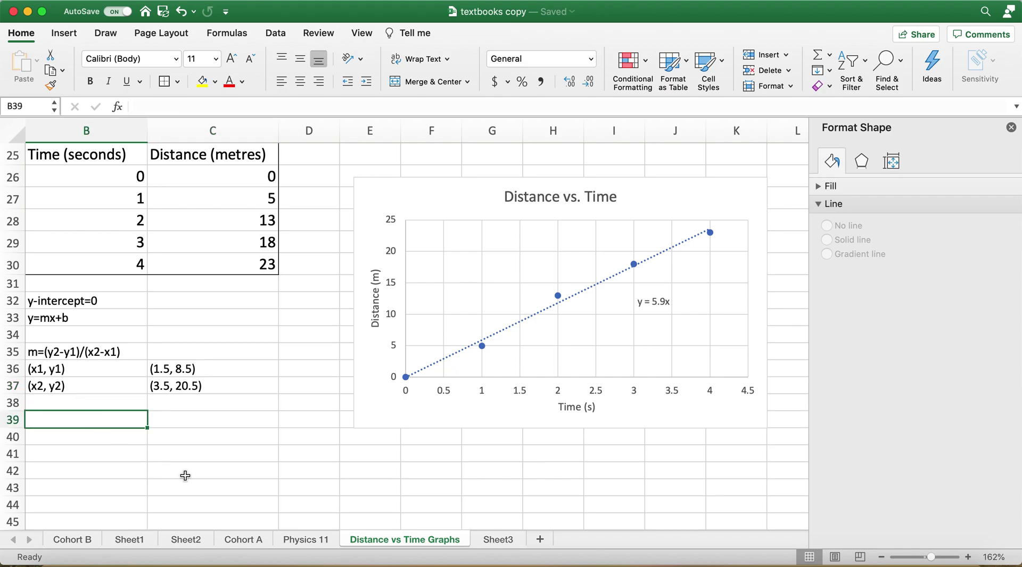
text(x1)
key(Tab)
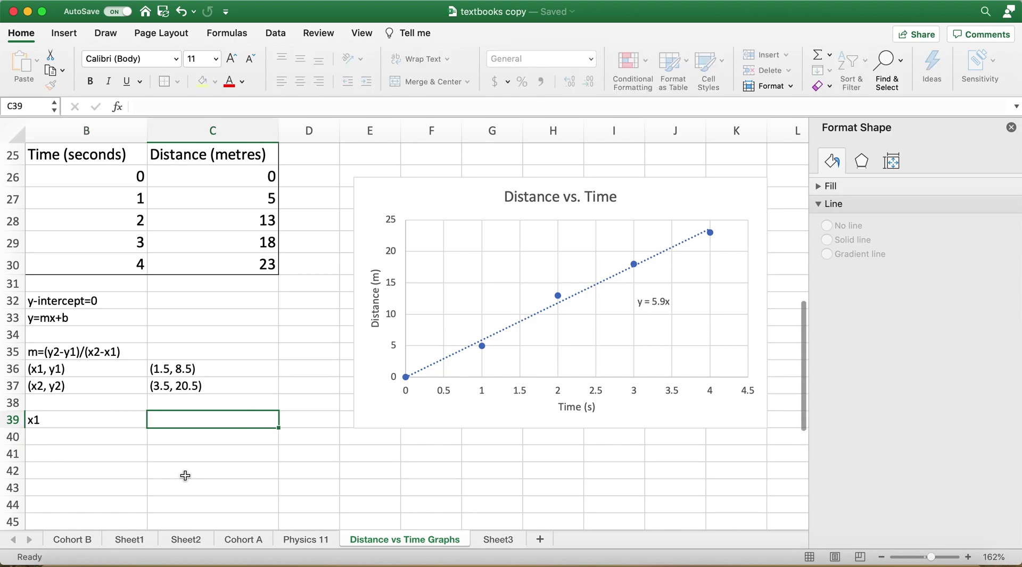
text(1.5)
key(Return)
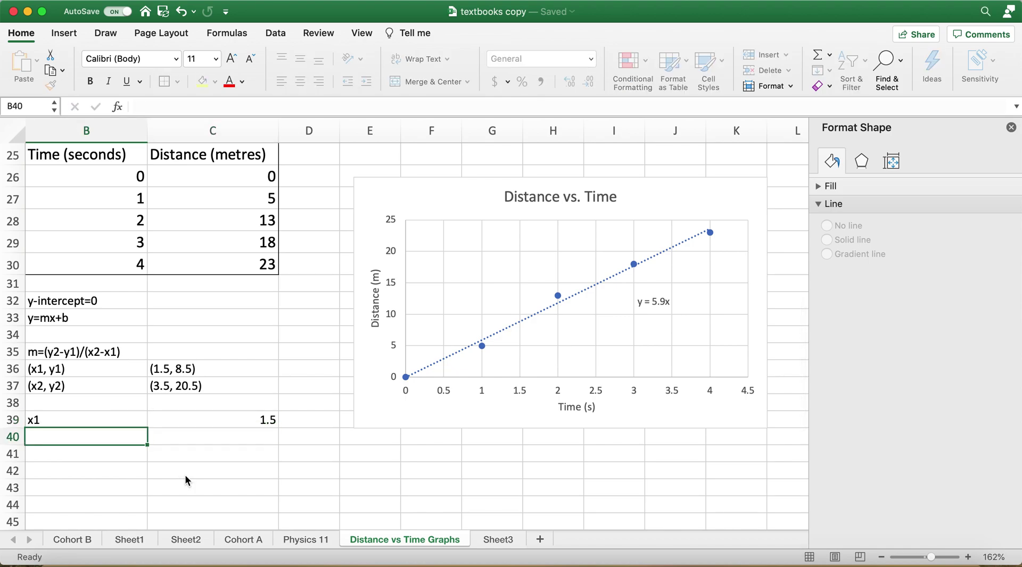
text(y1)
key(Tab)
text(8.5)
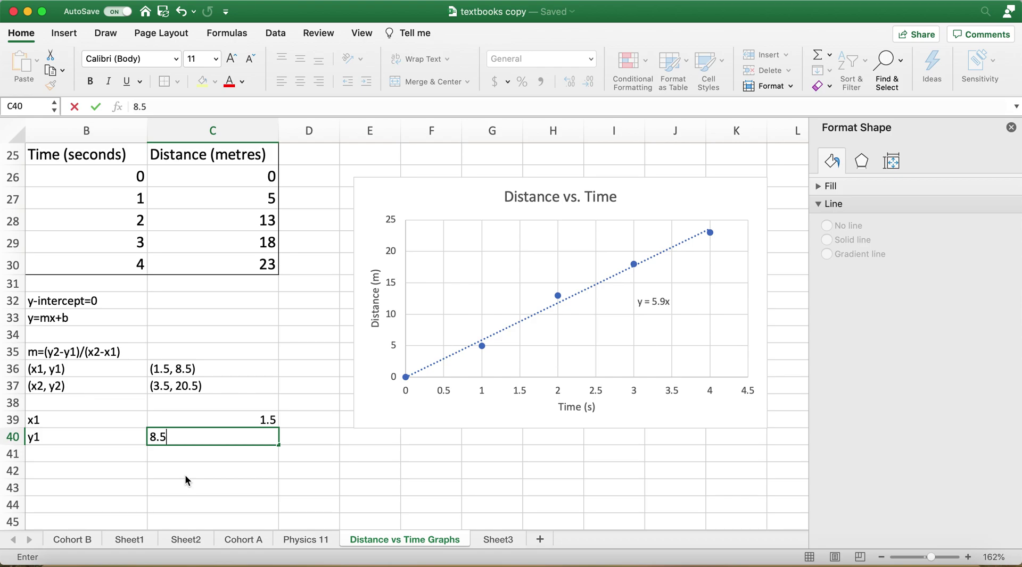
key(Return)
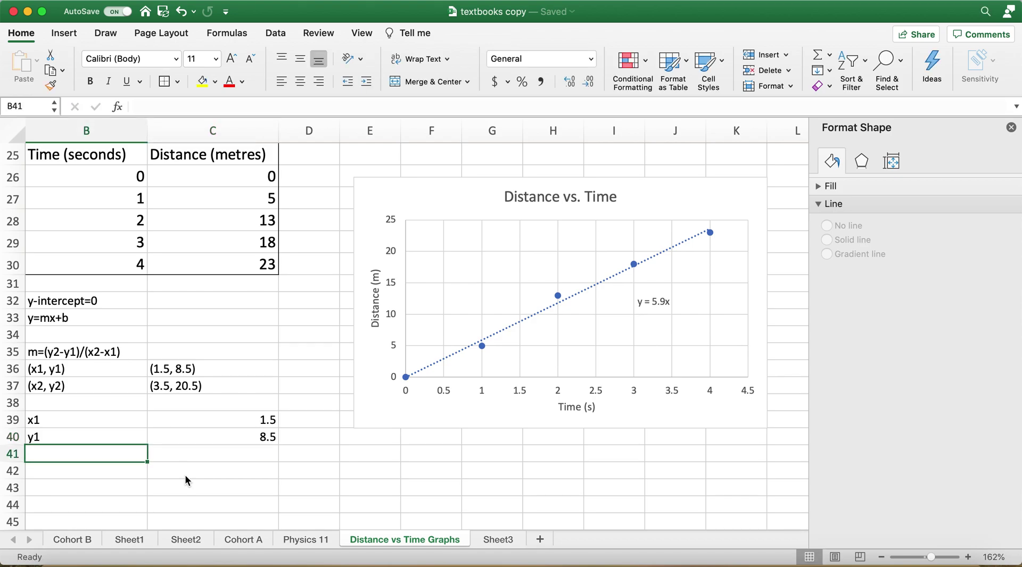
Step: List the second point's coordinates in rows 41 and 42: x2 as 3.5 and y2 as 20.5
text(x2)
key(Tab)
text(3.5)
key(Return)
text(y1)
key(BackSpace)
text(2)
key(Tab)
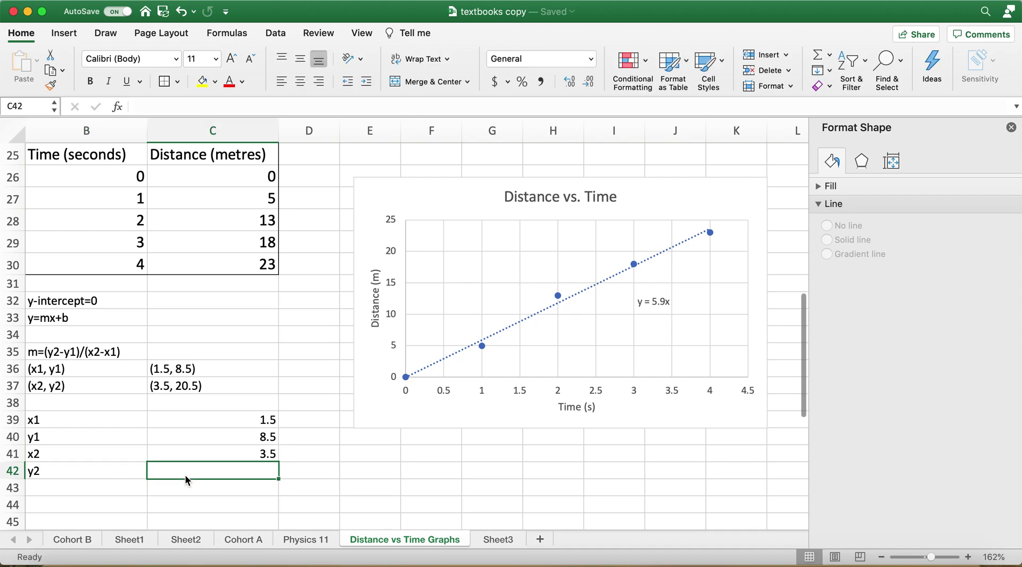
text(20.5)
key(Return)
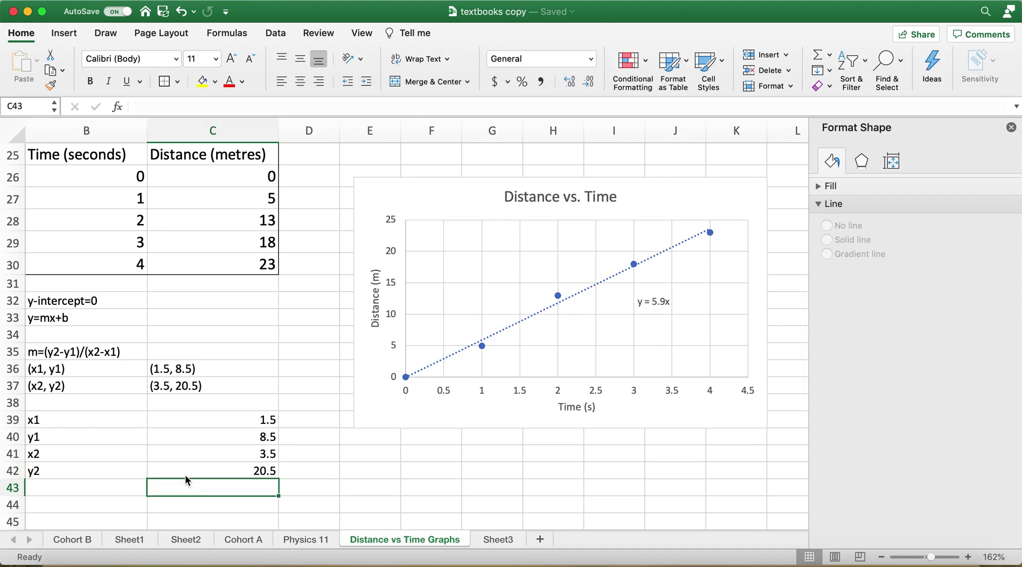
Step: Enter the sample formula =2+5 in cell B44 below the coordinate list
scroll(184, 474, down, 5)
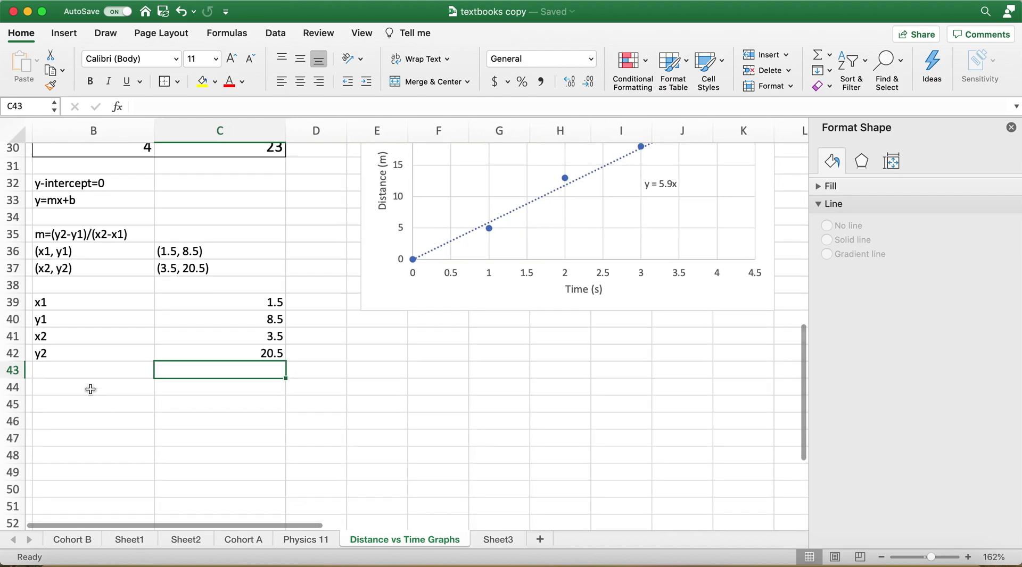
click(91, 390)
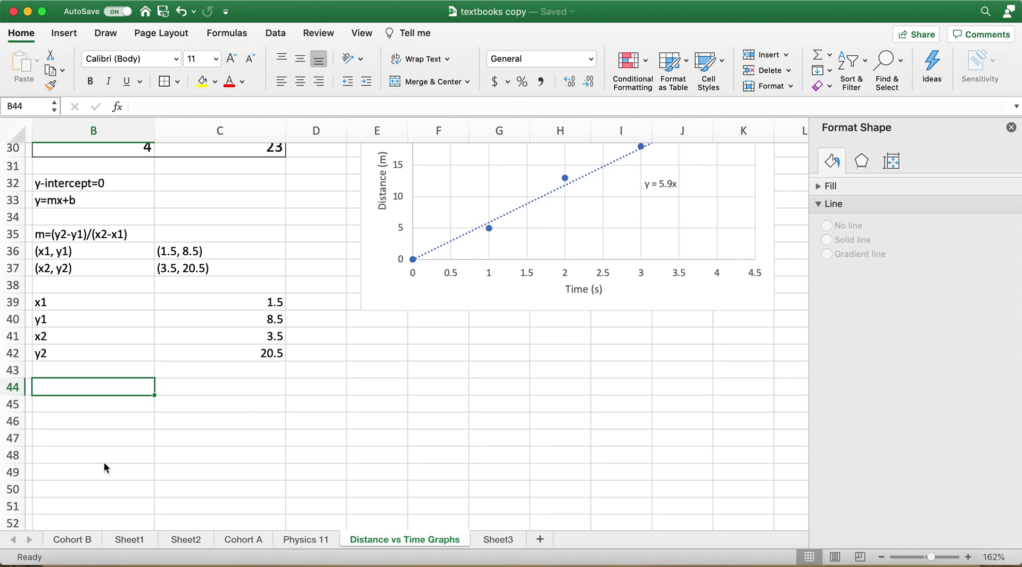
text(=2)
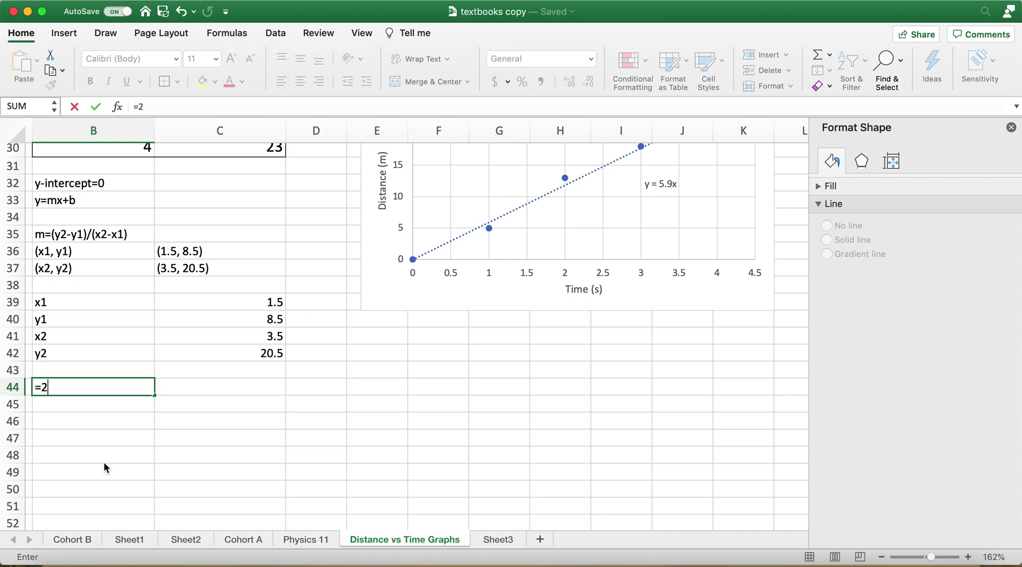
text(+5)
key(Return)
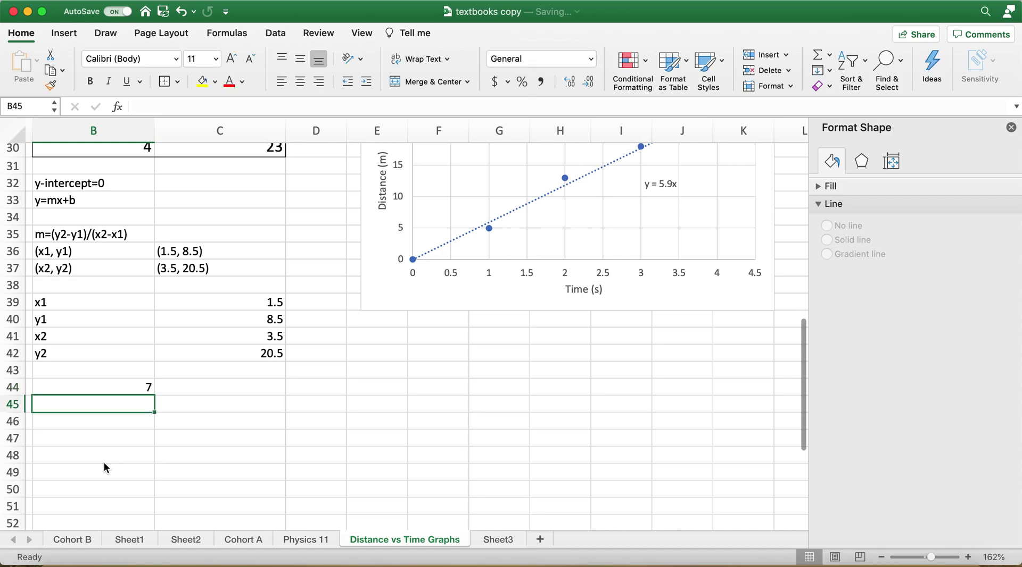
Step: Edit the sample formula in cell B44 to =2+8
key(Up)
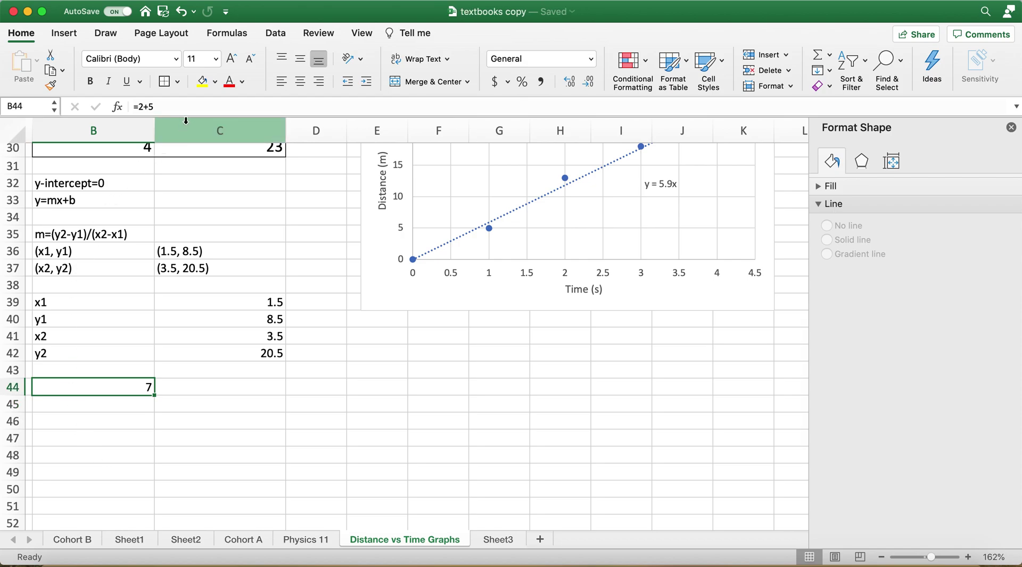
click(192, 107)
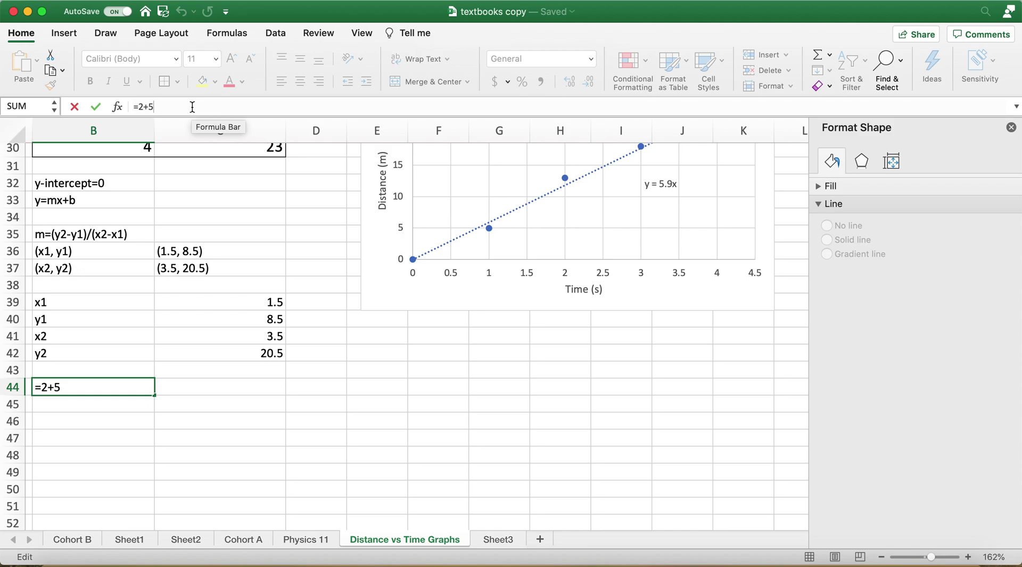
key(BackSpace)
text(8)
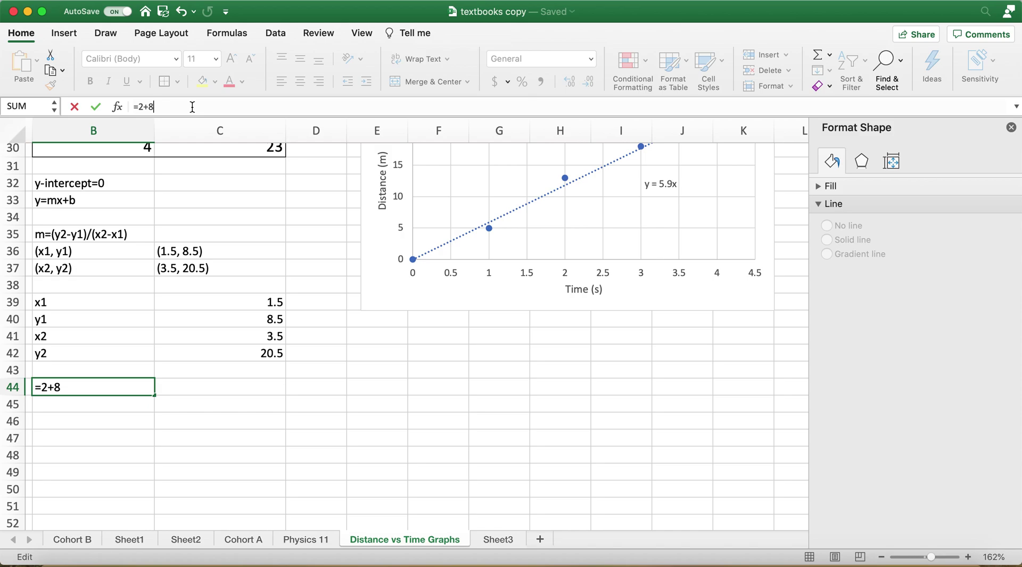
key(Return)
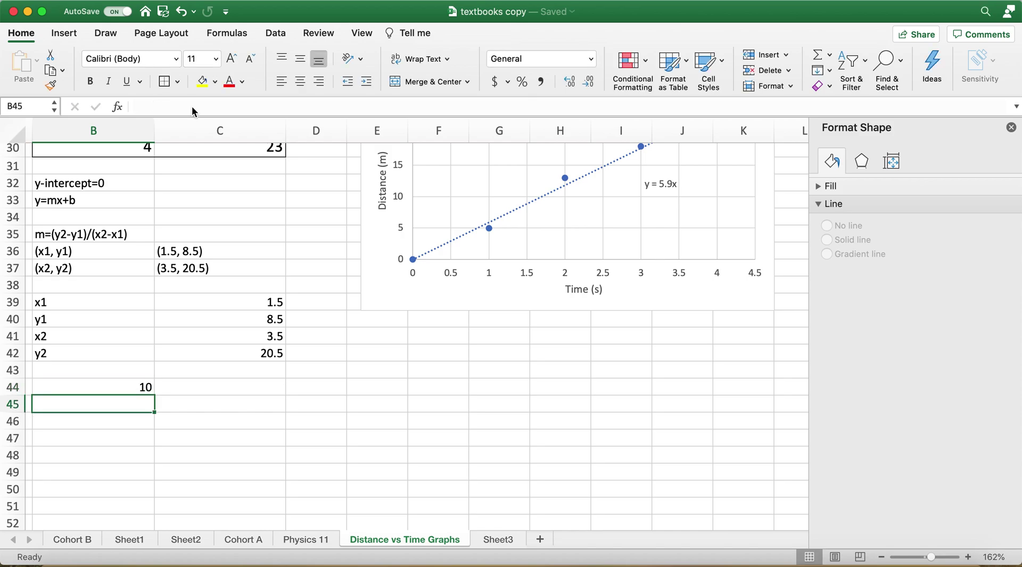
Step: Replace the sample formula in cell B44 with the y-coordinate difference =(C42-C40)
click(123, 392)
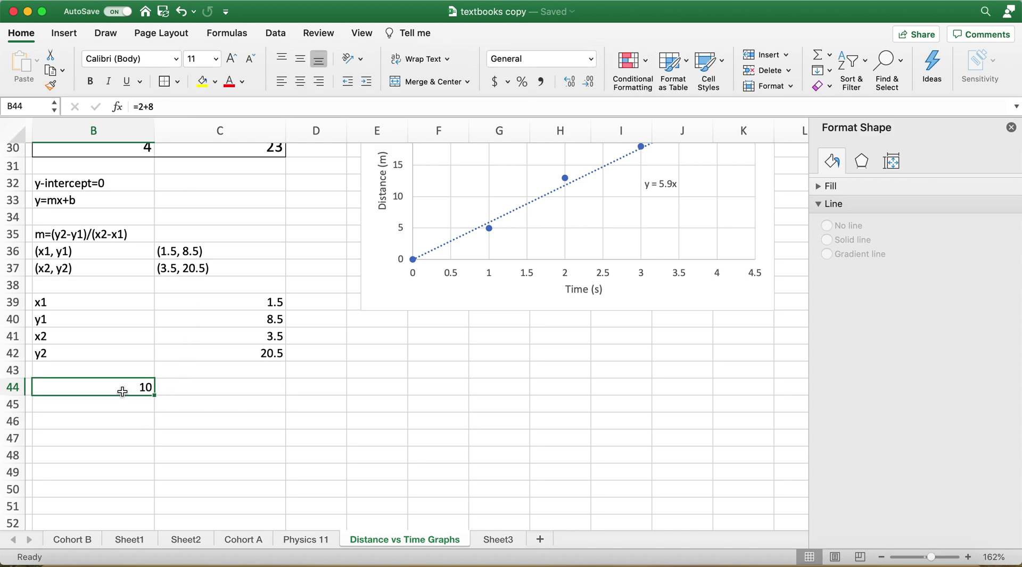
click(167, 106)
key(BackSpace)
key(BackSpace)
key(BackSpace)
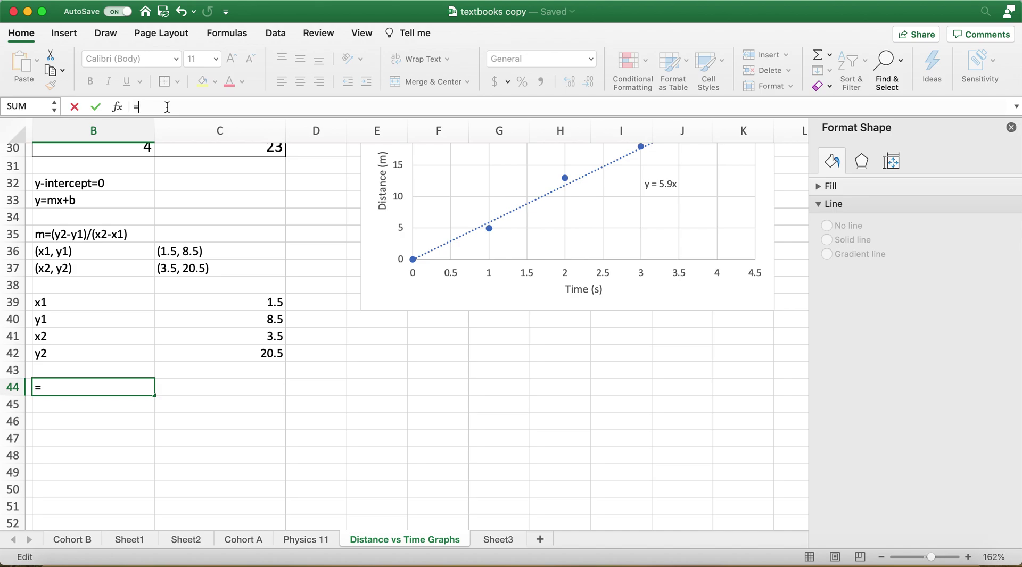
text(()
click(236, 354)
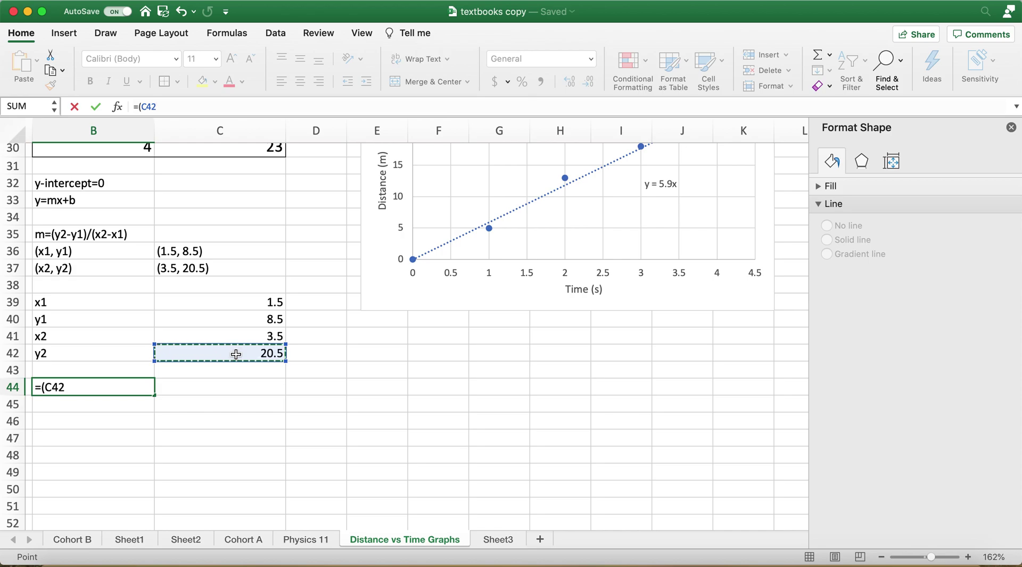
text(-)
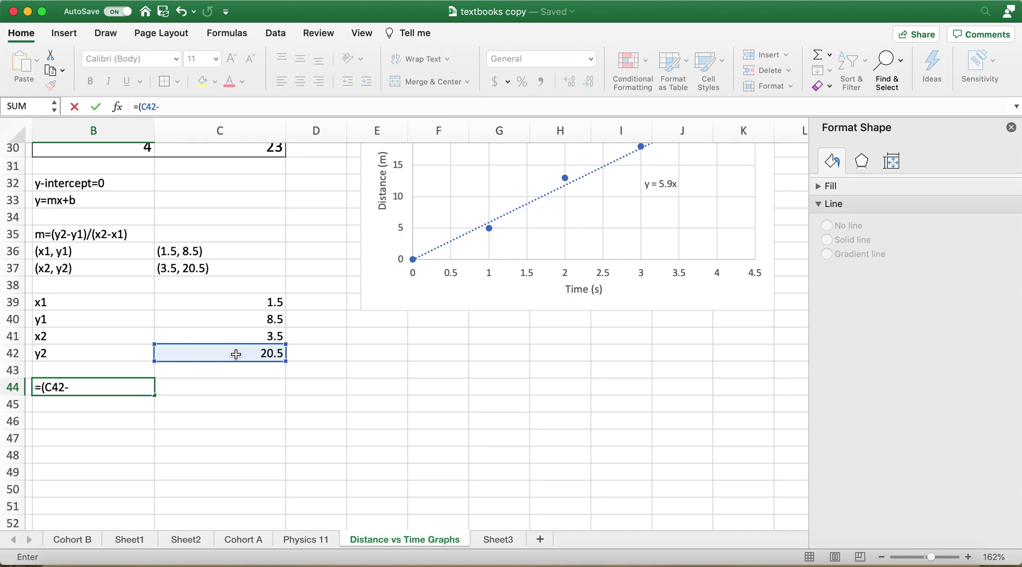
click(240, 319)
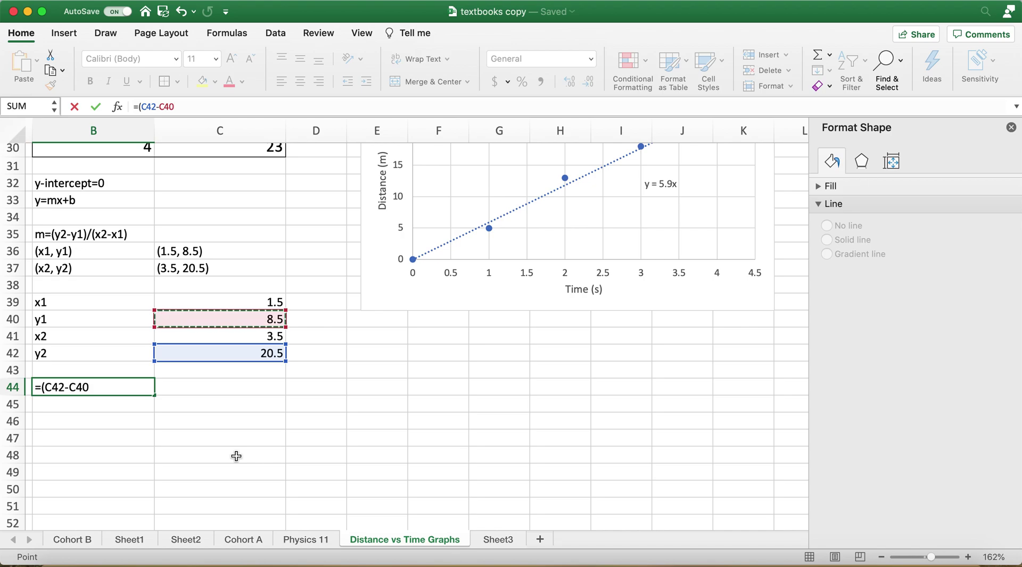
text())
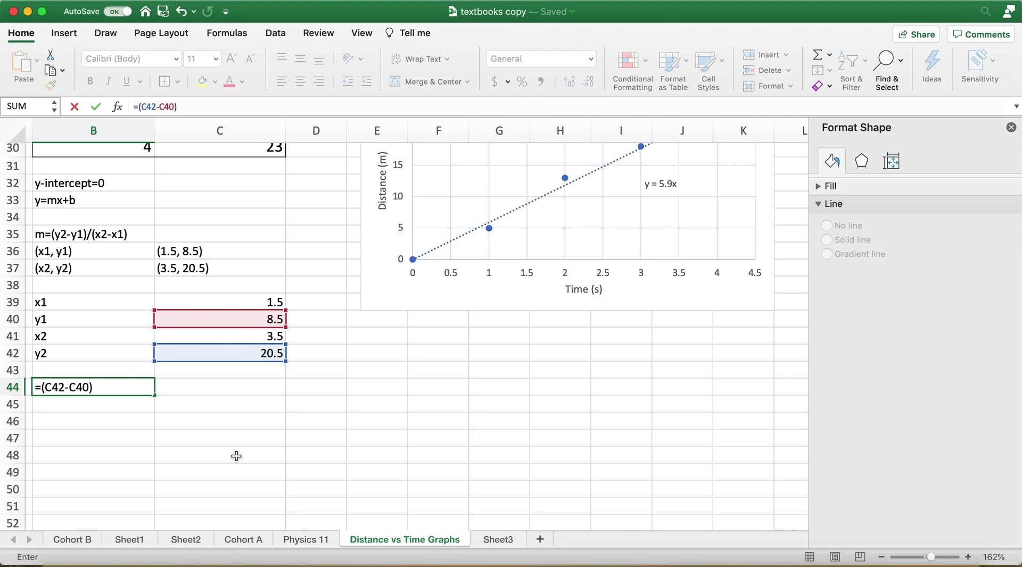
Step: Complete the slope formula in B44 by dividing by the x-coordinate difference (C41-C39)
text(/()
click(222, 336)
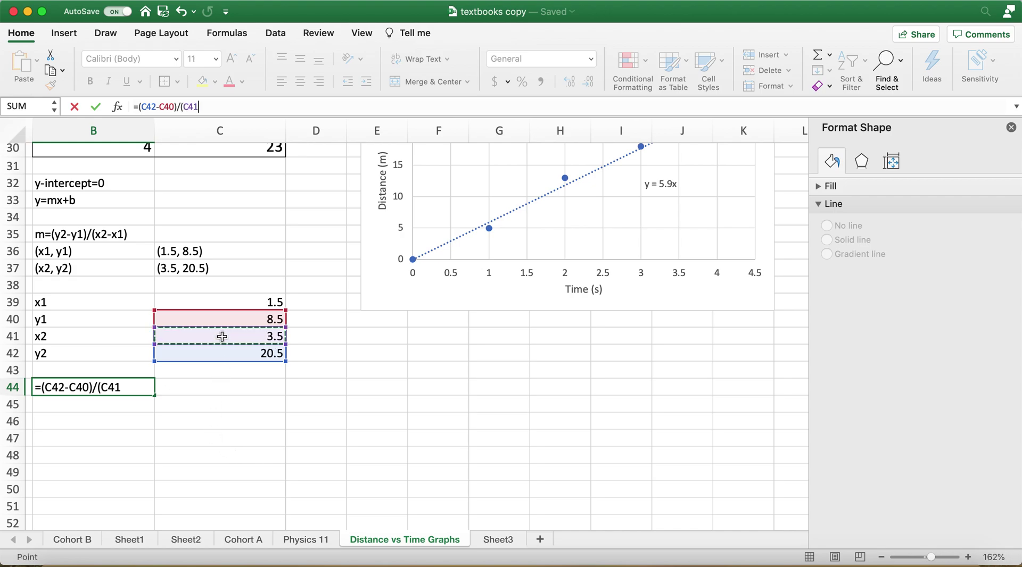
text(-)
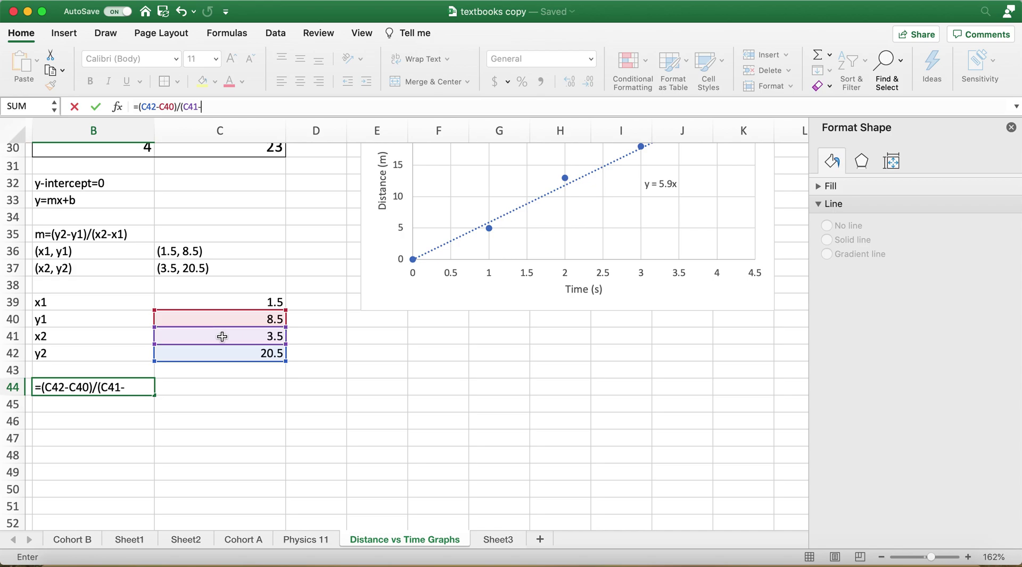
click(228, 303)
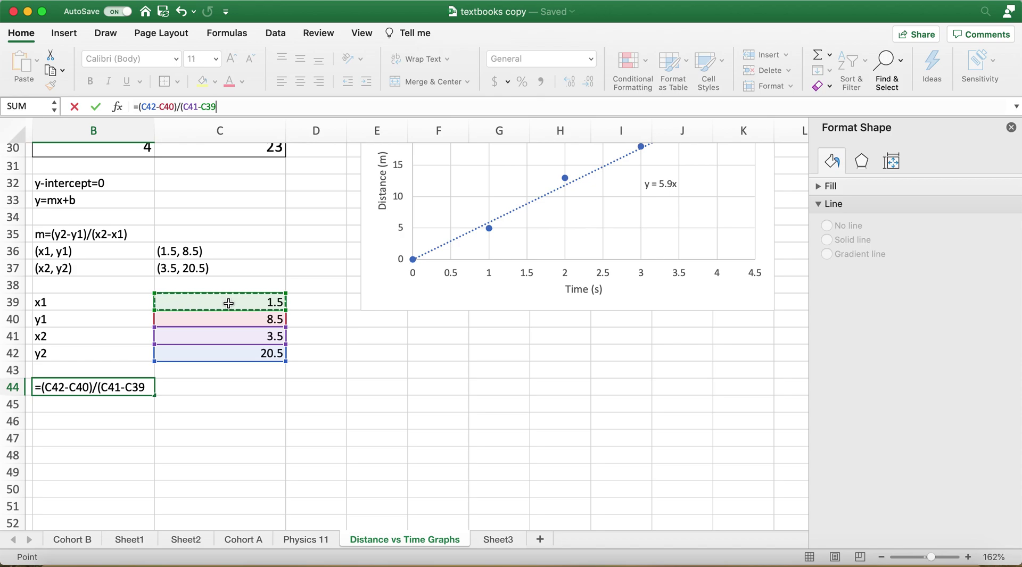
text())
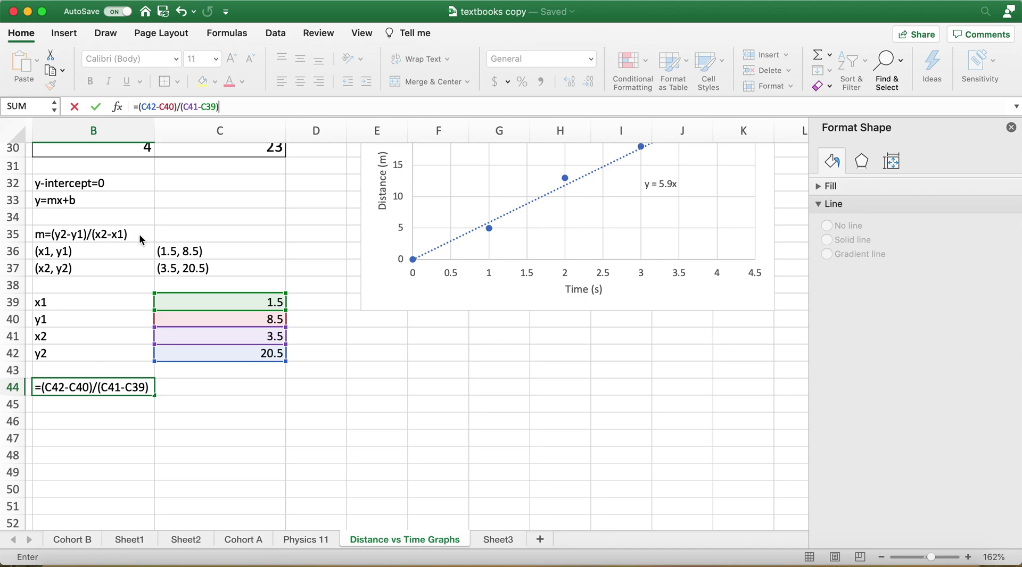
key(Return)
Step: Label the calculated result in row 44 by entering Slope in cell A44
click(123, 387)
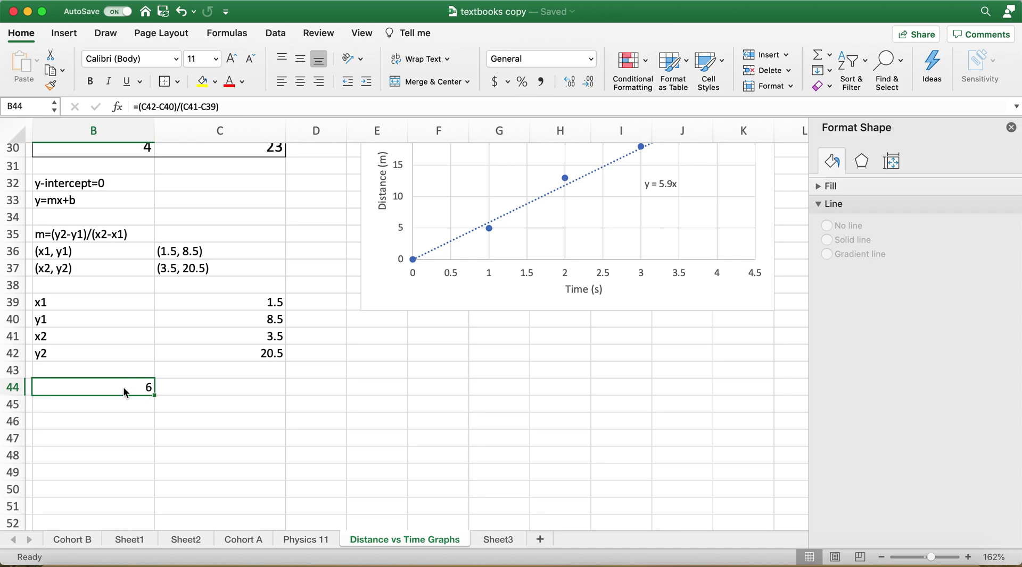
key(Left)
text(Slope)
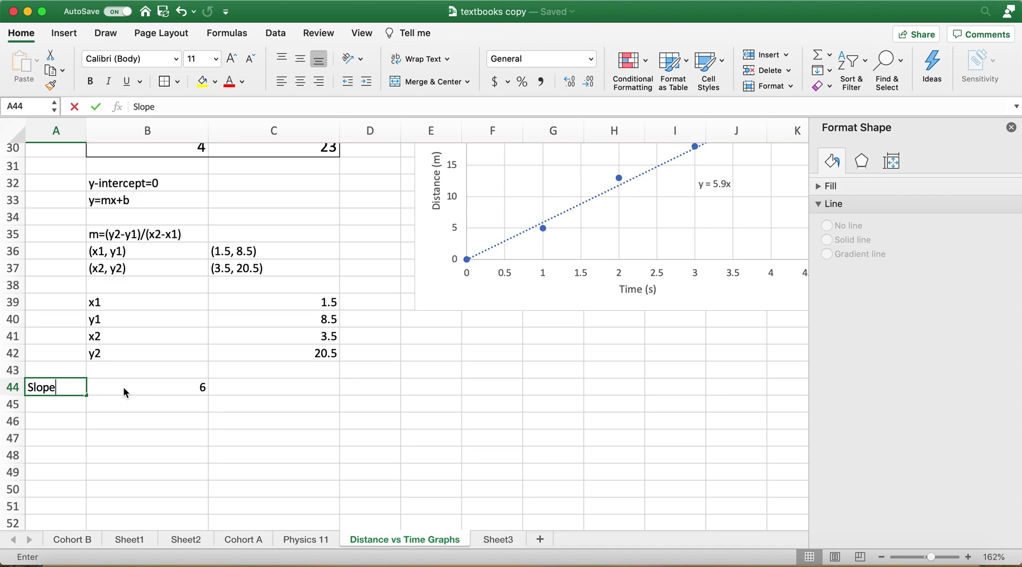
key(Right)
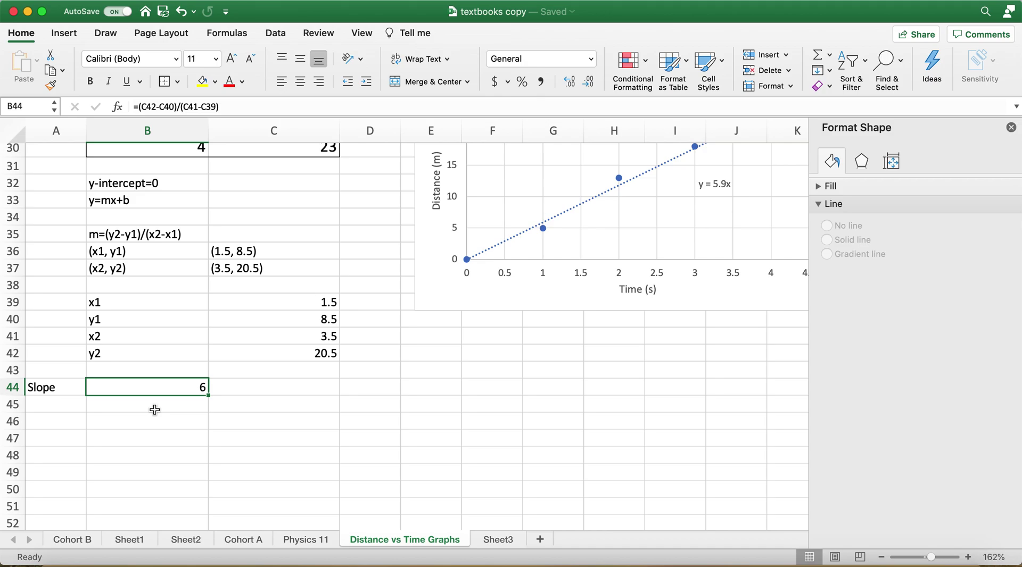
Step: Enter the line's equation in cell C45 as "Equation: y=6x"
click(246, 404)
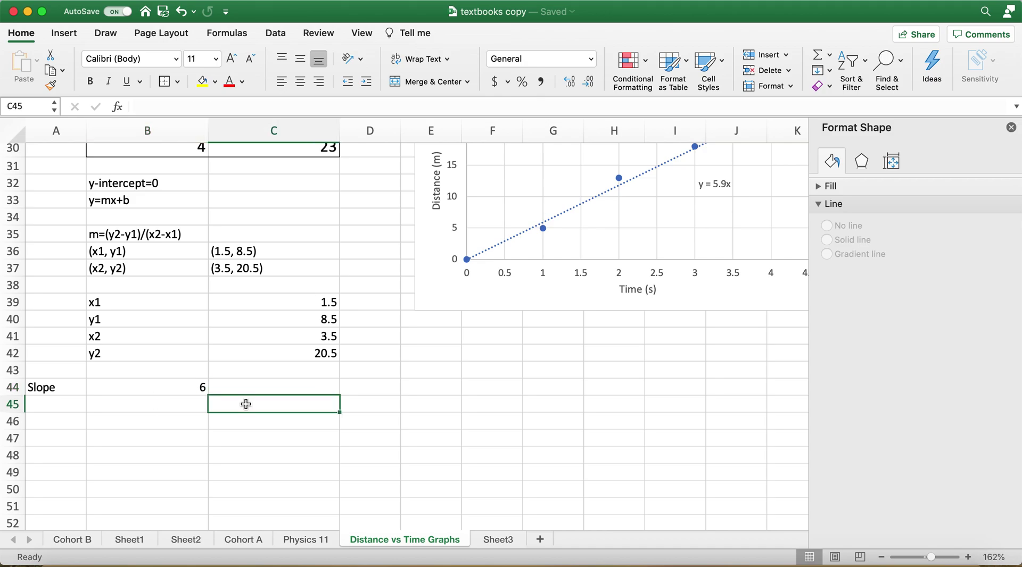
text(Equa)
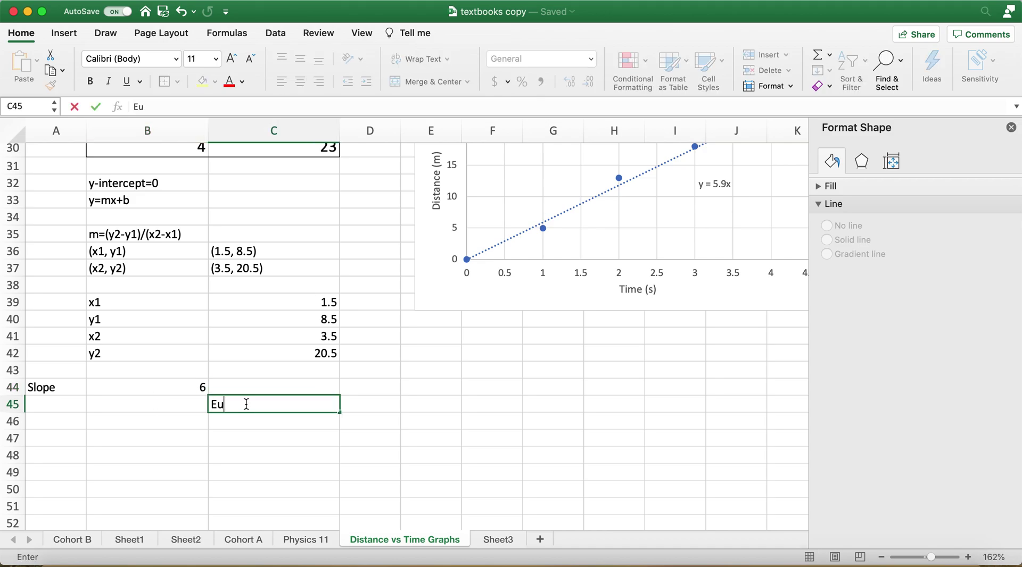
text(tion)
key(Up)
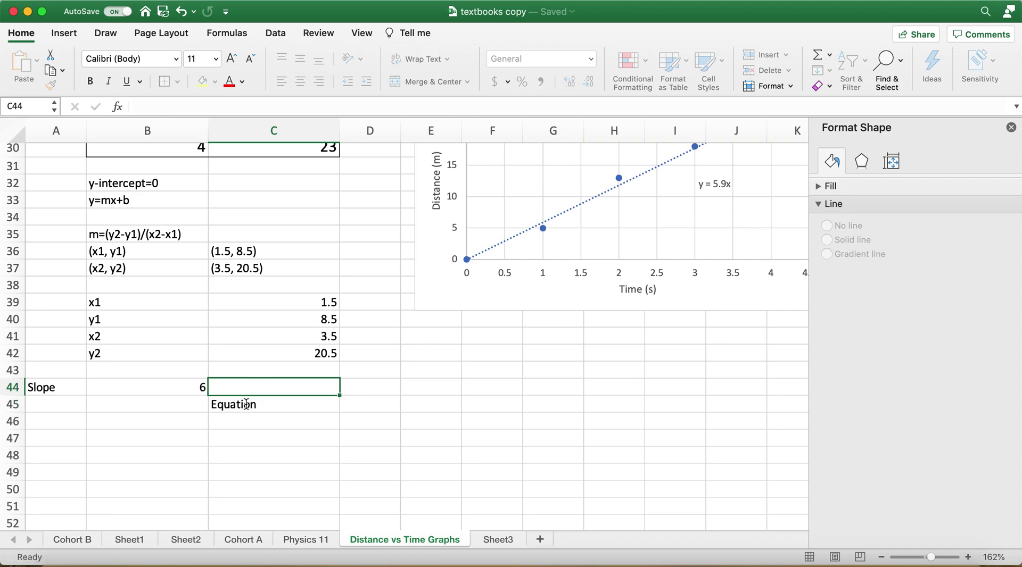
click(248, 408)
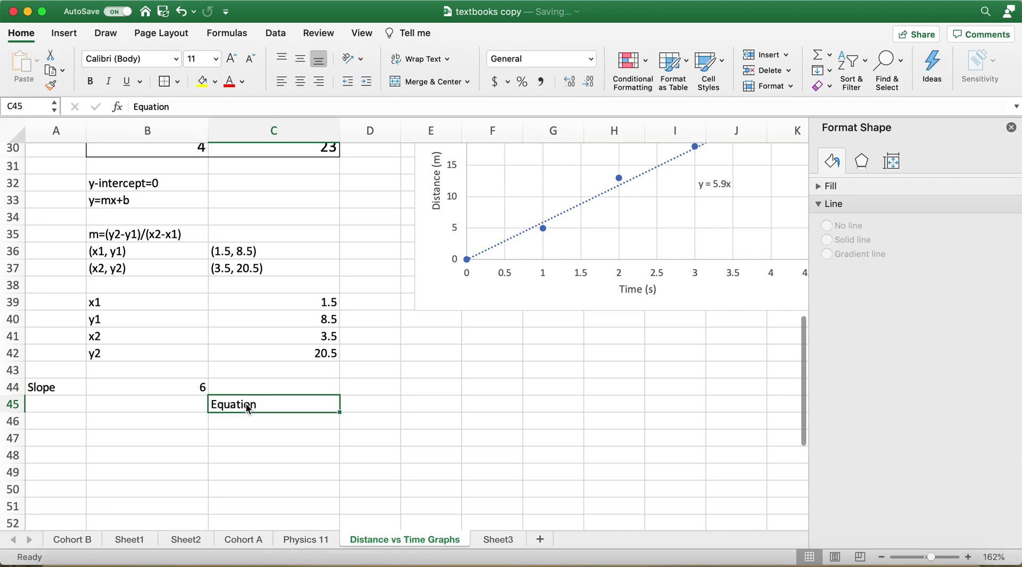
click(225, 111)
text(: )
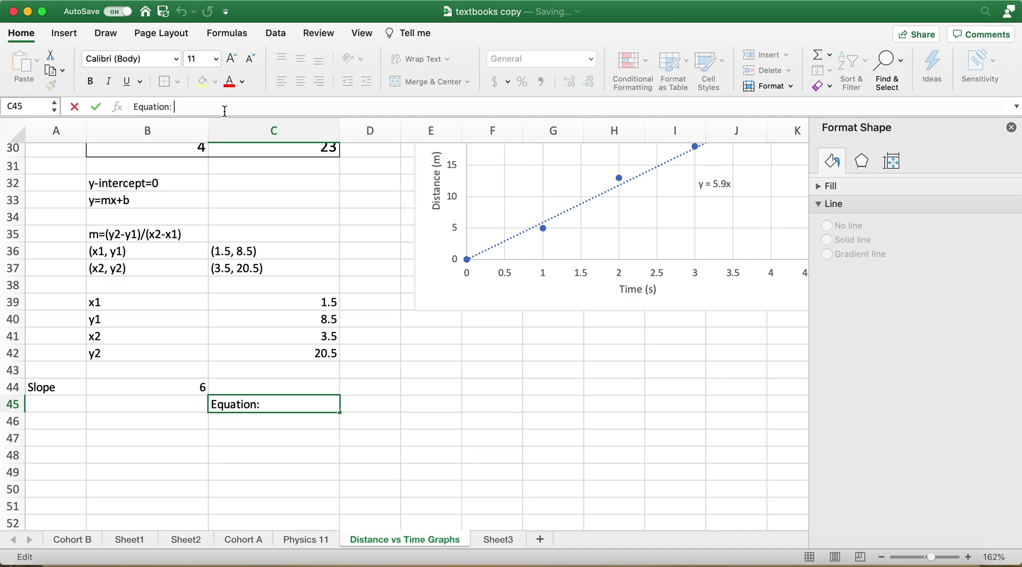
text(y=6x)
key(Return)
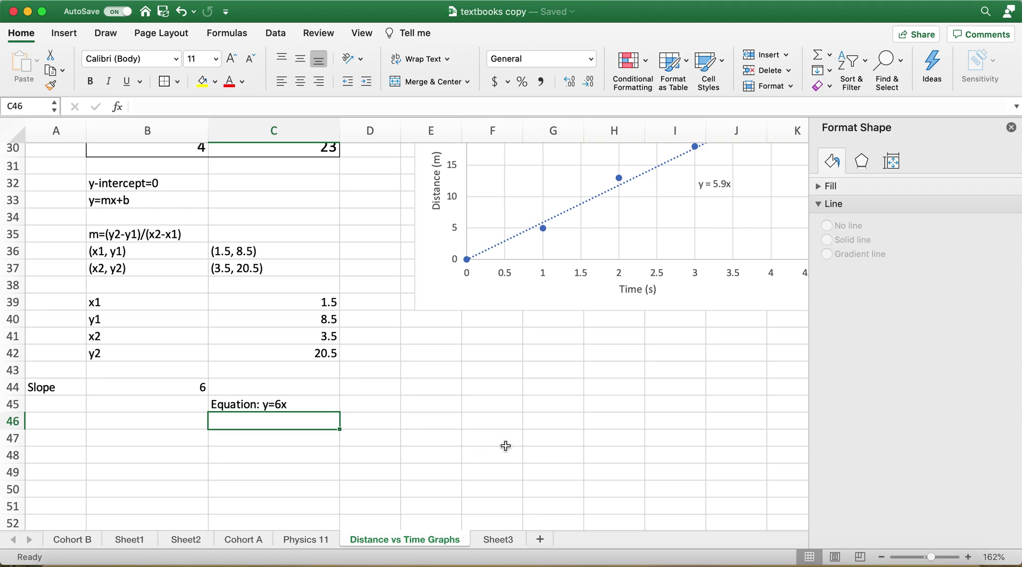
scroll(506, 446, up, 4)
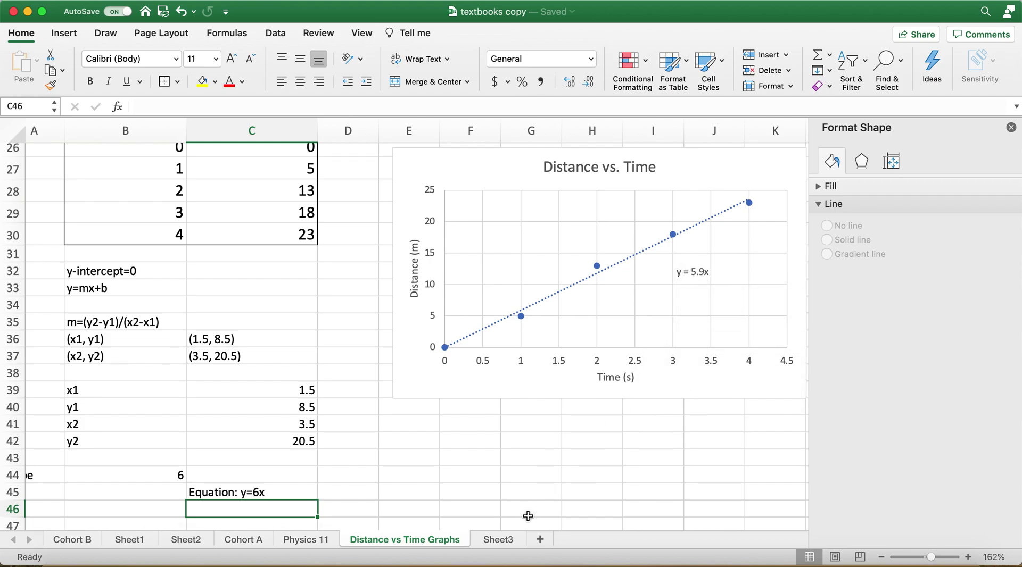
scroll(290, 448, down, 2)
scroll(289, 449, left, 1)
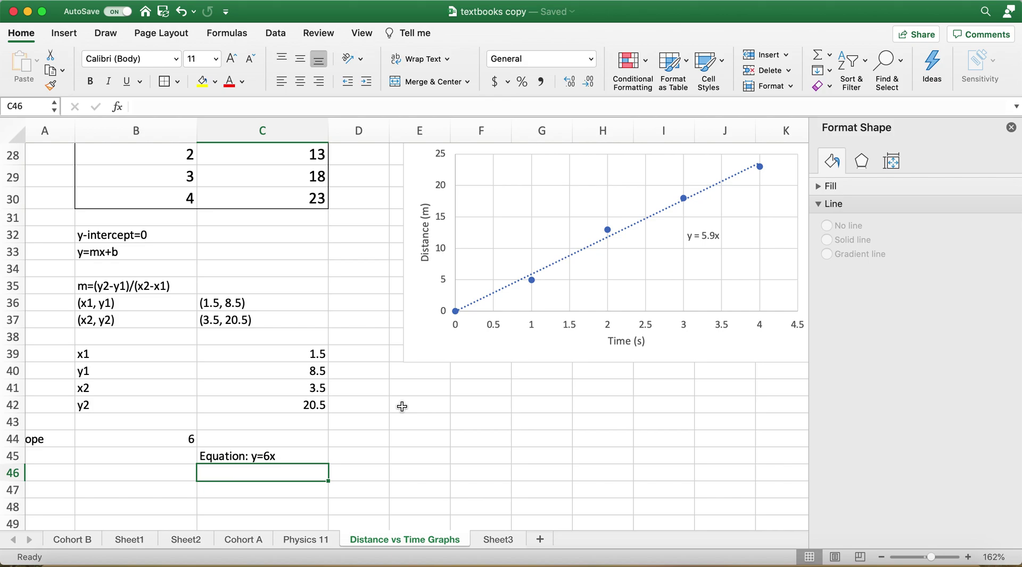
scroll(402, 407, up, 5)
scroll(402, 407, right, 2)
scroll(402, 407, down, 3)
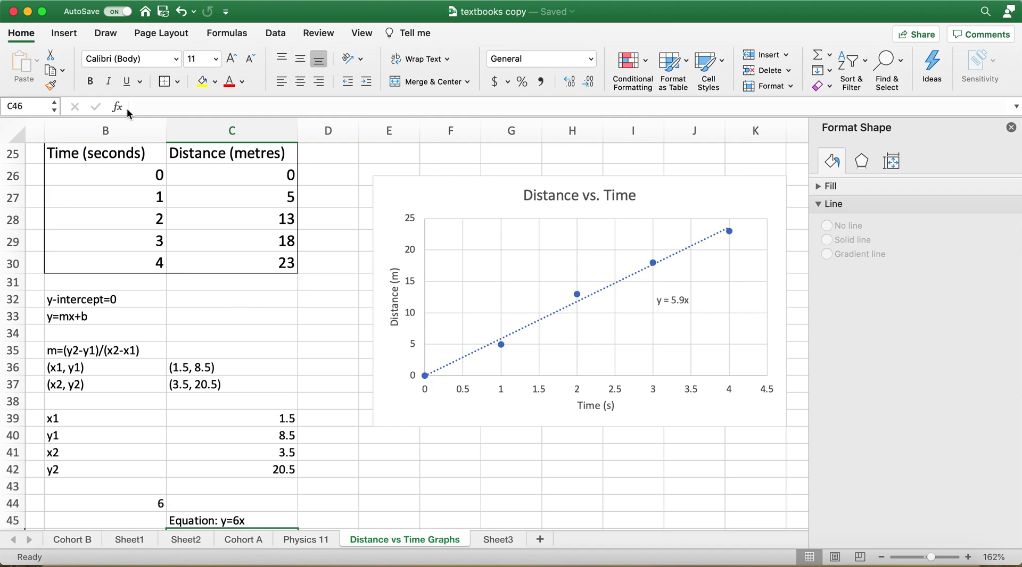
Step: Try setting up a copy of the workbook in PDF format limited to the current sheet, and cancel the save
click(83, 0)
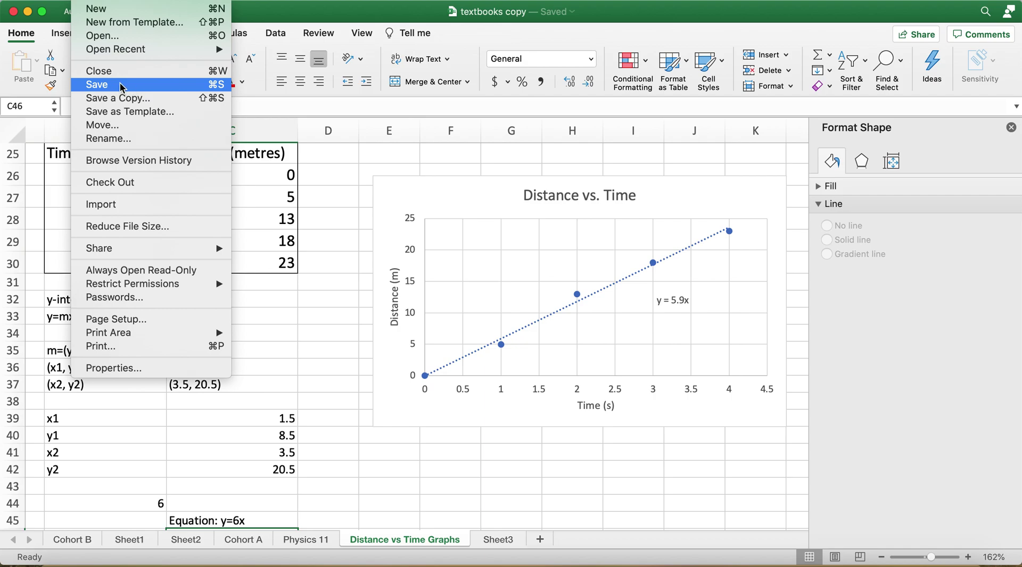
click(156, 101)
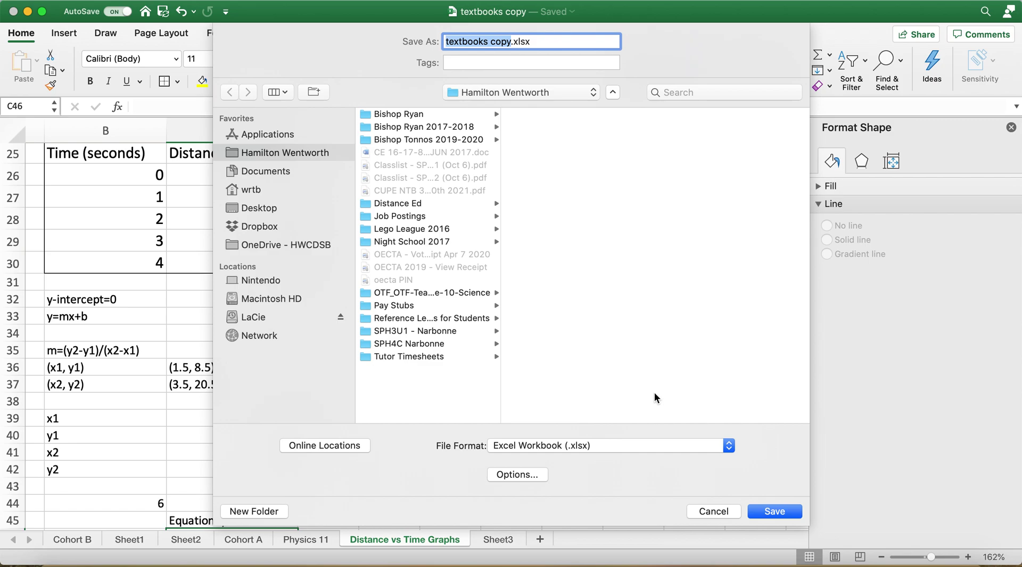
click(652, 446)
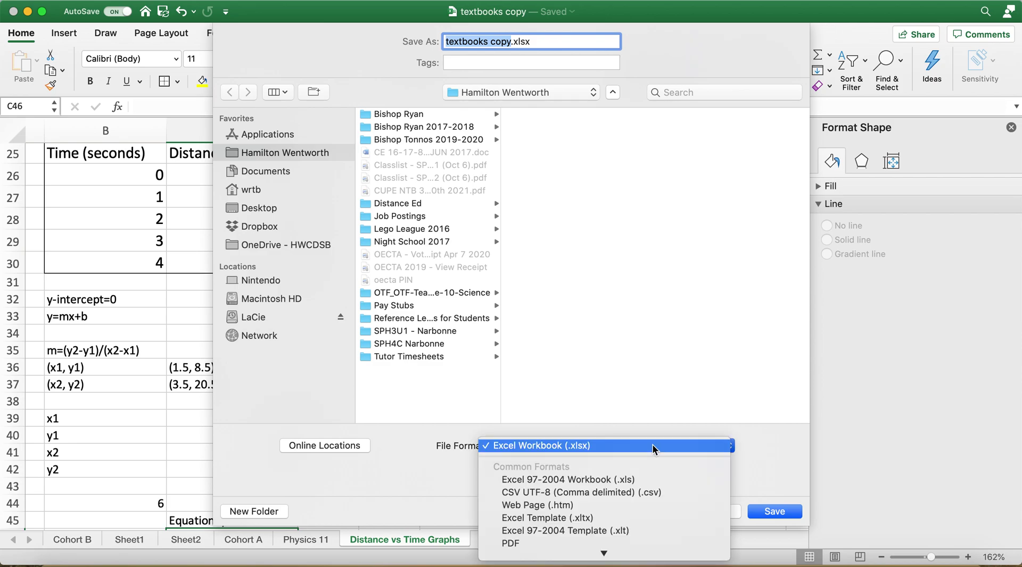
click(440, 471)
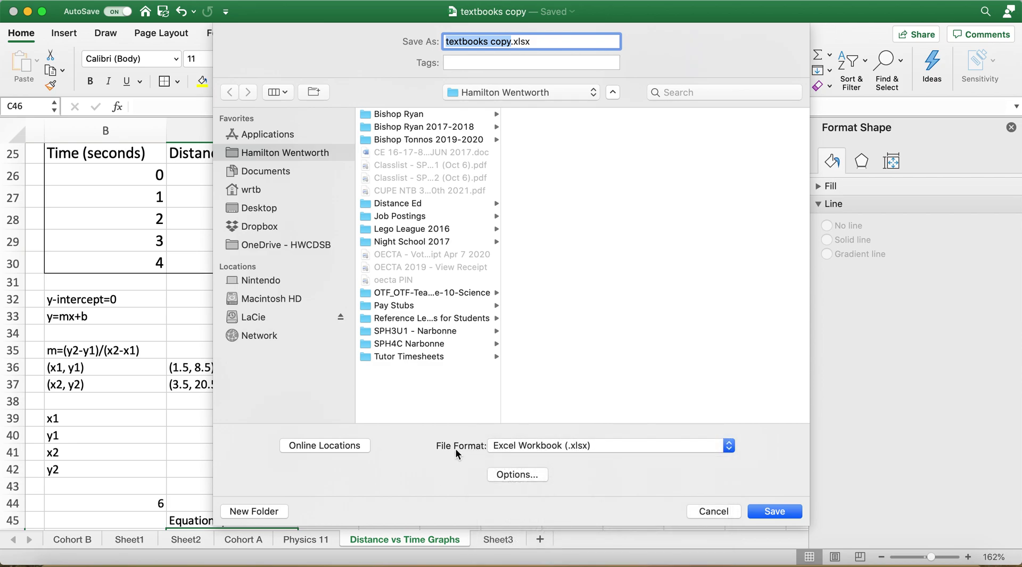
click(643, 446)
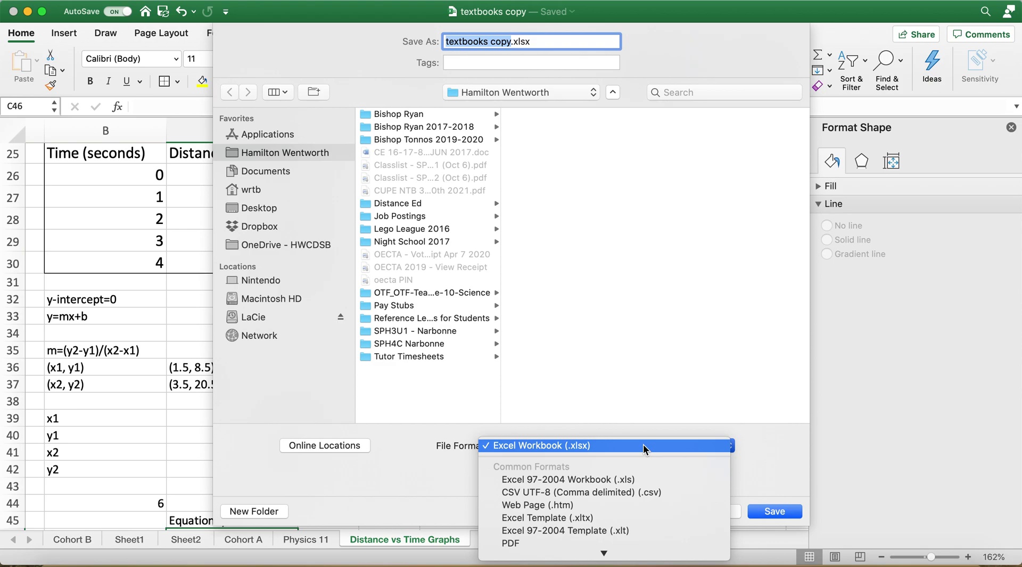
click(525, 543)
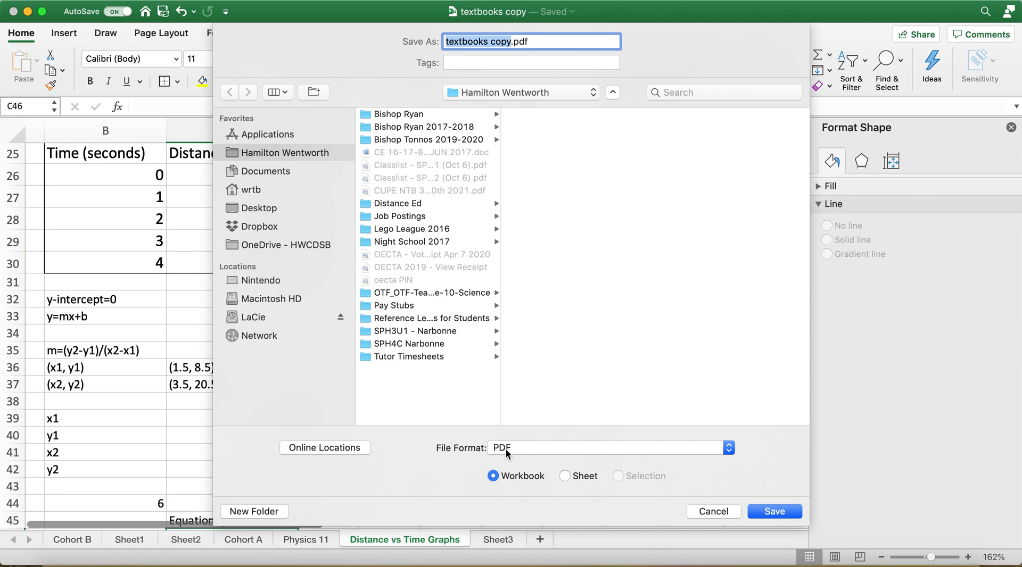
click(564, 476)
click(701, 514)
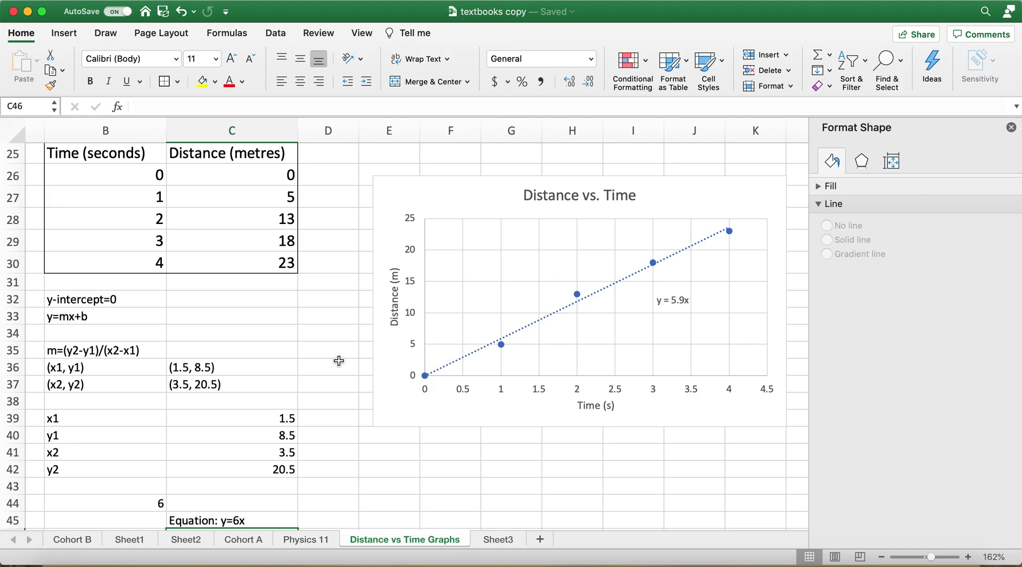
Step: Review the time-distance table, the Distance vs. Time chart and the slope formula in B44
click(109, 160)
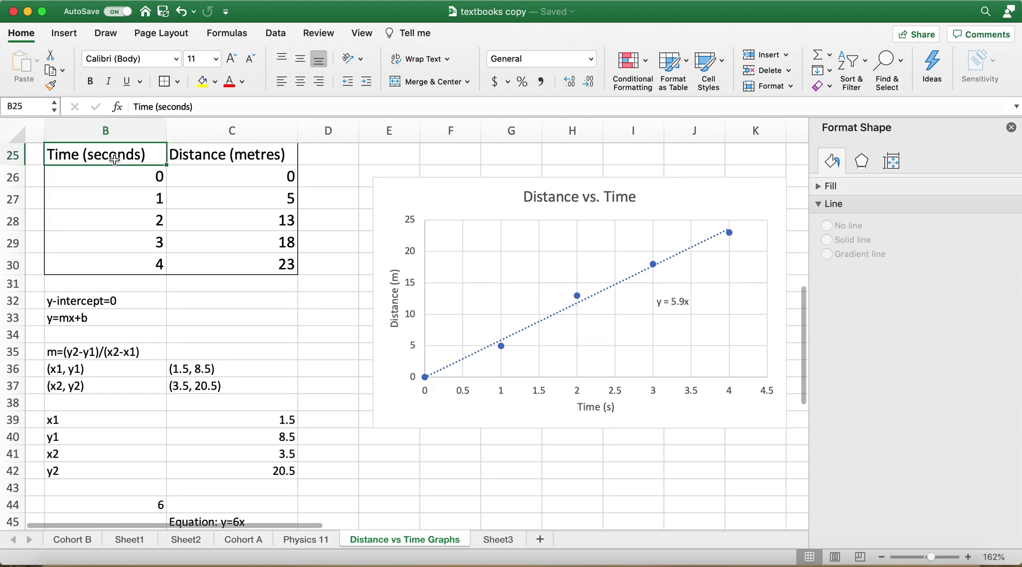
key(Down)
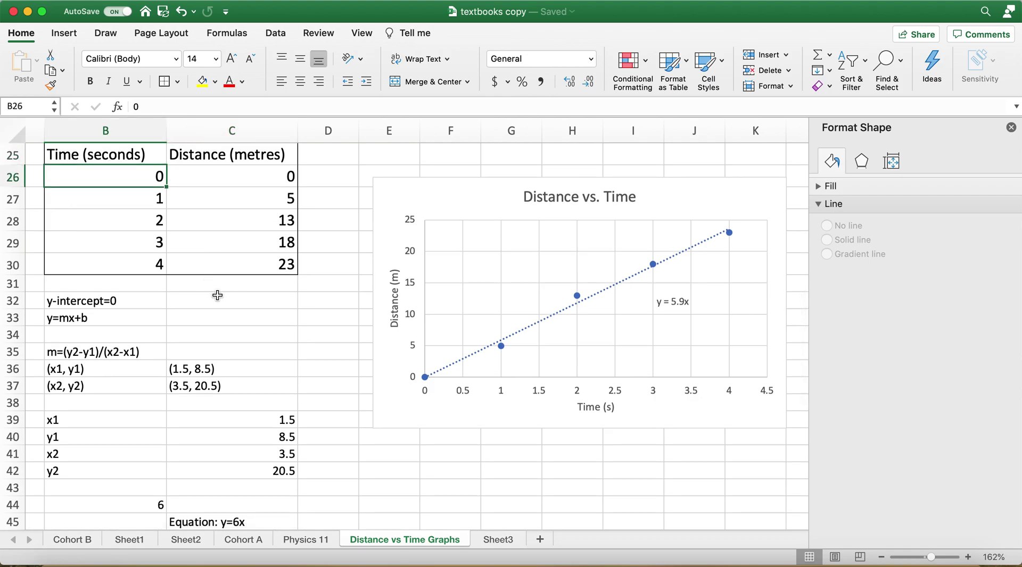
click(456, 192)
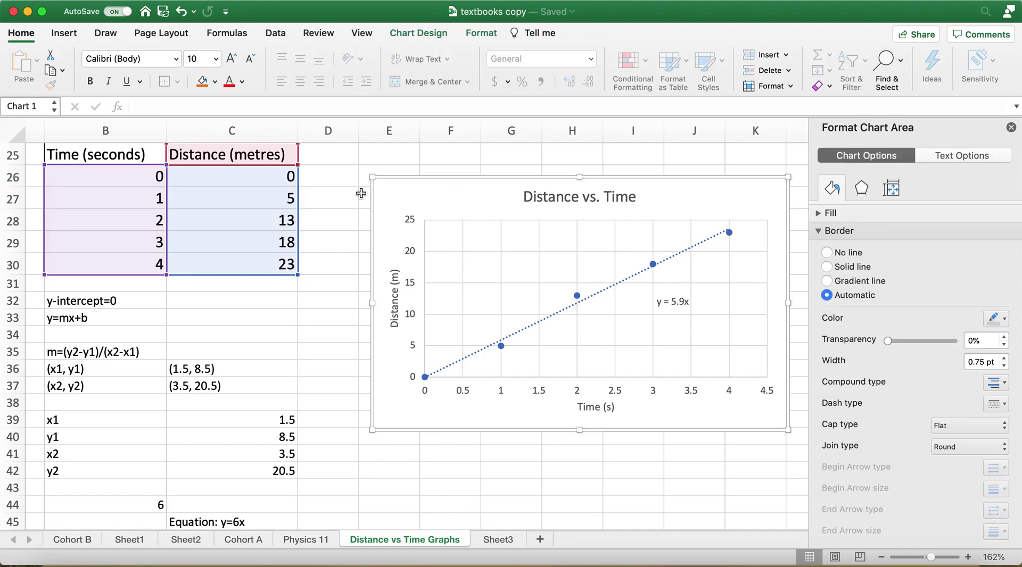
click(424, 33)
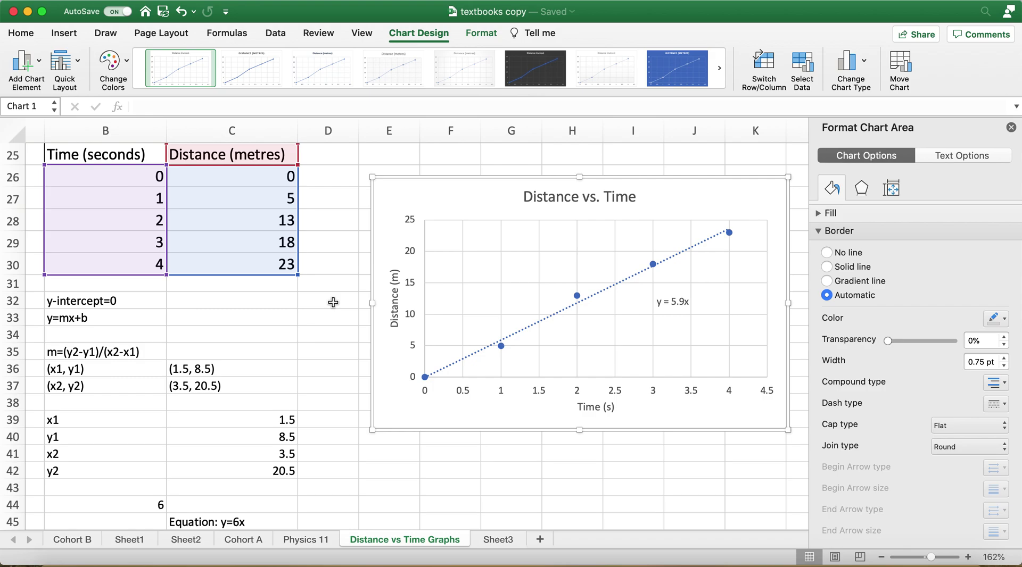
click(100, 420)
click(95, 502)
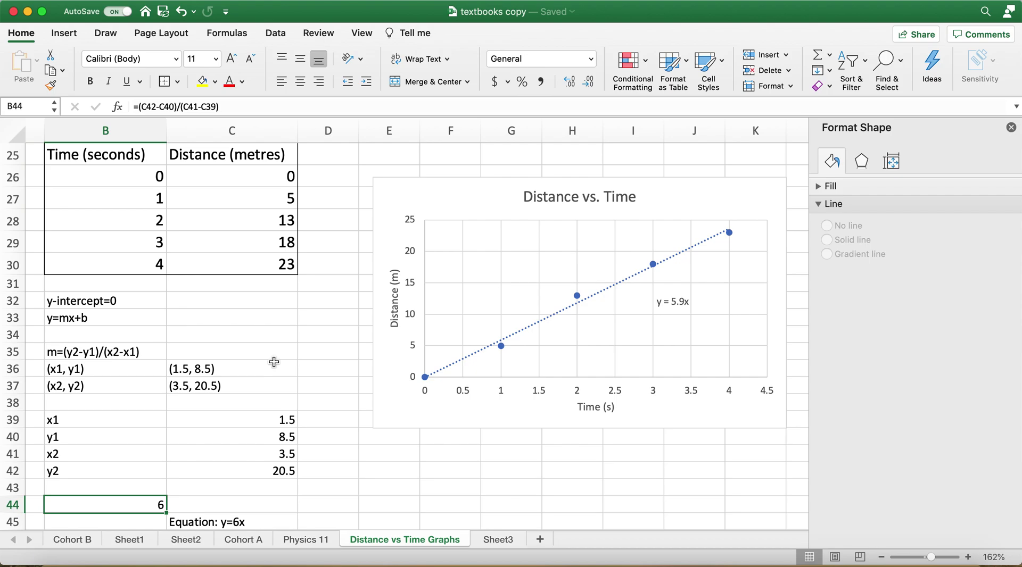
click(463, 204)
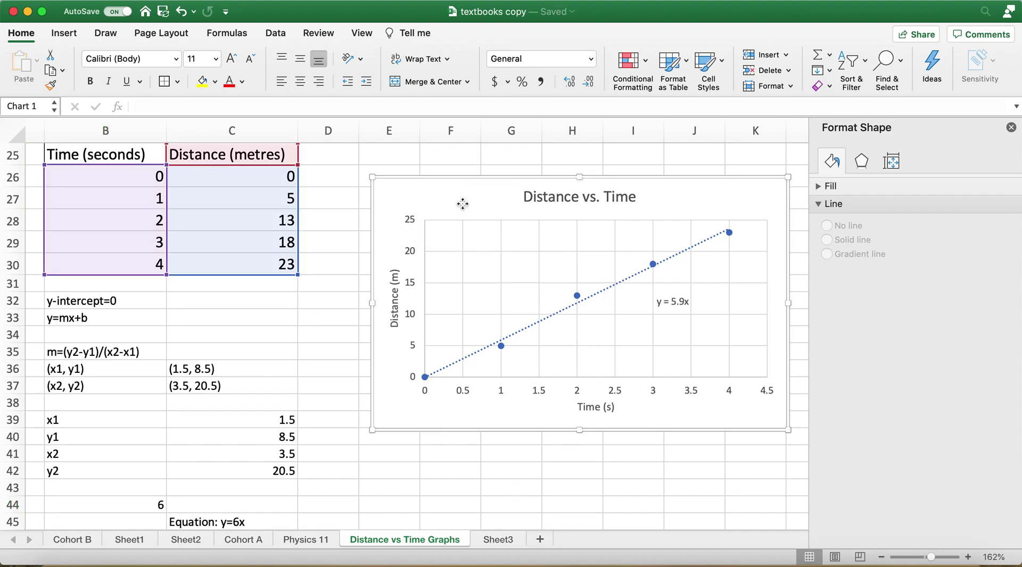